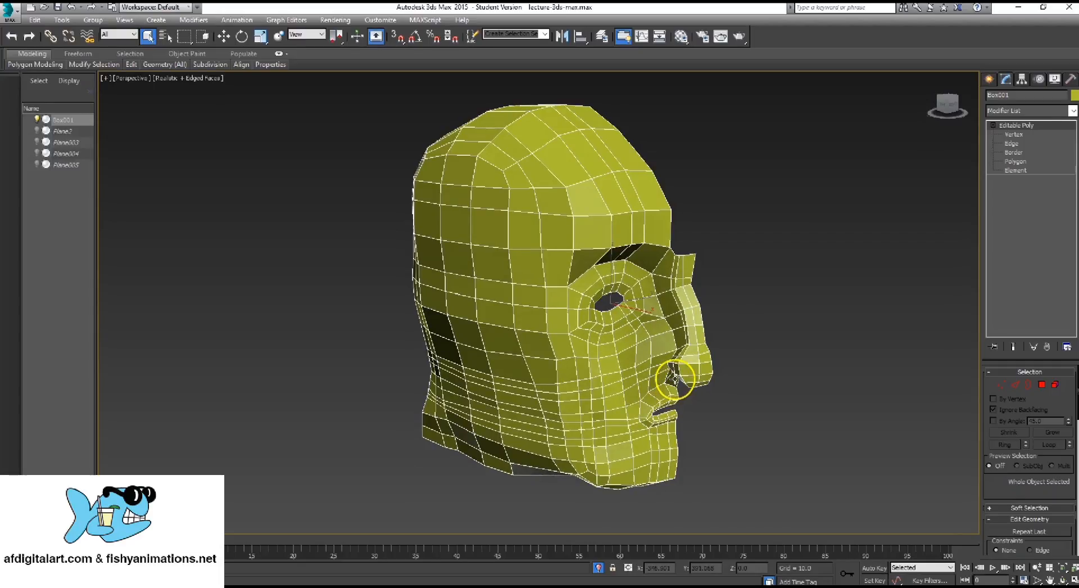
# Scale the head model down uniformly to about 35% of its size
pyautogui.scroll(-10, 571, 438)
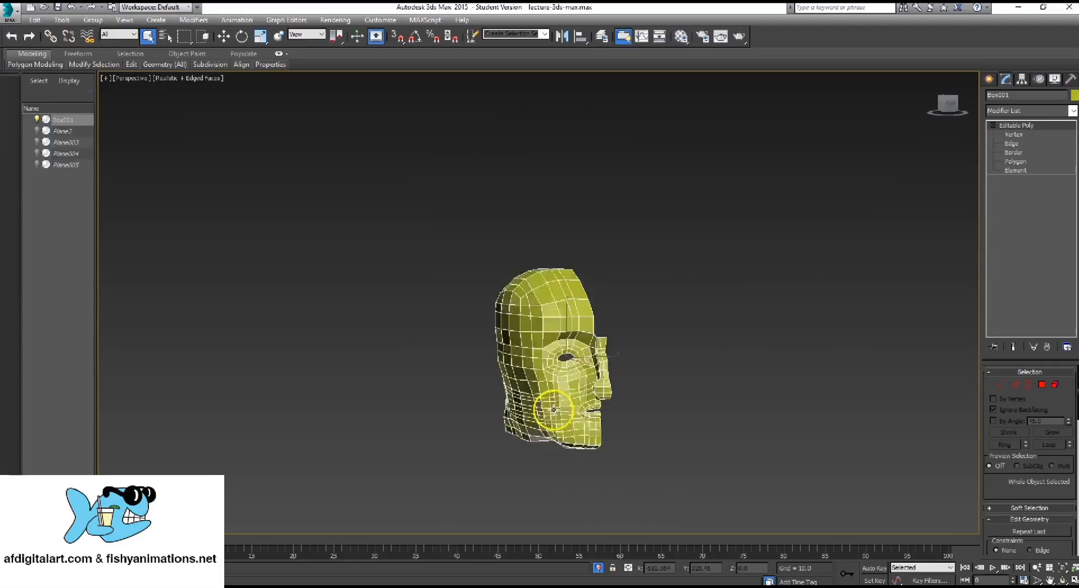
pyautogui.moveTo(571, 466); pyautogui.dragTo(580, 236, button='middle')
pyautogui.keyDown('alt'); pyautogui.moveTo(549, 330); pyautogui.dragTo(606, 218, button='middle'); pyautogui.keyUp('alt')
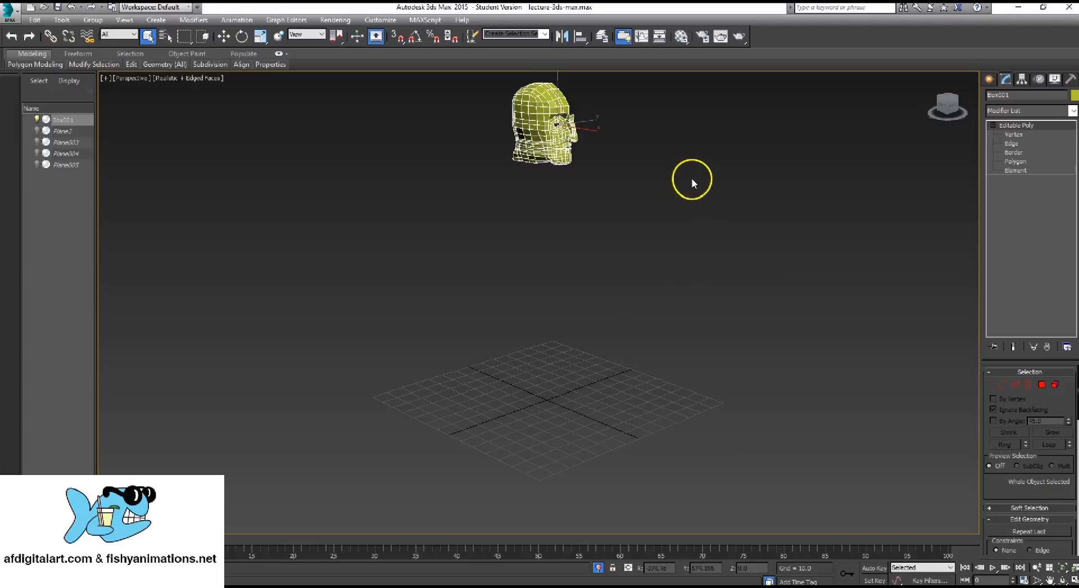
pyautogui.keyDown('alt'); pyautogui.moveTo(633, 236); pyautogui.dragTo(588, 268, button='middle'); pyautogui.keyUp('alt')
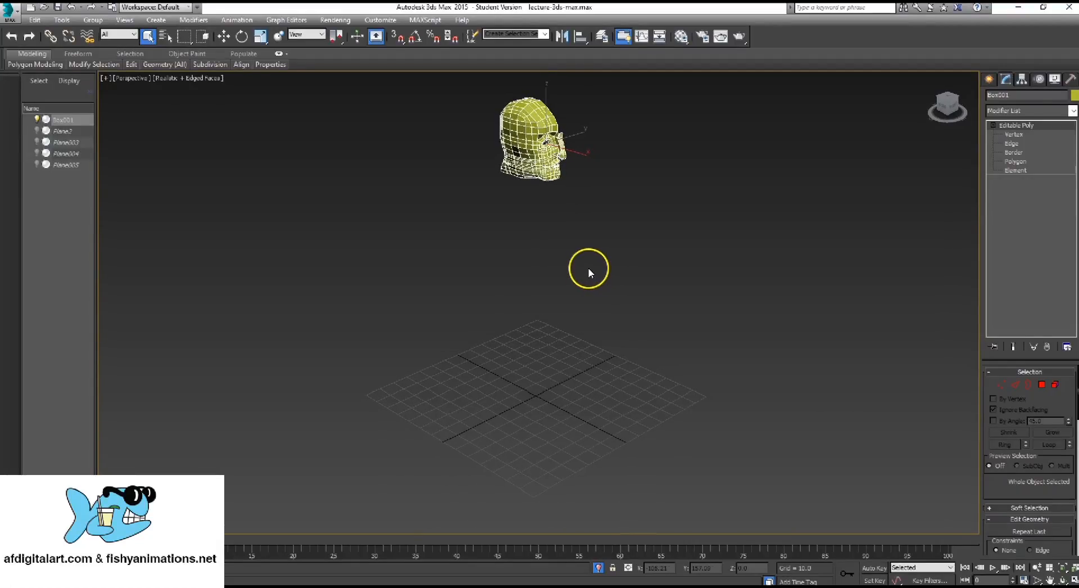
pyautogui.click(260, 36)
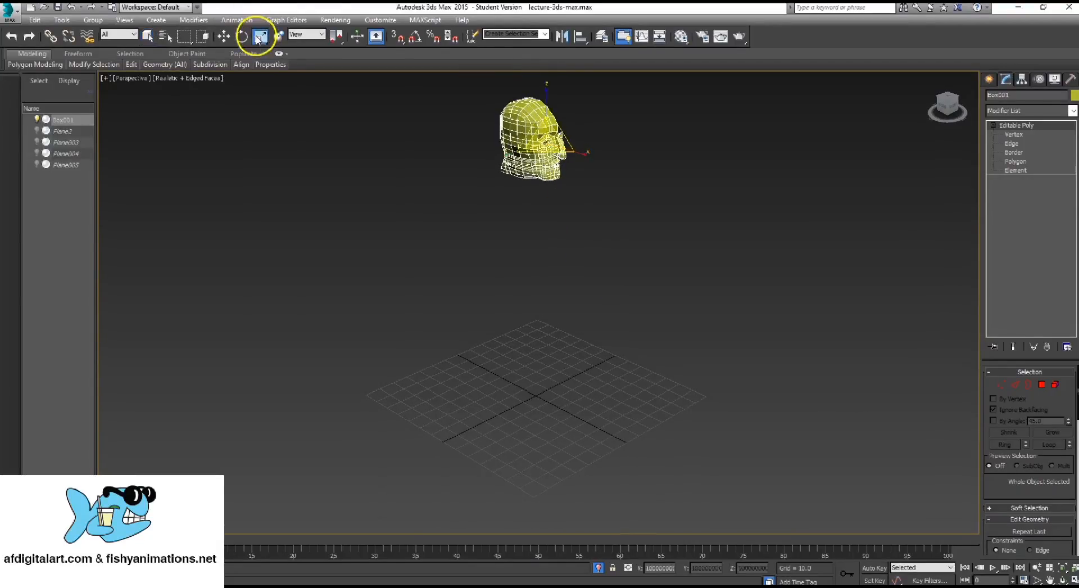
pyautogui.moveTo(538, 172); pyautogui.dragTo(74, 427)
pyautogui.keyDown('alt'); pyautogui.moveTo(440, 285); pyautogui.dragTo(432, 306, button='middle'); pyautogui.keyUp('alt')
pyautogui.scroll(-5, 432, 306)
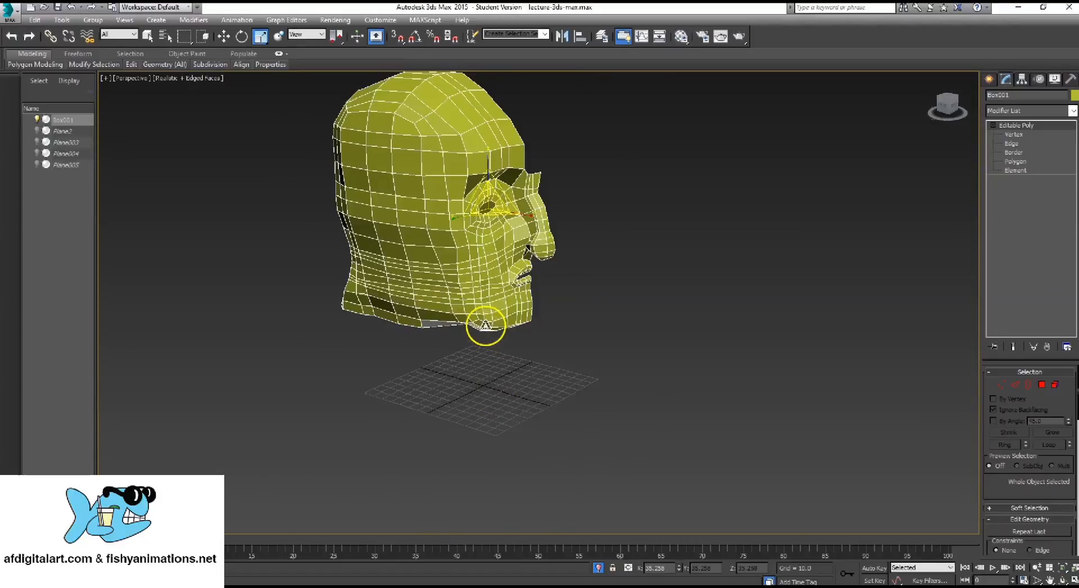
# Move the head straight down toward the ground grid, to about Z 115
pyautogui.press('w')
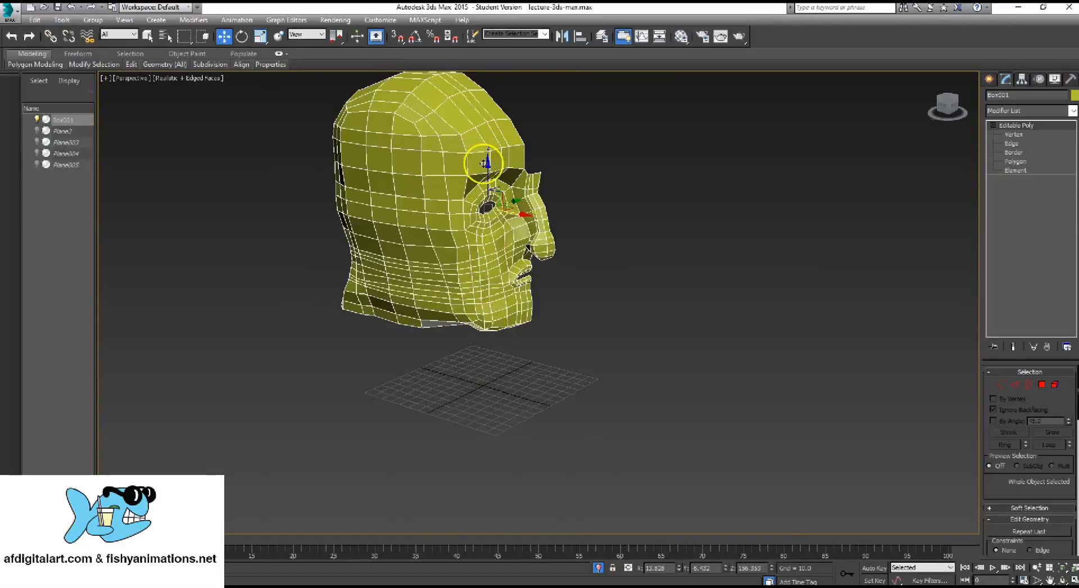
pyautogui.moveTo(488, 163); pyautogui.dragTo(487, 219)
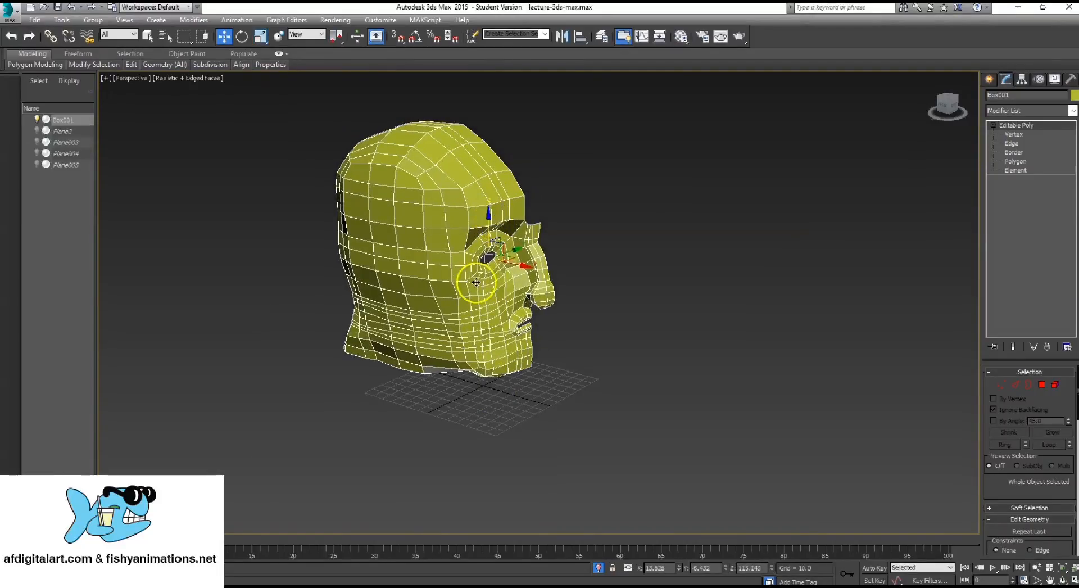
pyautogui.moveTo(522, 264); pyautogui.dragTo(572, 337)
pyautogui.keyDown('alt'); pyautogui.moveTo(572, 337); pyautogui.dragTo(564, 313, button='middle'); pyautogui.keyUp('alt')
# Scale the head up uniformly and raise it along the vertical axis to about Z 199
pyautogui.press('r')
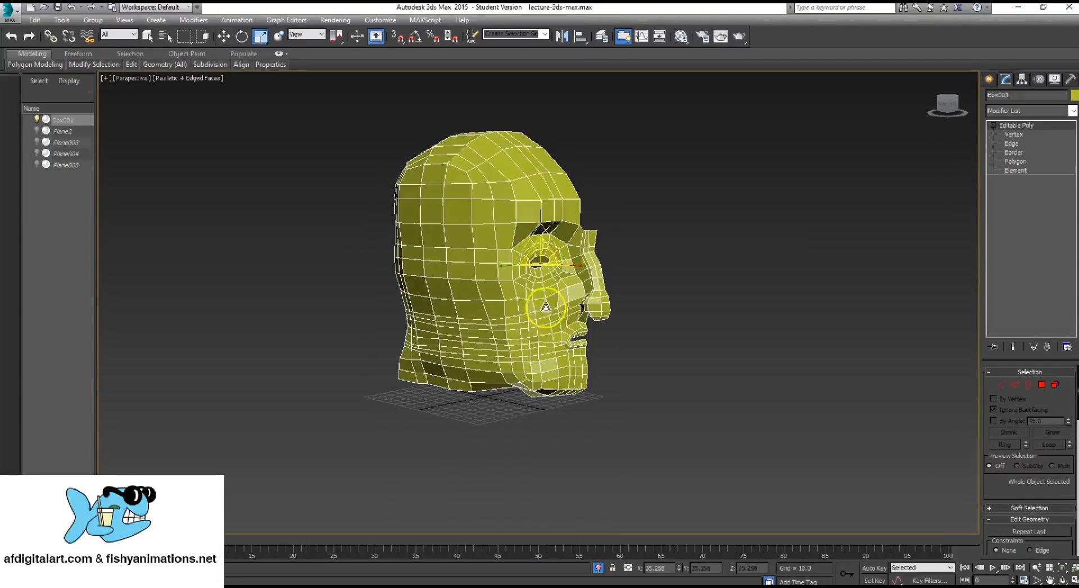
pyautogui.moveTo(543, 255); pyautogui.dragTo(645, 202)
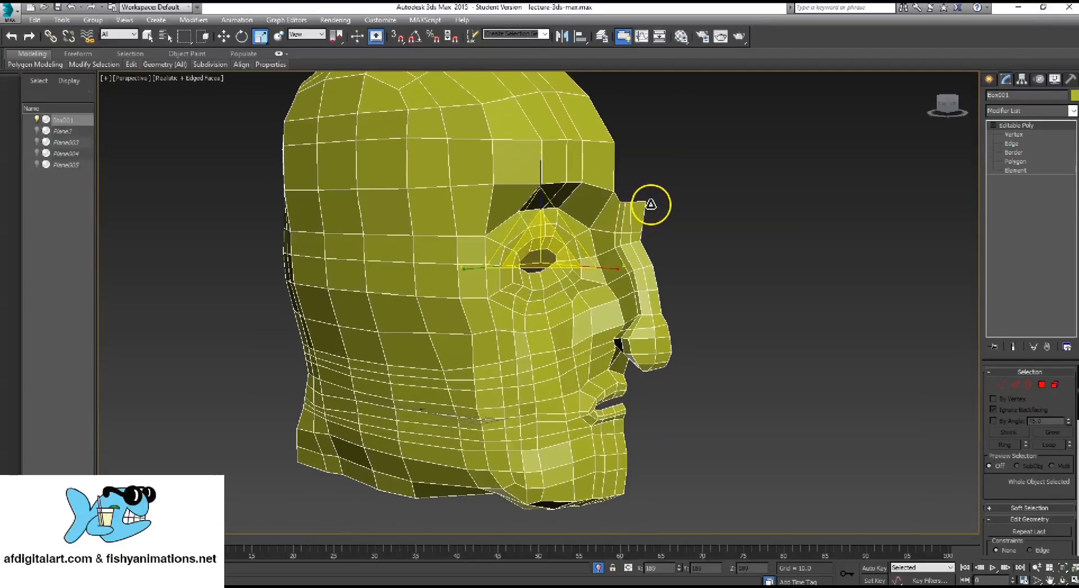
pyautogui.press('w')
pyautogui.moveTo(545, 225); pyautogui.dragTo(569, 115)
pyautogui.keyDown('alt'); pyautogui.moveTo(532, 294); pyautogui.dragTo(485, 388, button='middle'); pyautogui.keyUp('alt')
pyautogui.scroll(2, 486, 388)
pyautogui.keyDown('alt'); pyautogui.moveTo(485, 388); pyautogui.dragTo(513, 315, button='middle'); pyautogui.keyUp('alt')
pyautogui.scroll(-6, 513, 390)
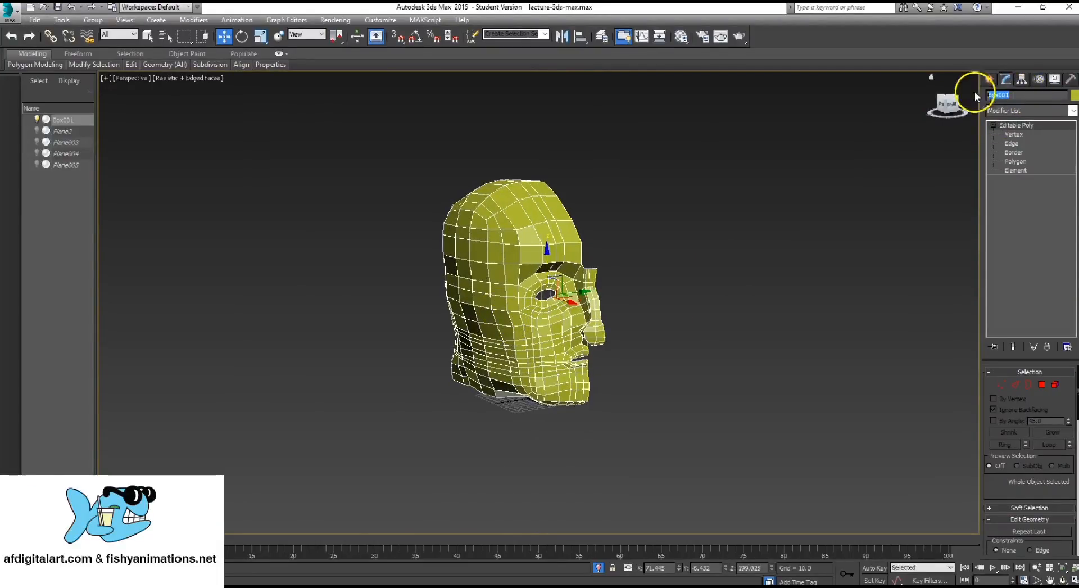
# Rename the Box001 object as head and keep it selected
pyautogui.click(1006, 95)
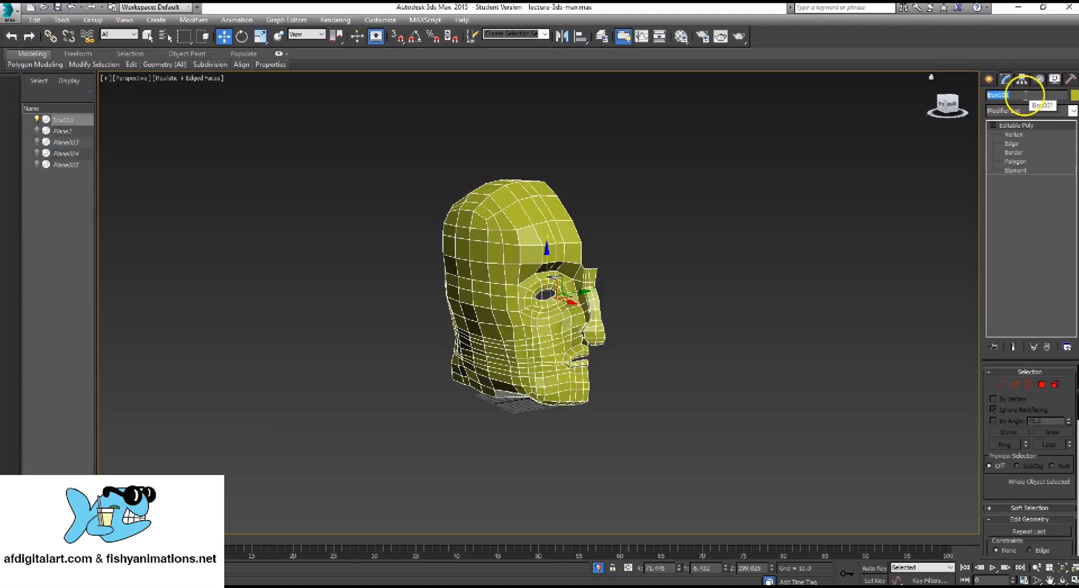
pyautogui.write('head')
pyautogui.press('Return')
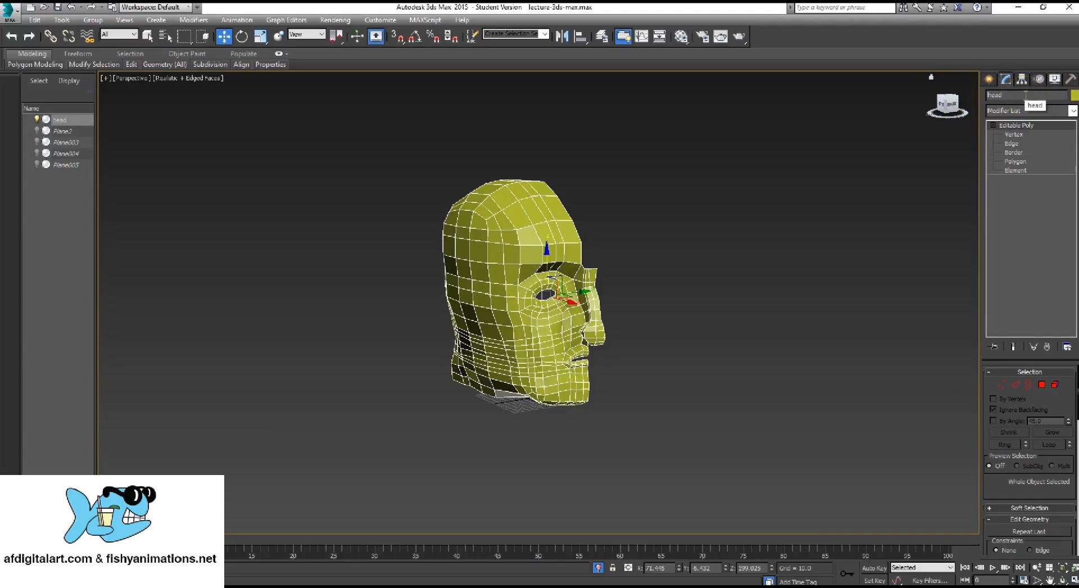
pyautogui.moveTo(1015, 98); pyautogui.dragTo(964, 95)
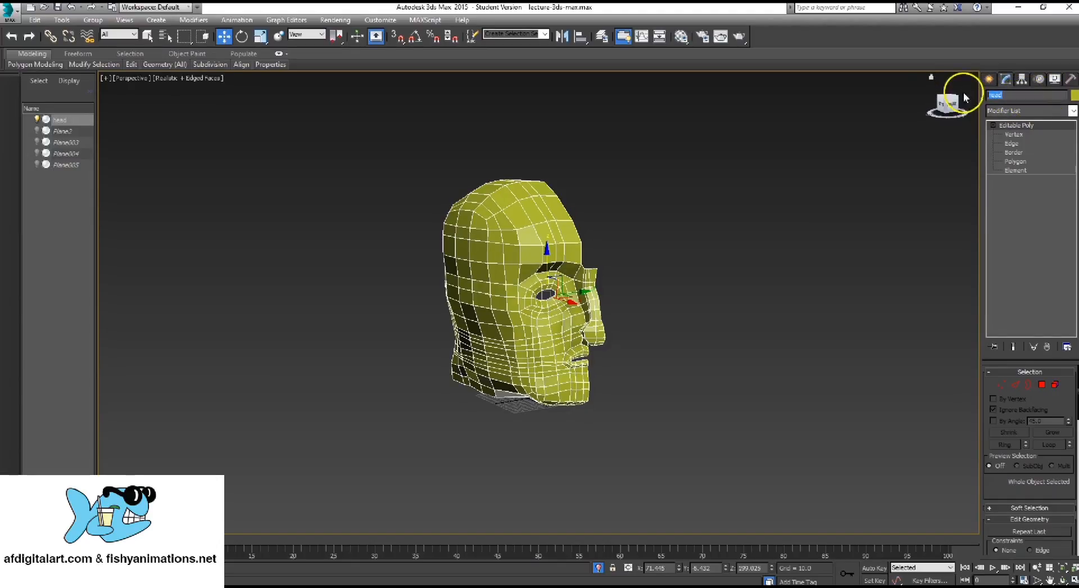
pyautogui.click(607, 209)
pyautogui.scroll(1, 542, 292)
pyautogui.moveTo(538, 297)
pyautogui.keyDown('alt'); pyautogui.mouseDown(button='middle')
pyautogui.moveTo(526, 291)
pyautogui.moveTo(538, 300)
pyautogui.mouseUp(button='middle'); pyautogui.keyUp('alt')
pyautogui.click(542, 229)
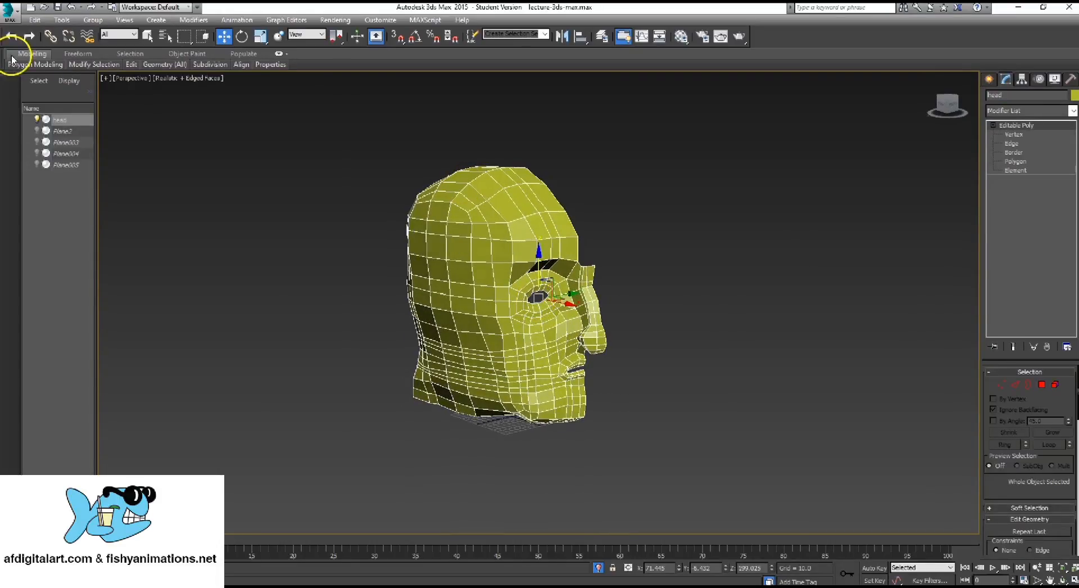
# Examine the available export choices and the options for sending the model to other applications, including Mudbox
pyautogui.click(14, 20)
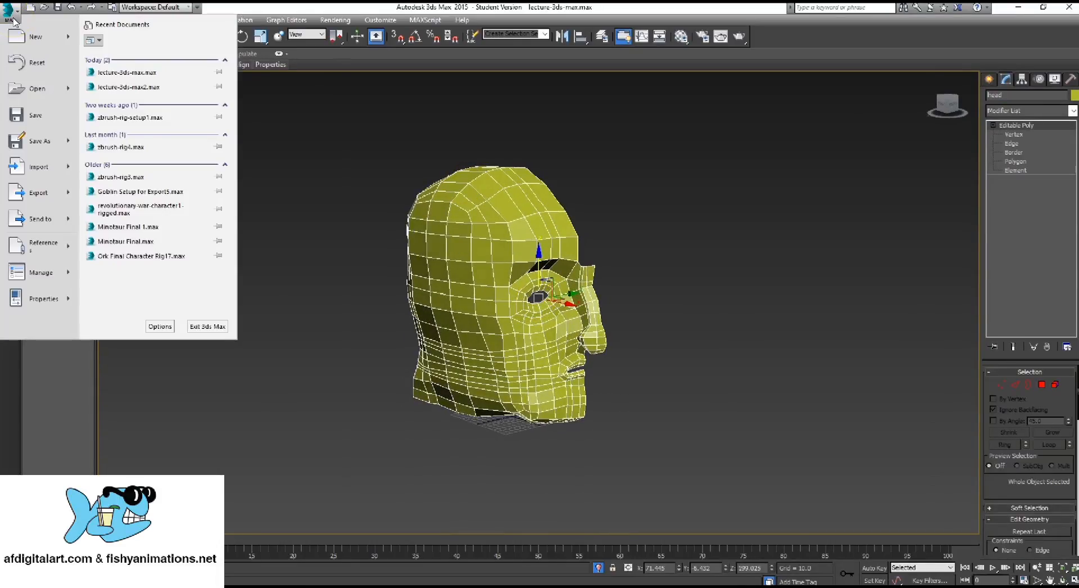
pyautogui.click(72, 196)
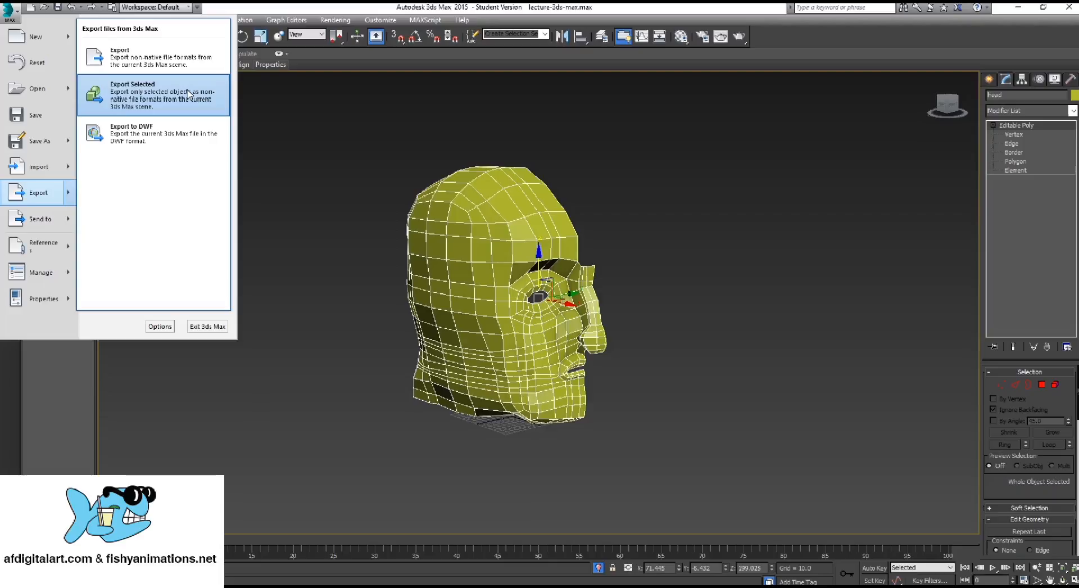
pyautogui.click(49, 231)
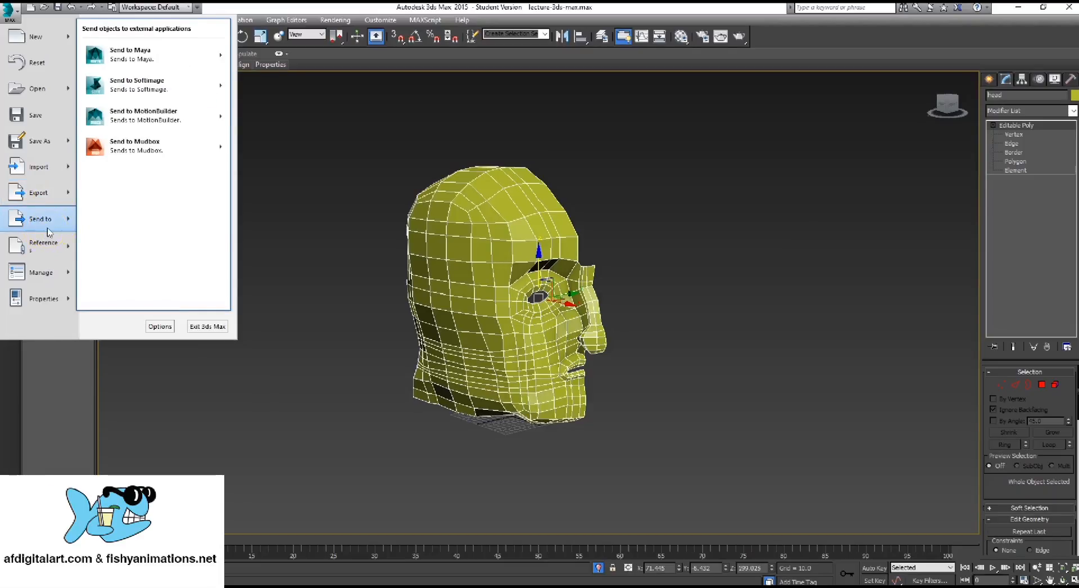
pyautogui.moveTo(160, 152)
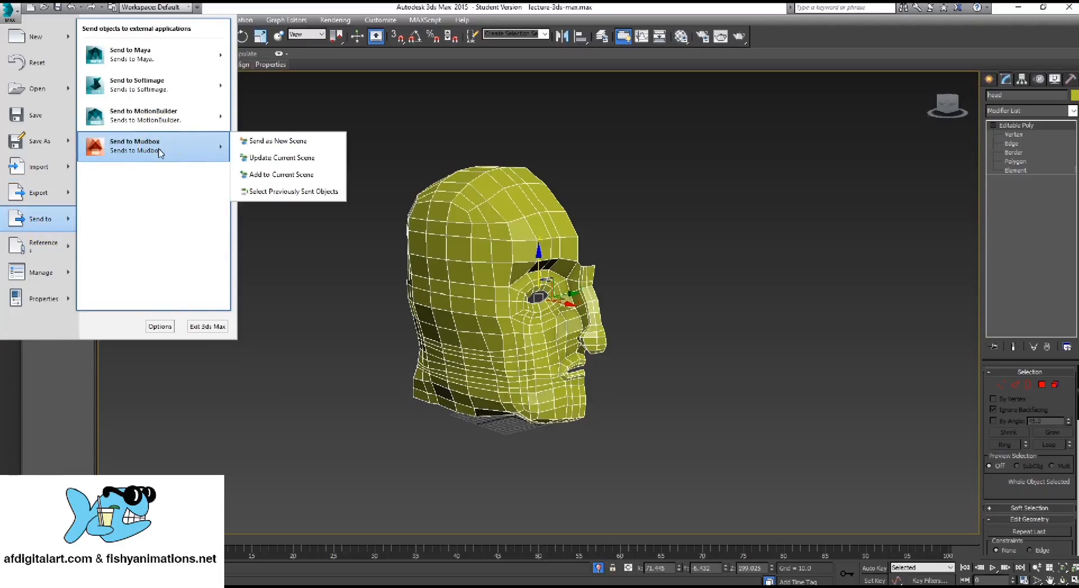
pyautogui.moveTo(66, 196)
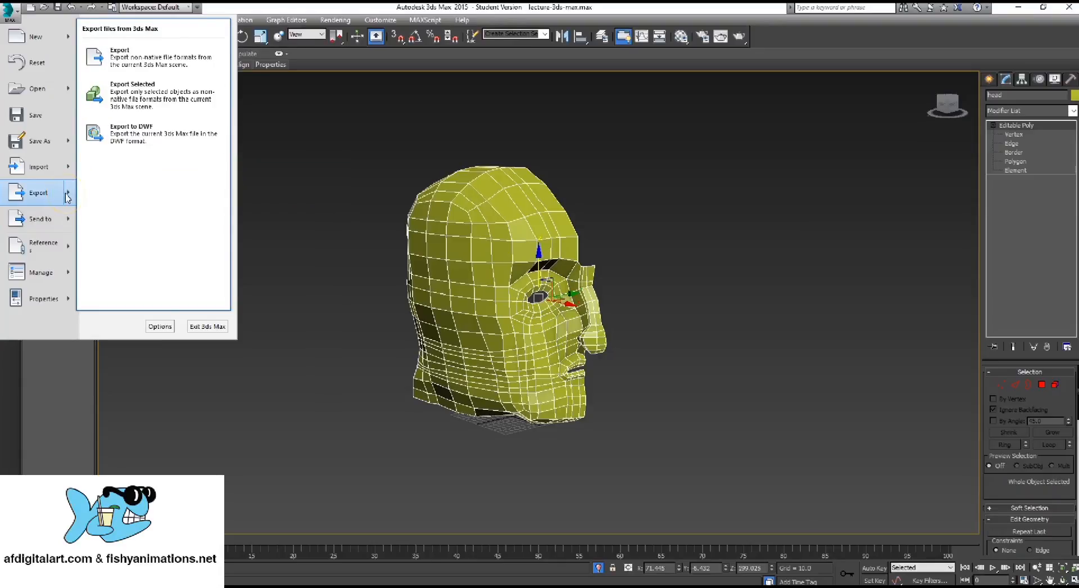
pyautogui.click(67, 217)
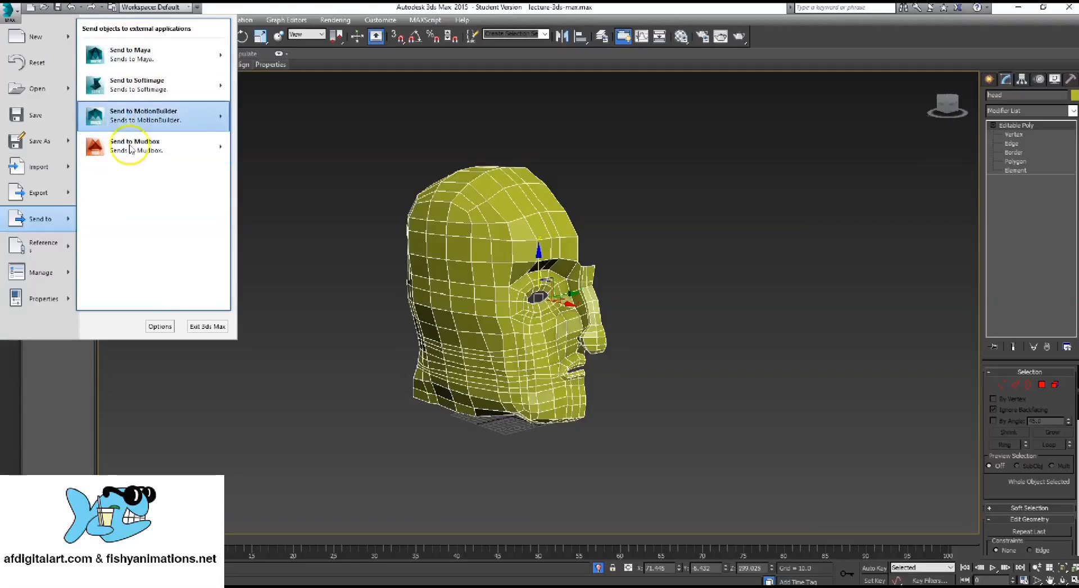
pyautogui.moveTo(128, 157)
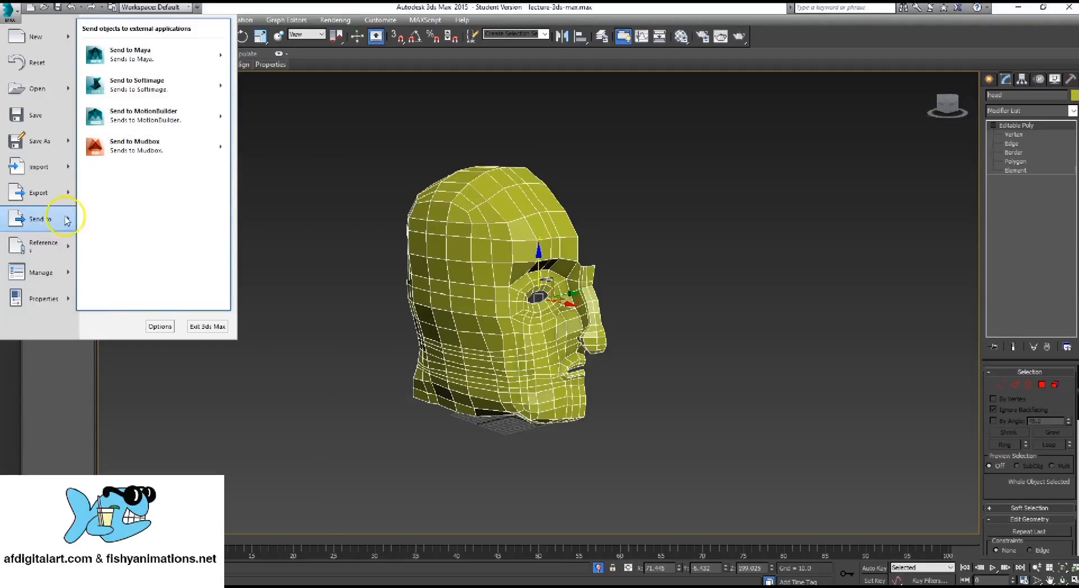
pyautogui.moveTo(61, 201)
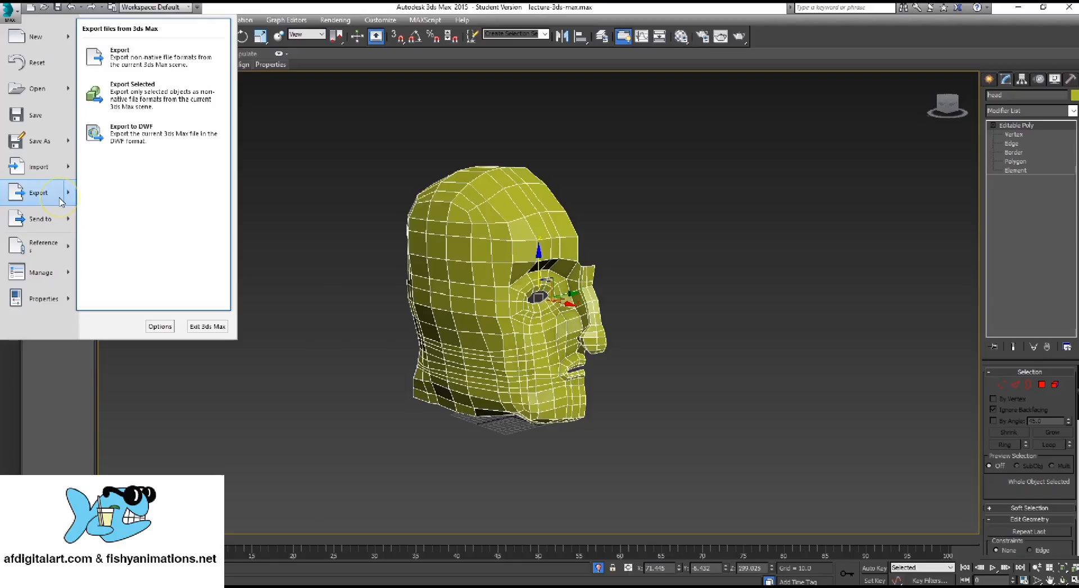
pyautogui.click(184, 94)
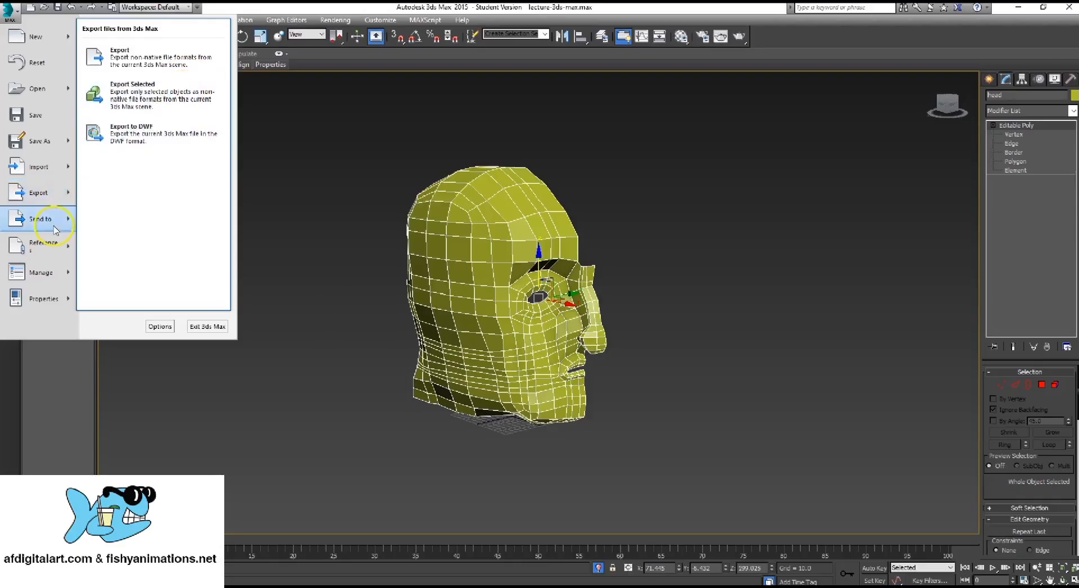
pyautogui.moveTo(53, 221)
pyautogui.click(148, 153)
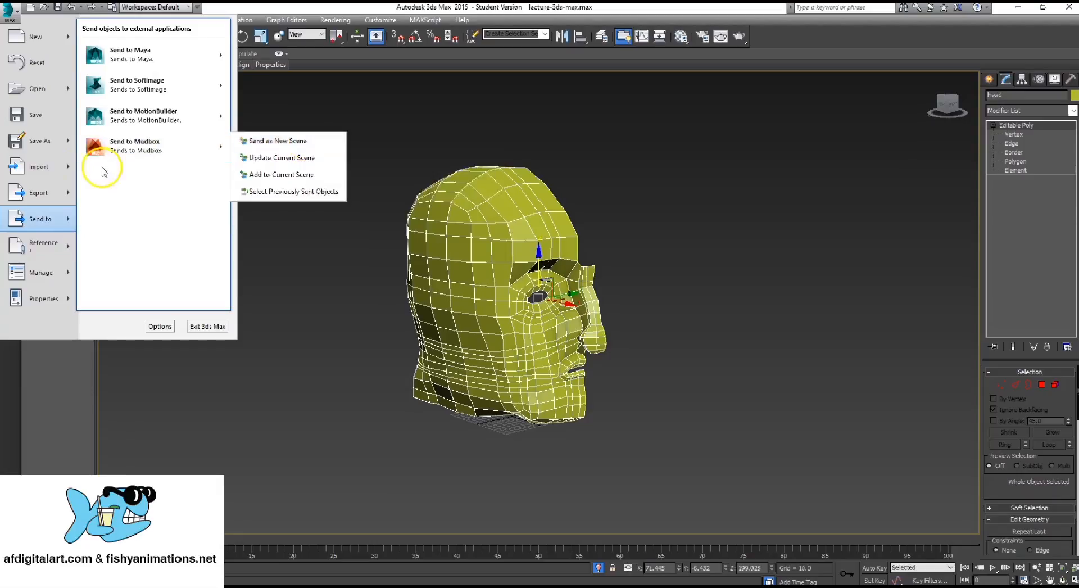
# Start an Export Selected of the head as Autodesk FBX, named head-export, in the 3ds-max-lecture folder
pyautogui.moveTo(64, 194)
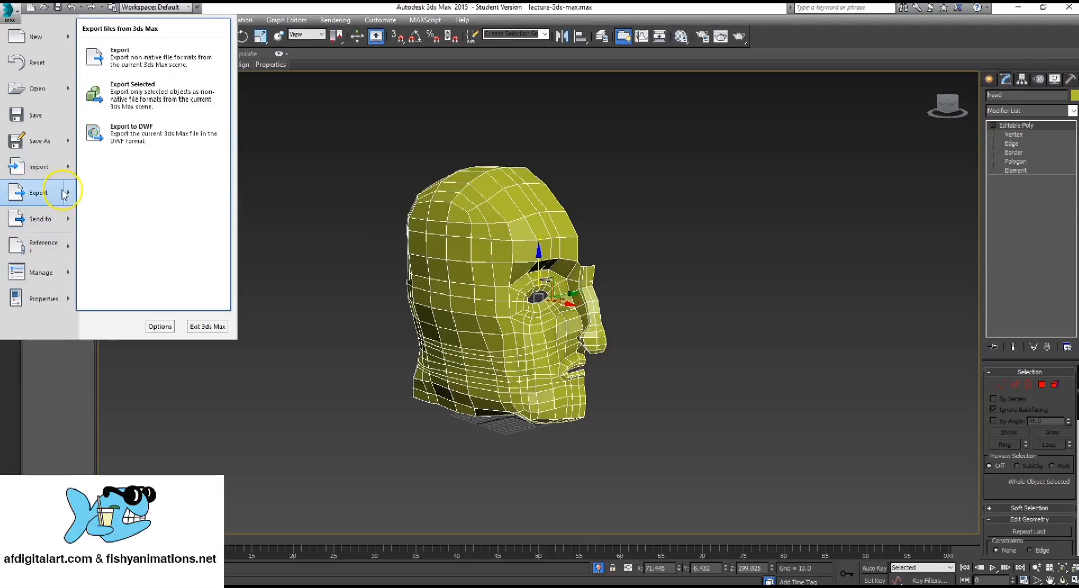
pyautogui.click(204, 99)
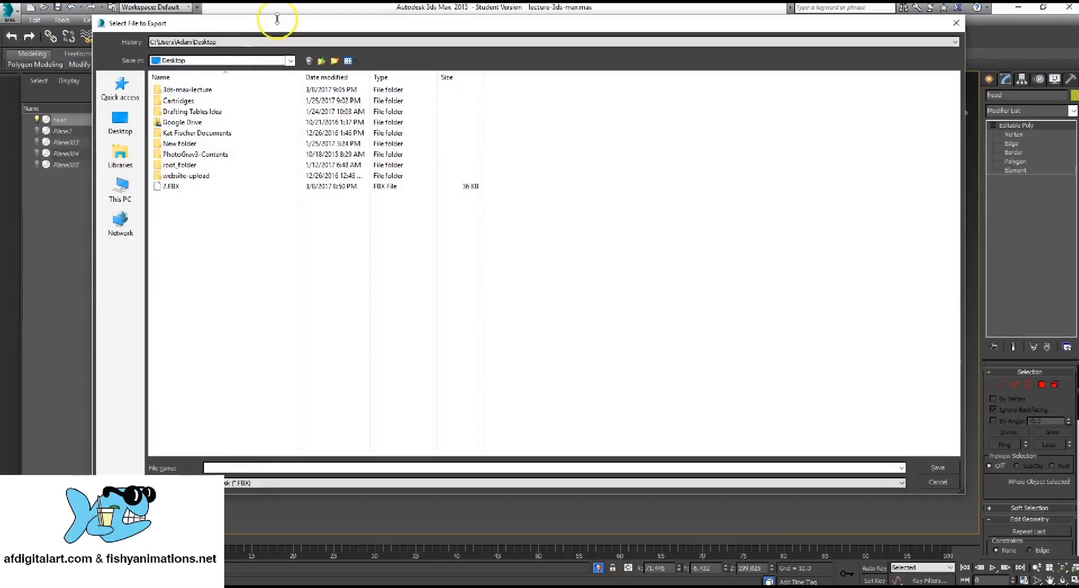
pyautogui.moveTo(277, 18); pyautogui.dragTo(316, 19)
pyautogui.click(286, 483)
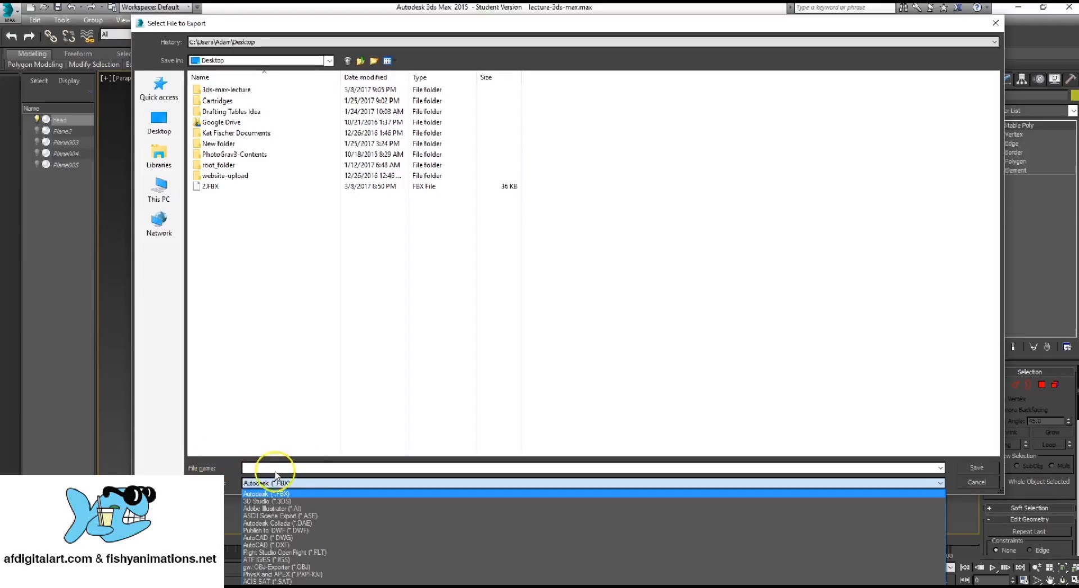
pyautogui.click(298, 467)
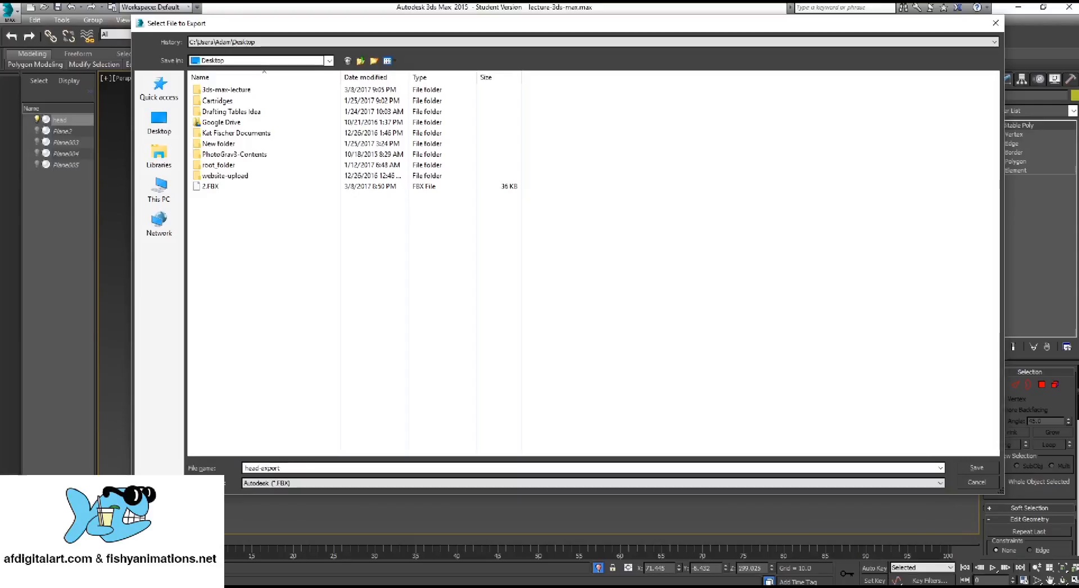
pyautogui.doubleClick(226, 89)
pyautogui.moveTo(222, 22); pyautogui.dragTo(233, 30)
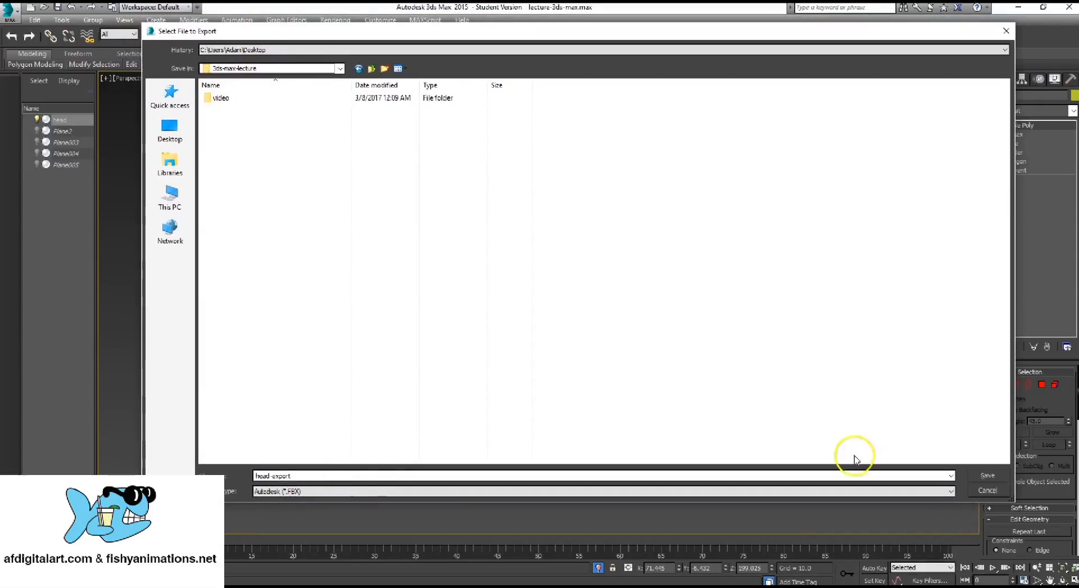
# Change the export file name to head-export1, keeping the Autodesk FBX format
pyautogui.doubleClick(301, 476)
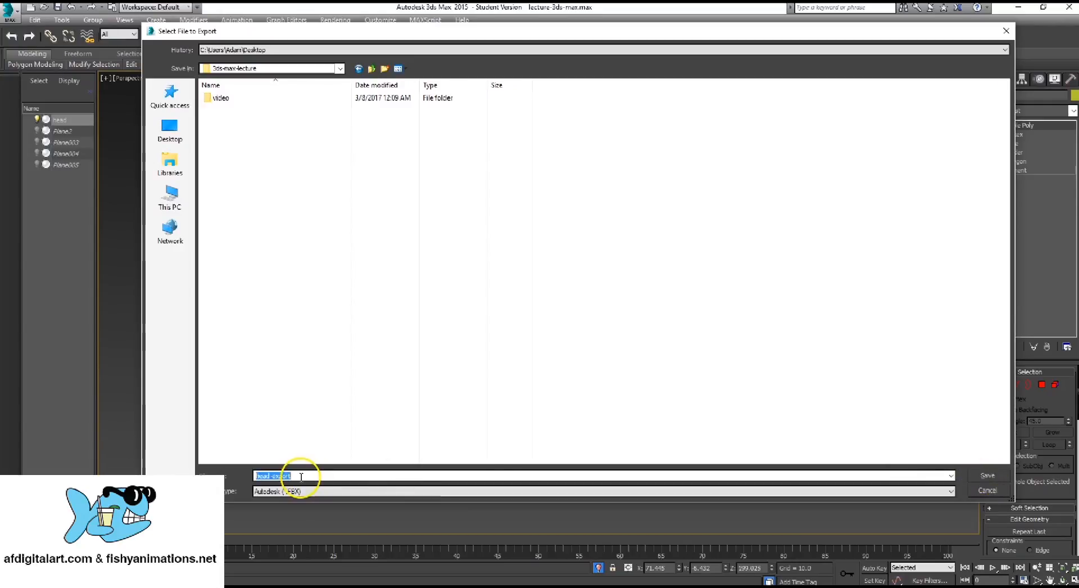
pyautogui.click(308, 475)
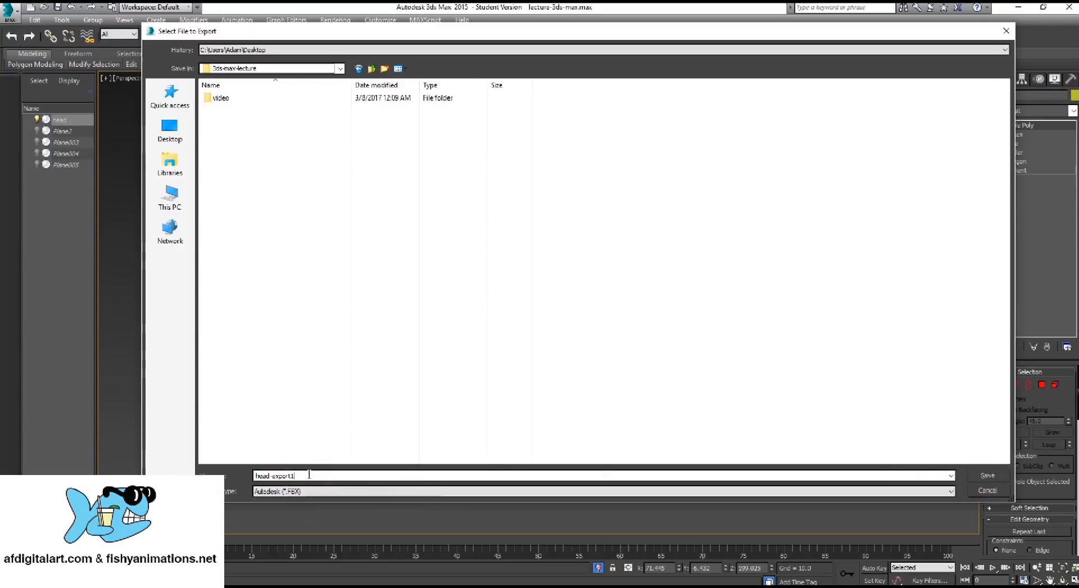
pyautogui.doubleClick(280, 476)
pyautogui.click(303, 476)
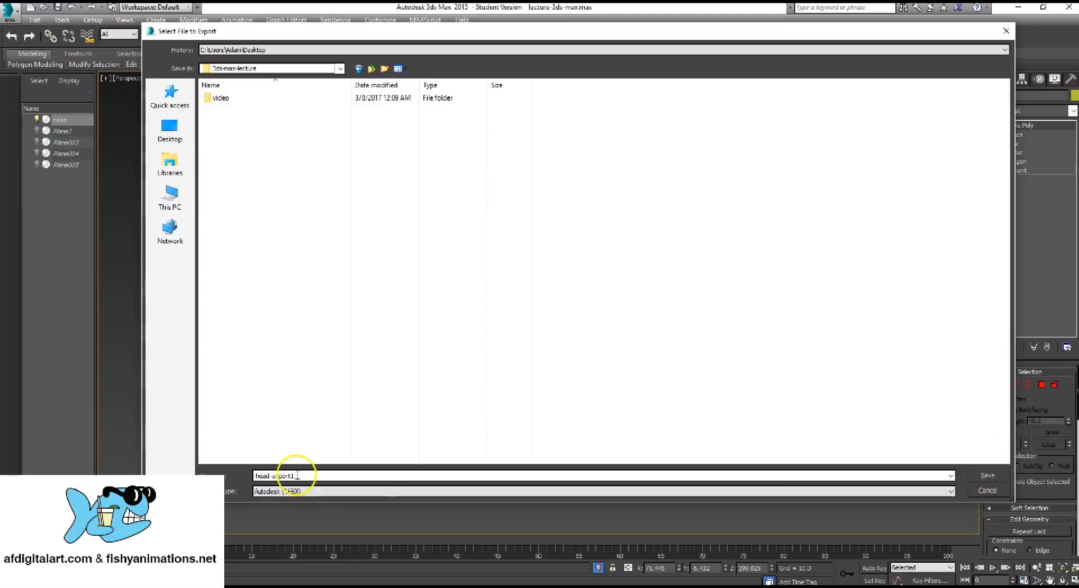
pyautogui.moveTo(297, 475); pyautogui.dragTo(256, 477)
pyautogui.click(274, 475)
pyautogui.click(302, 476)
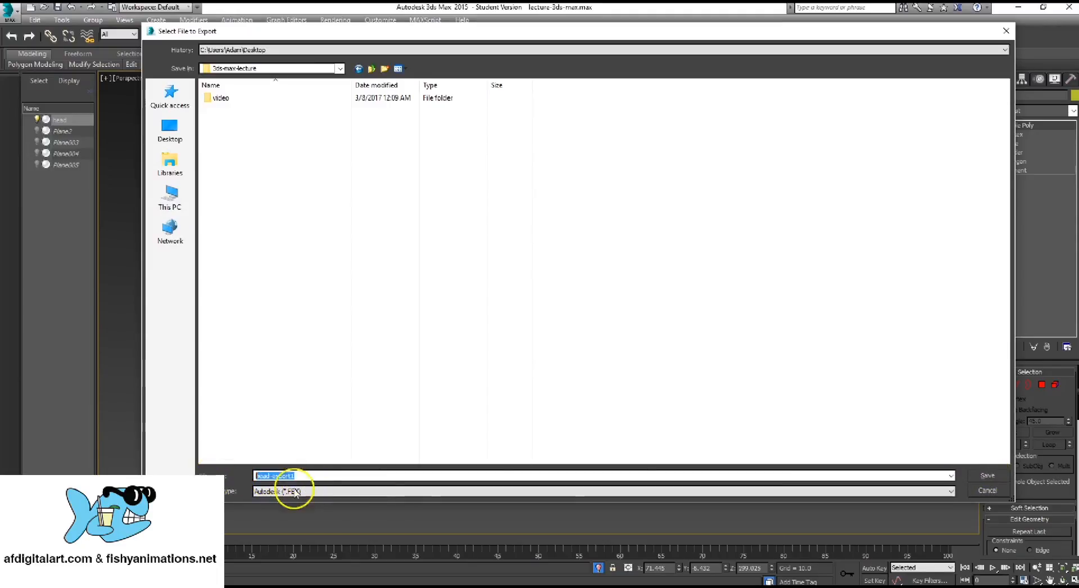
pyautogui.click(356, 476)
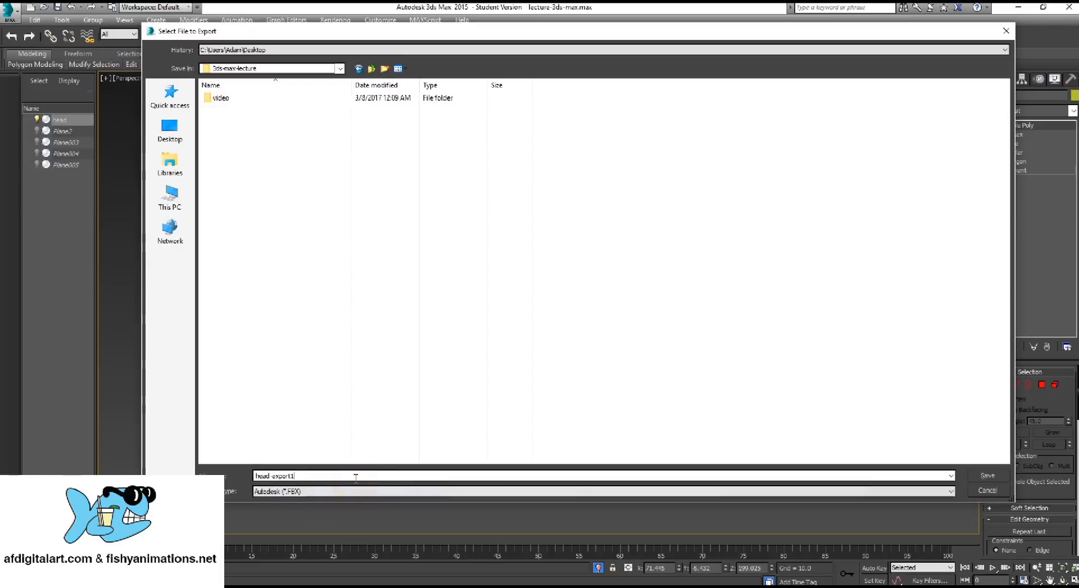
pyautogui.click(348, 492)
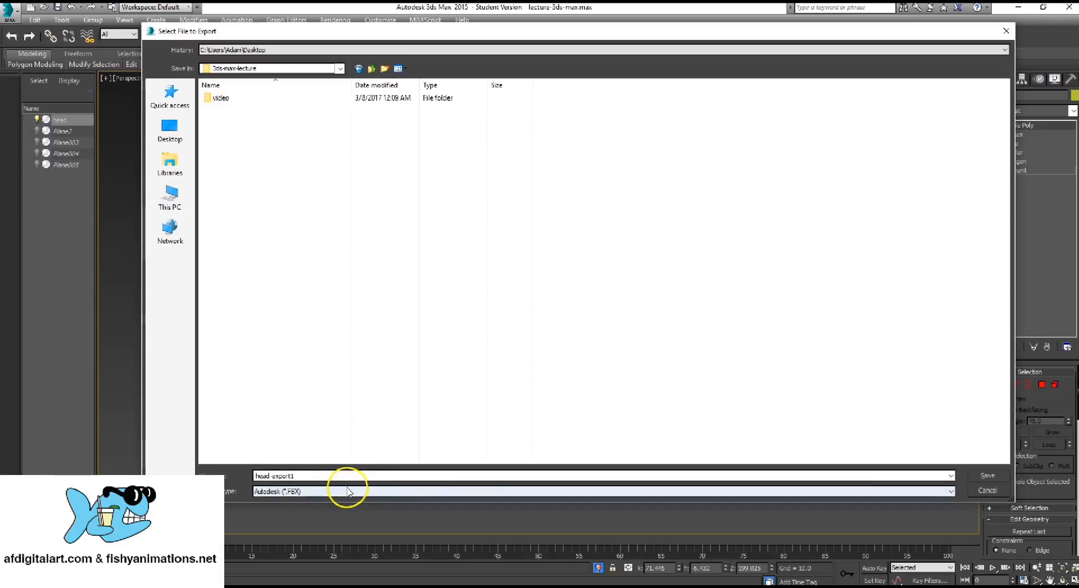
# Export the head as head-export1 with the Autodesk Mudbox FBX preset and dismiss the export warnings
pyautogui.doubleClick(284, 475)
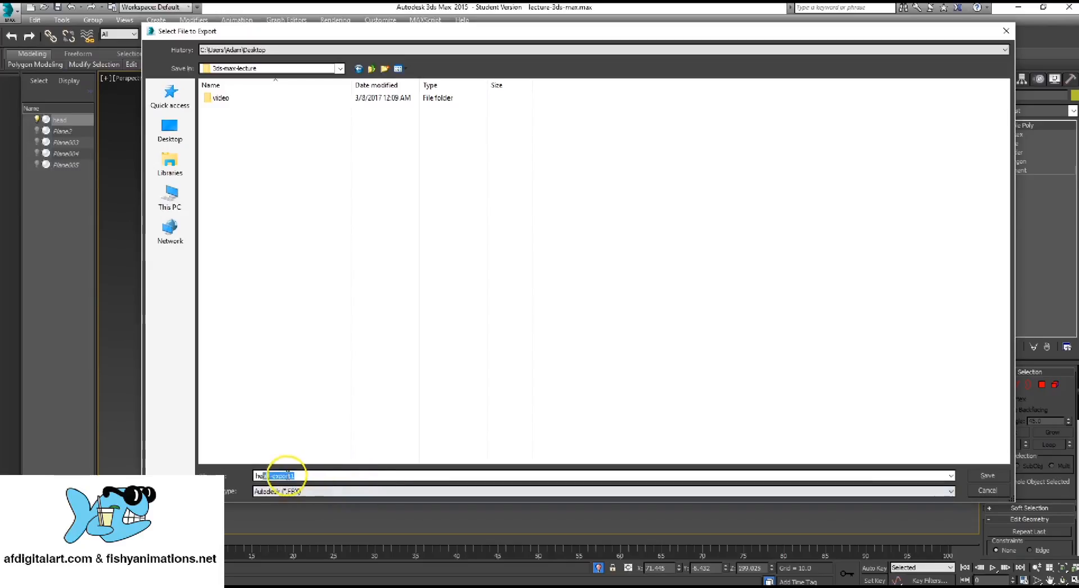
pyautogui.click(987, 476)
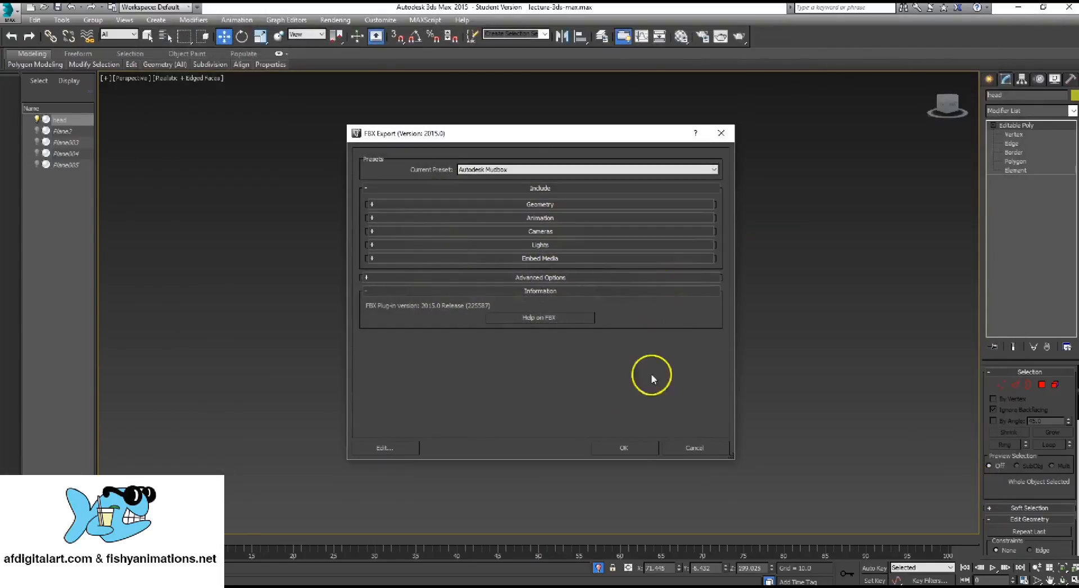
pyautogui.click(629, 445)
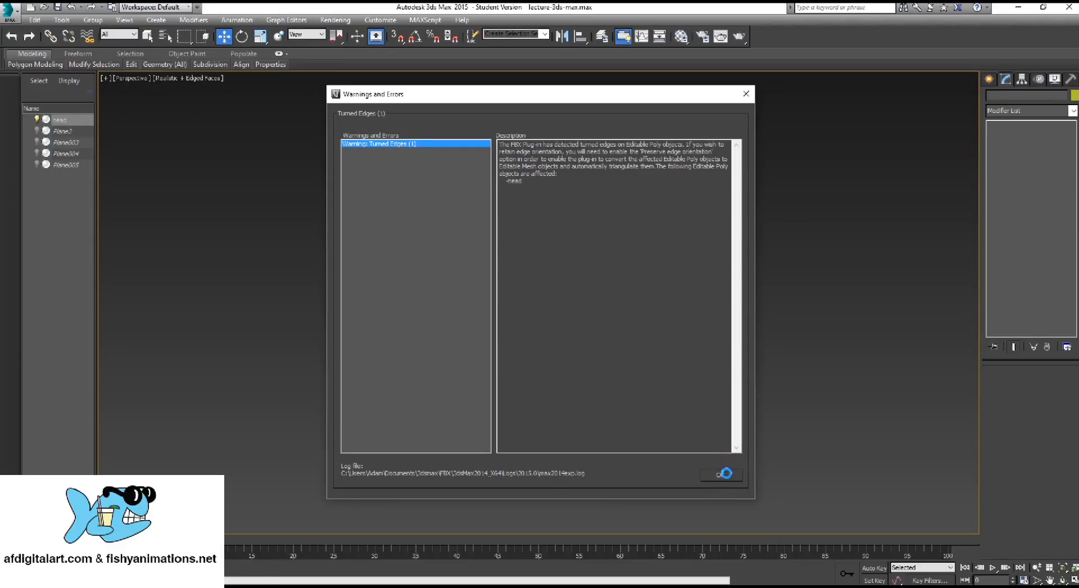
pyautogui.click(724, 474)
pyautogui.click(147, 36)
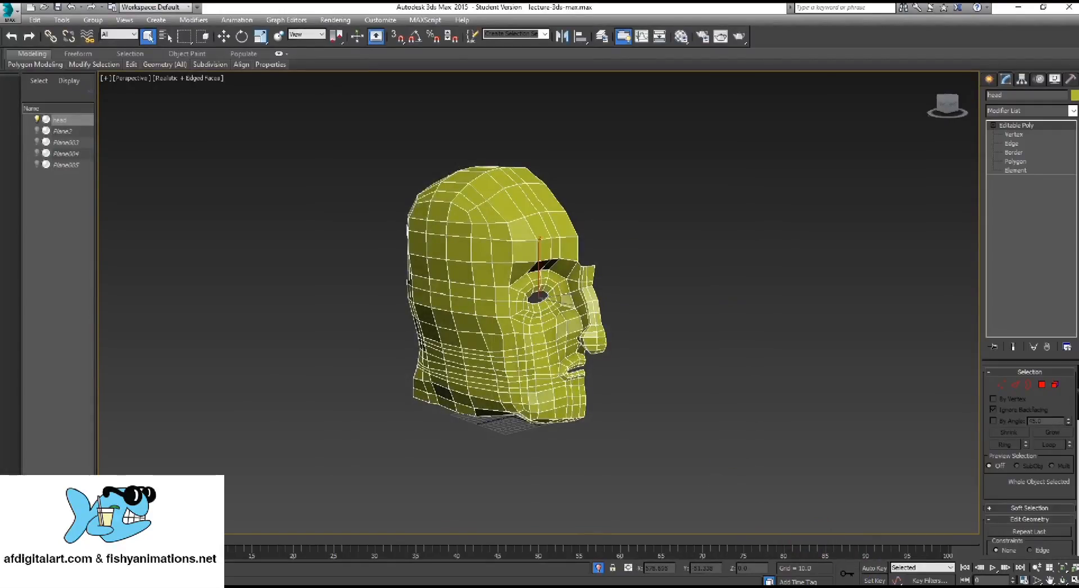
# Switch to Autodesk Mudbox and close its Welcome window to leave an empty scene
pyautogui.click(841, 585)
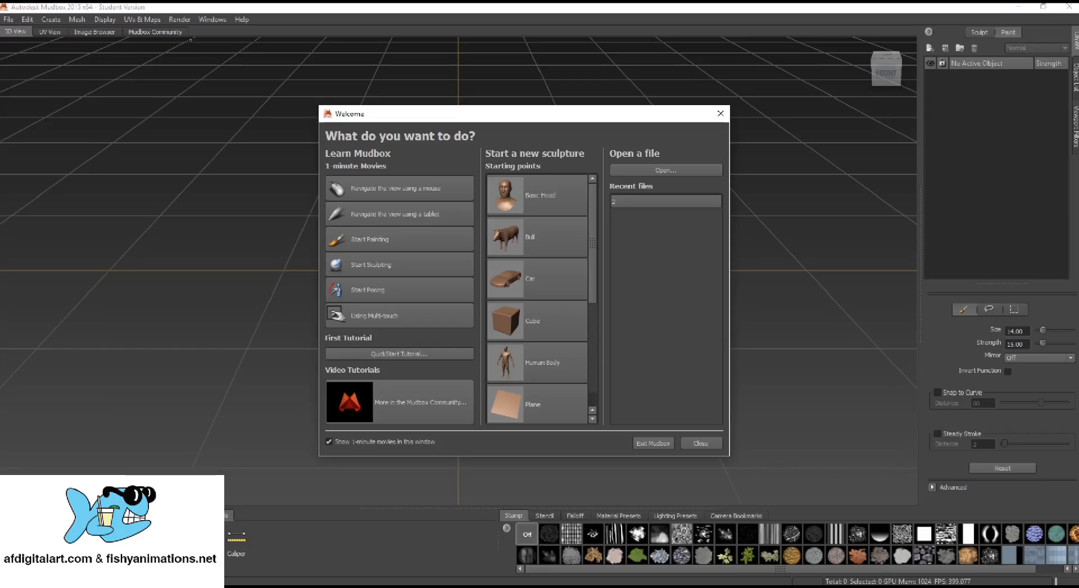
pyautogui.moveTo(562, 117); pyautogui.dragTo(551, 109)
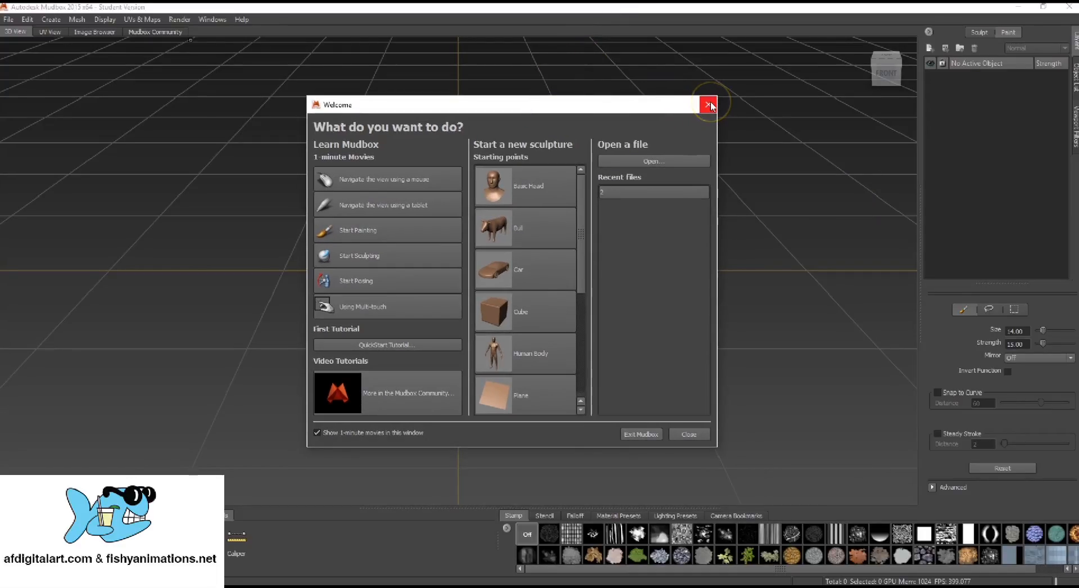
pyautogui.moveTo(582, 193); pyautogui.dragTo(640, 98)
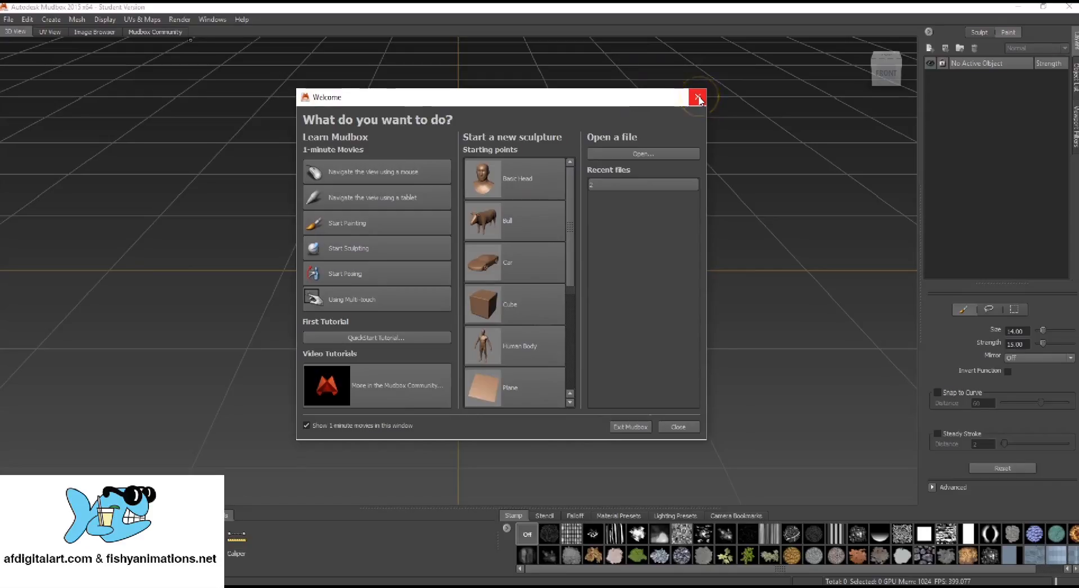
pyautogui.click(698, 98)
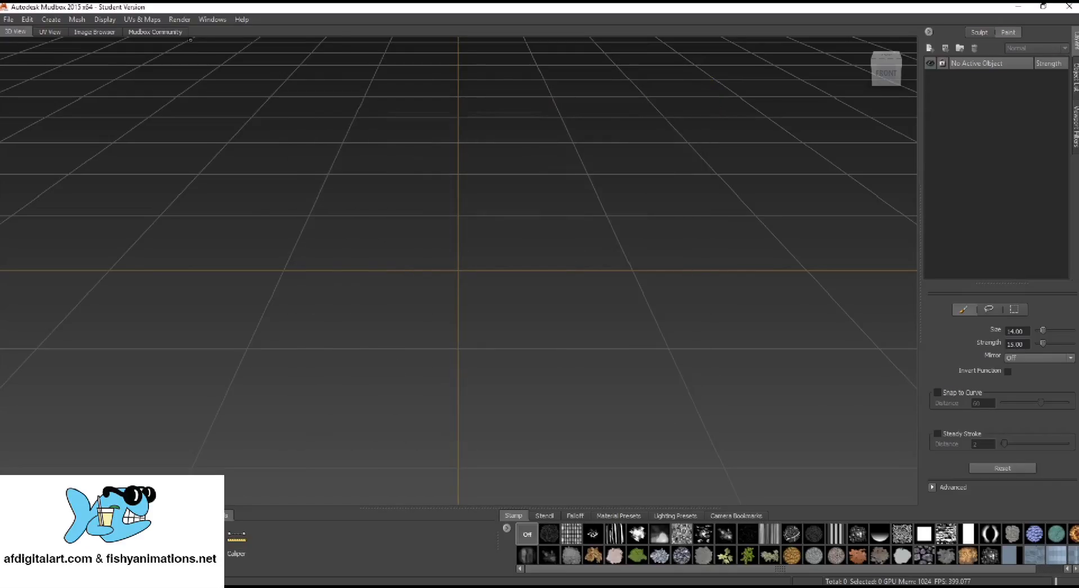
# Import head-export1.FBX from the 3ds-max-lecture folder and keep the head mesh despite its incomplete UV set
pyautogui.click(8, 20)
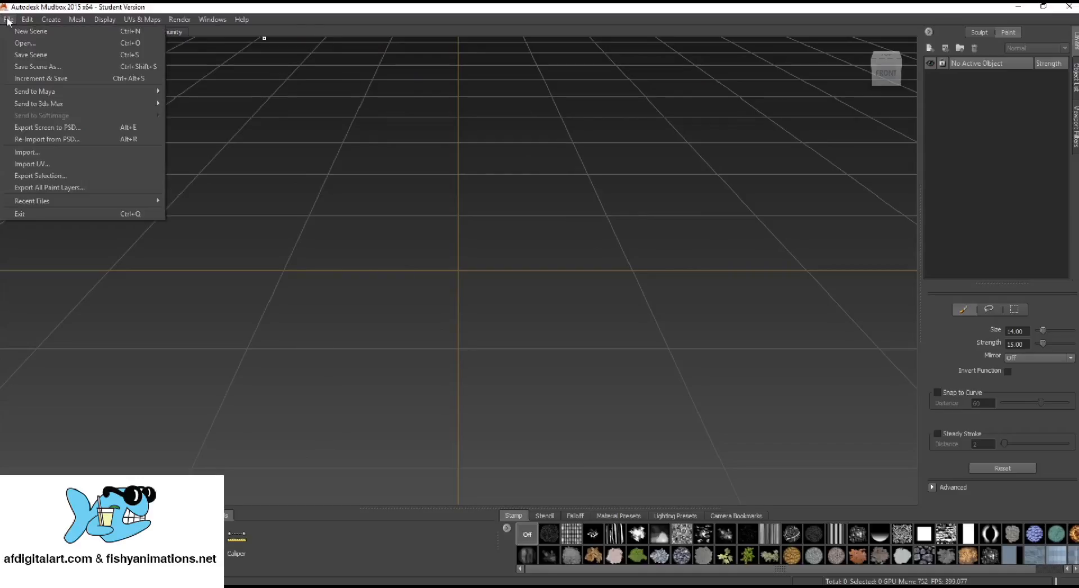
pyautogui.click(61, 153)
pyautogui.click(334, 148)
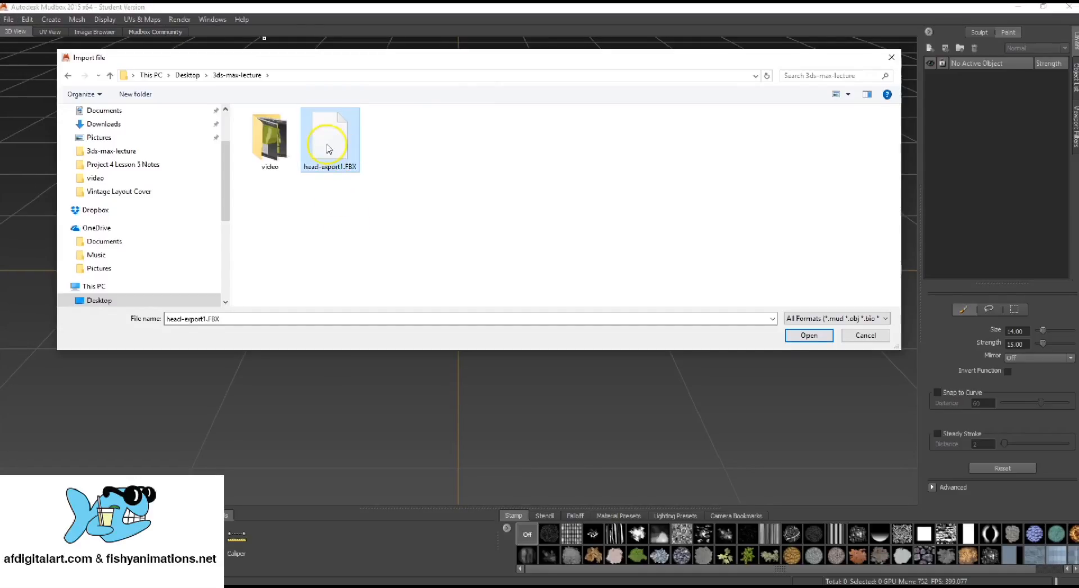
pyautogui.click(820, 337)
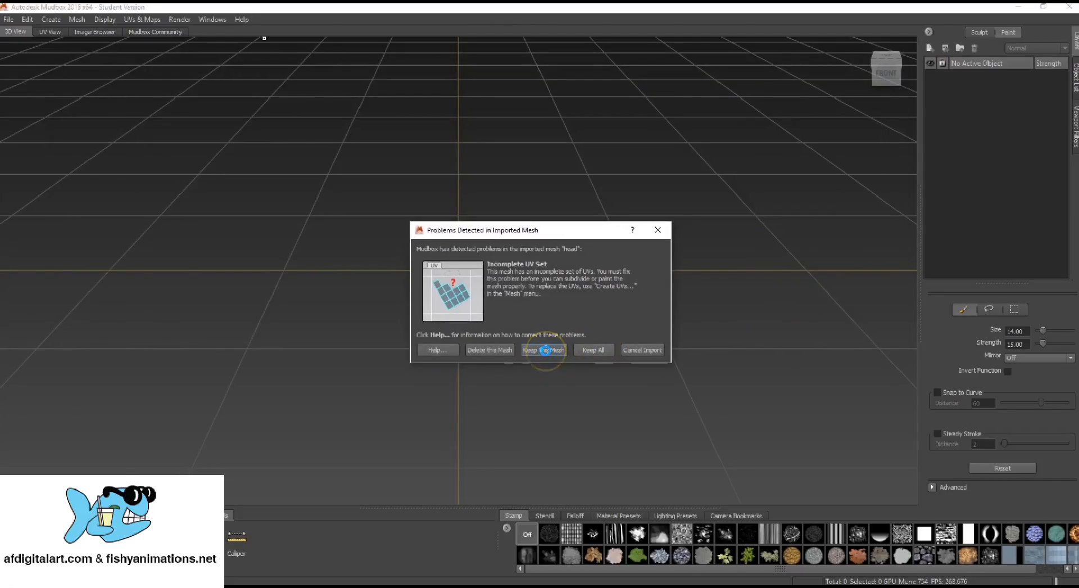
pyautogui.click(545, 349)
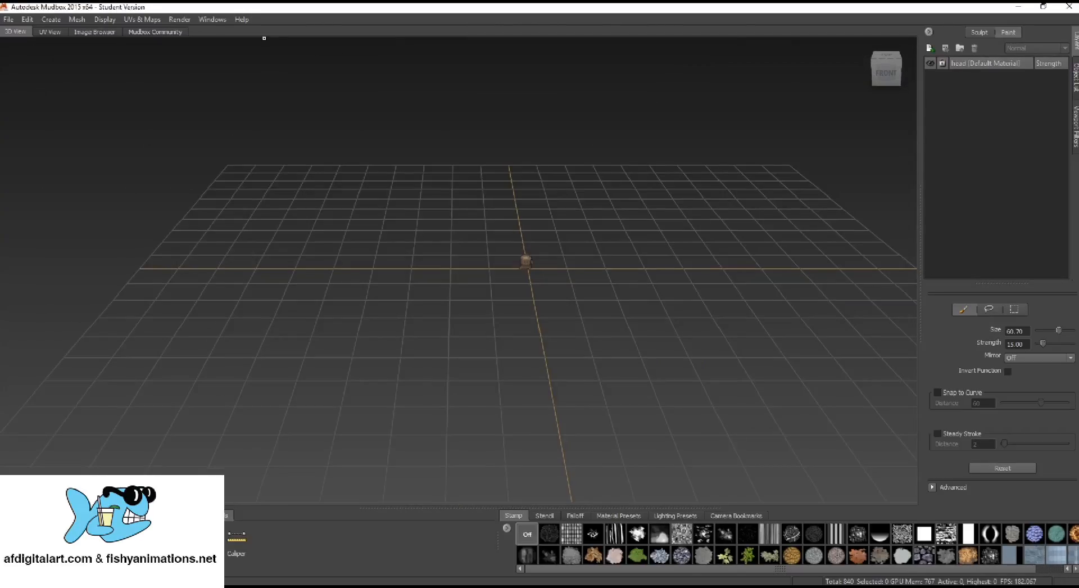
# Examine the imported head's size, orientation and placement on the grid, finishing at the home view
pyautogui.keyDown('alt'); pyautogui.moveTo(530, 370); pyautogui.dragTo(535, 332); pyautogui.keyUp('alt')
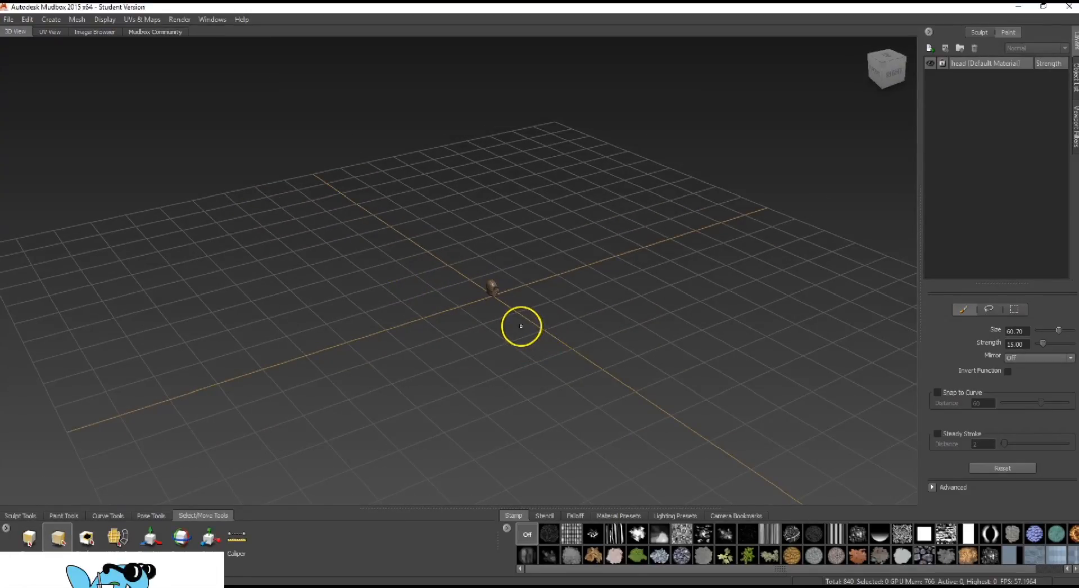
pyautogui.scroll(10, 518, 322)
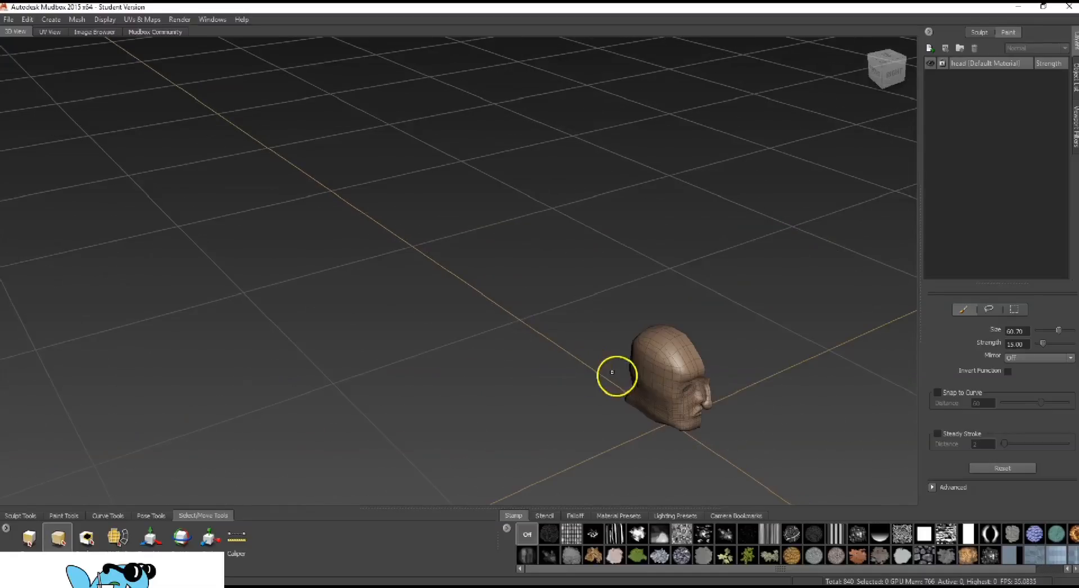
pyautogui.scroll(2, 570, 352)
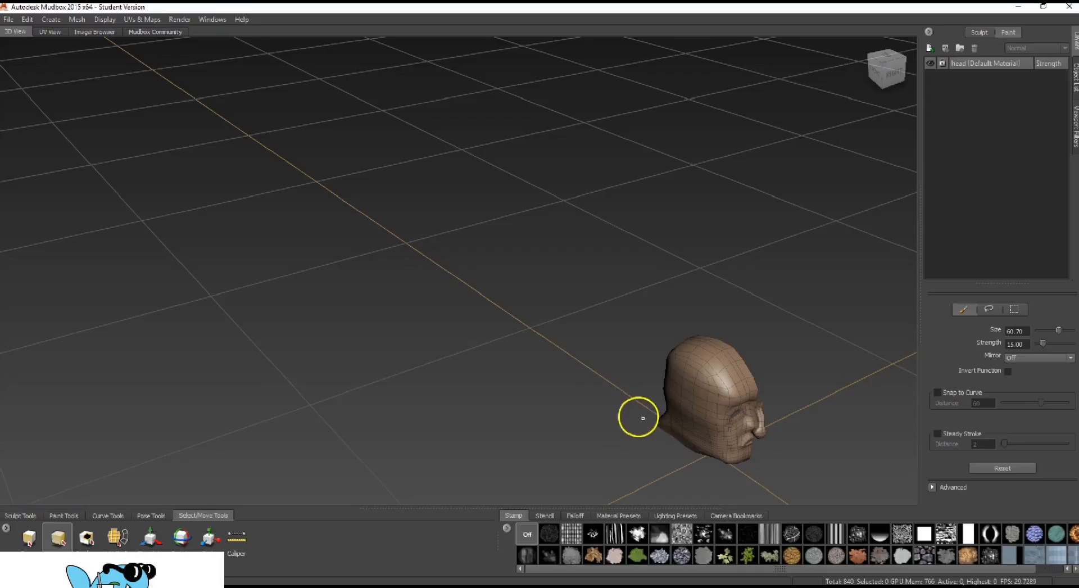
pyautogui.moveTo(637, 425)
pyautogui.keyDown('alt'); pyautogui.mouseDown()
pyautogui.moveTo(545, 398)
pyautogui.moveTo(626, 404)
pyautogui.moveTo(530, 406)
pyautogui.moveTo(605, 400)
pyautogui.moveTo(508, 399)
pyautogui.moveTo(578, 385)
pyautogui.mouseUp(); pyautogui.keyUp('alt')
pyautogui.moveTo(518, 357)
pyautogui.keyDown('alt'); pyautogui.mouseDown()
pyautogui.moveTo(508, 359)
pyautogui.moveTo(513, 339)
pyautogui.moveTo(501, 361)
pyautogui.mouseUp(); pyautogui.keyUp('alt')
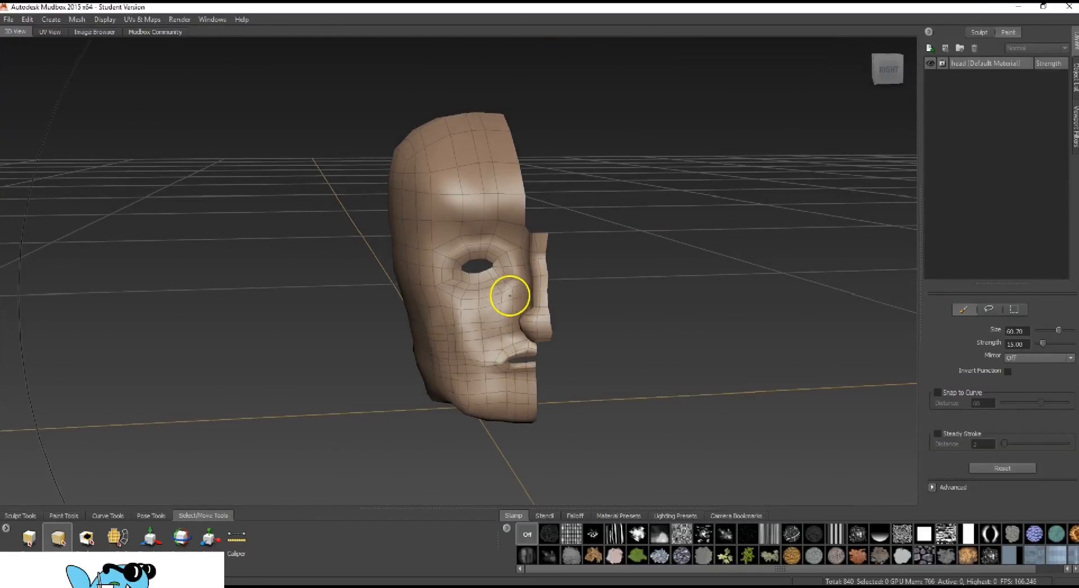
pyautogui.moveTo(510, 296)
pyautogui.keyDown('alt'); pyautogui.mouseDown()
pyautogui.moveTo(525, 301)
pyautogui.moveTo(520, 284)
pyautogui.mouseUp(); pyautogui.keyUp('alt')
pyautogui.scroll(-3, 523, 281)
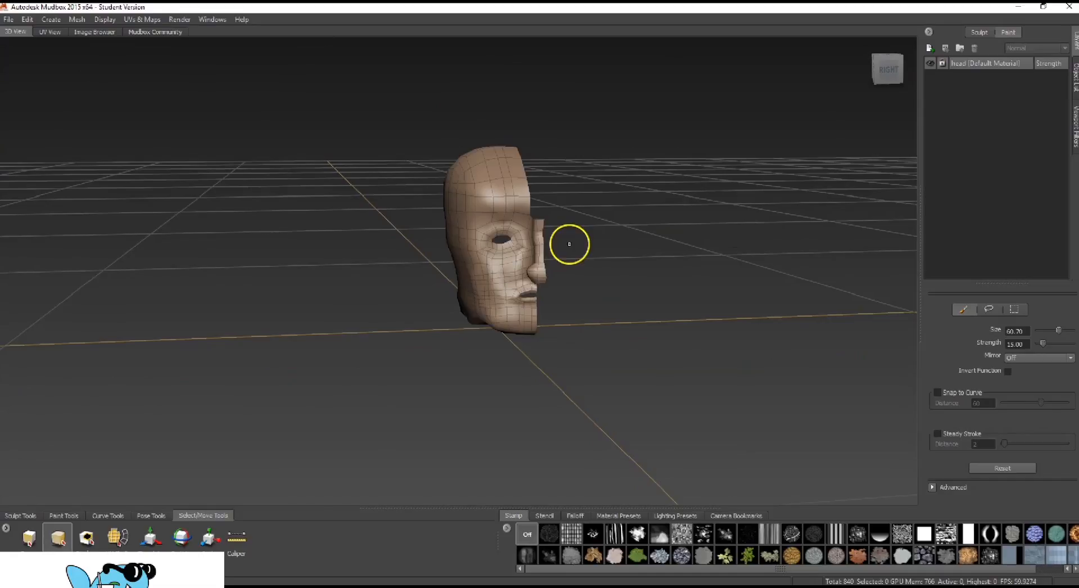
pyautogui.moveTo(463, 343)
pyautogui.keyDown('alt'); pyautogui.mouseDown()
pyautogui.moveTo(511, 361)
pyautogui.moveTo(418, 357)
pyautogui.moveTo(264, 287)
pyautogui.moveTo(398, 268)
pyautogui.moveTo(388, 265)
pyautogui.moveTo(519, 335)
pyautogui.moveTo(472, 332)
pyautogui.moveTo(545, 339)
pyautogui.moveTo(593, 329)
pyautogui.moveTo(518, 332)
pyautogui.moveTo(607, 332)
pyautogui.moveTo(628, 345)
pyautogui.moveTo(628, 335)
pyautogui.mouseUp(); pyautogui.keyUp('alt')
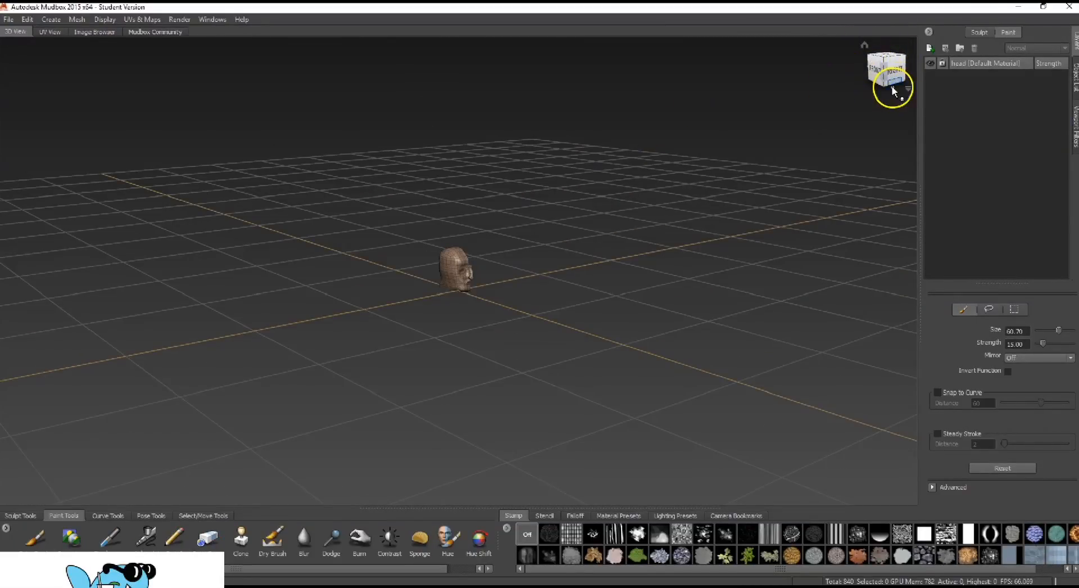
pyautogui.click(865, 46)
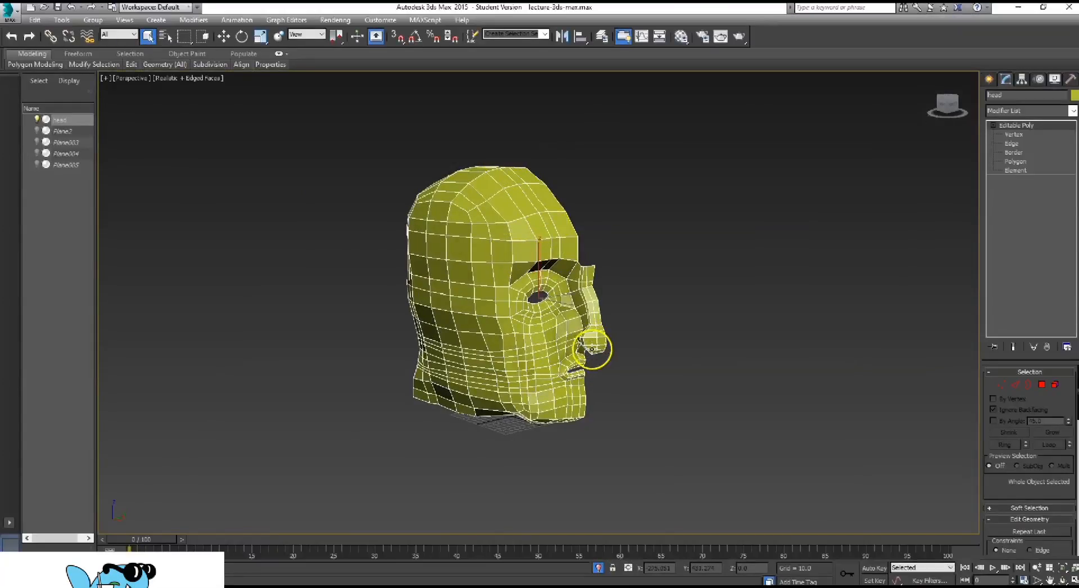
# Compare the original head in 3ds Max with the imported one in Mudbox, inspecting its eye, nose and mouth close up
pyautogui.keyDown('alt'); pyautogui.moveTo(584, 322); pyautogui.dragTo(484, 399, button='middle'); pyautogui.keyUp('alt')
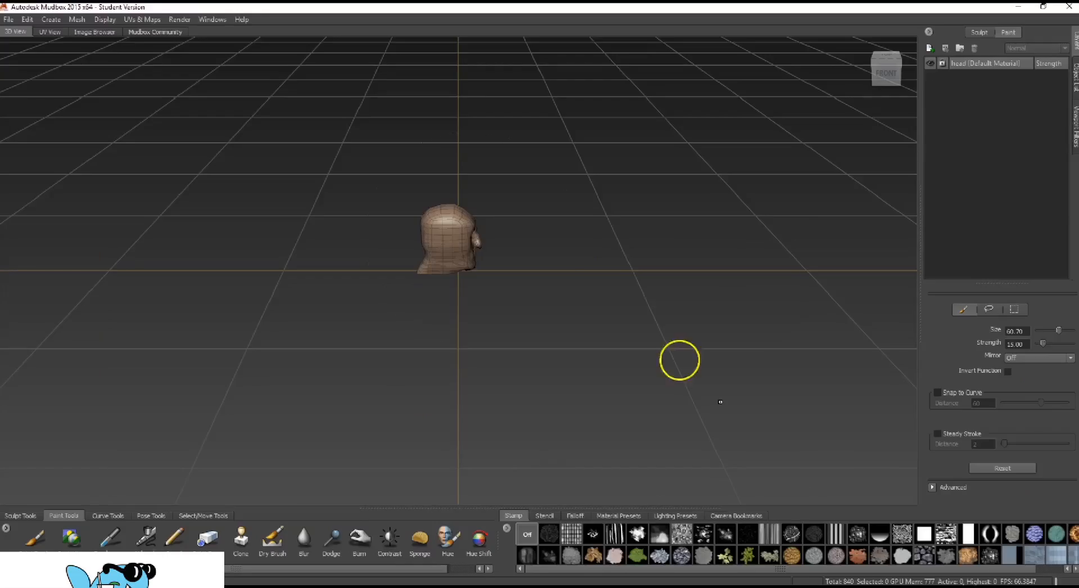
pyautogui.moveTo(460, 292)
pyautogui.keyDown('alt'); pyautogui.mouseDown()
pyautogui.moveTo(398, 301)
pyautogui.moveTo(446, 303)
pyautogui.mouseUp(); pyautogui.keyUp('alt')
pyautogui.scroll(5, 447, 302)
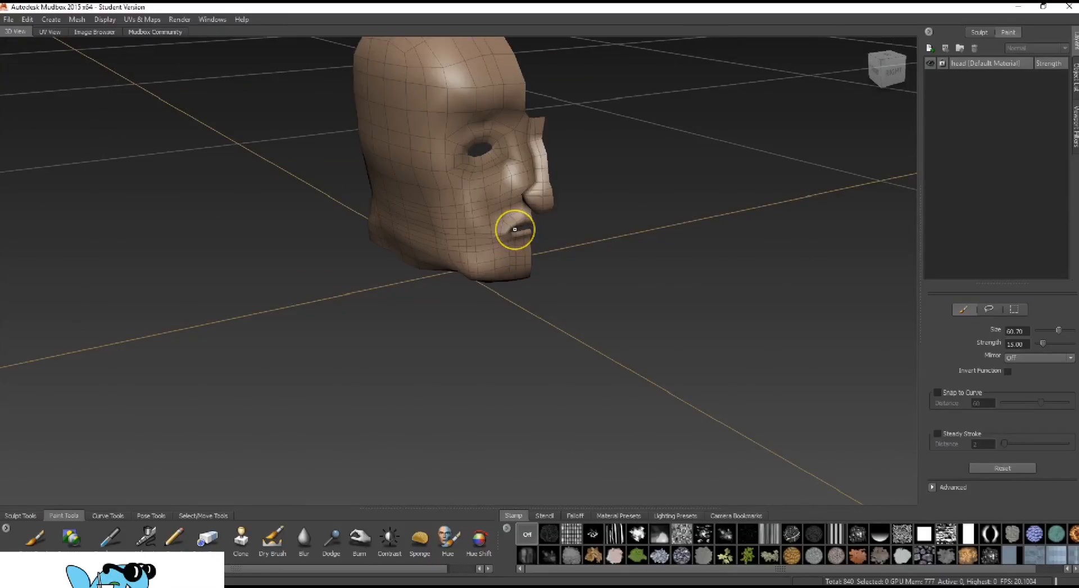
pyautogui.scroll(3, 515, 229)
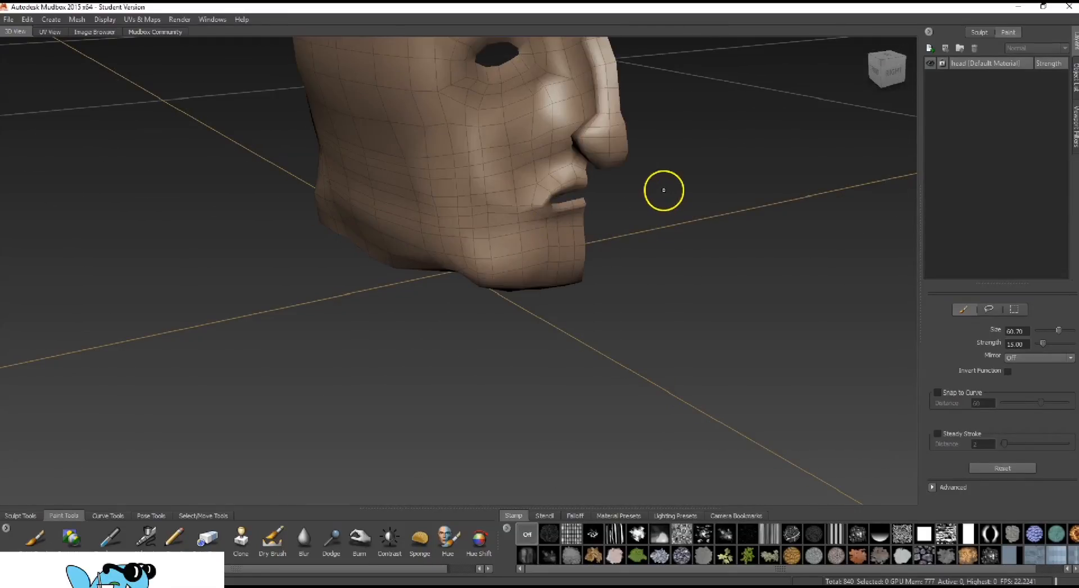
pyautogui.scroll(3, 635, 188)
pyautogui.keyDown('alt'); pyautogui.moveTo(635, 188); pyautogui.dragTo(653, 258); pyautogui.keyUp('alt')
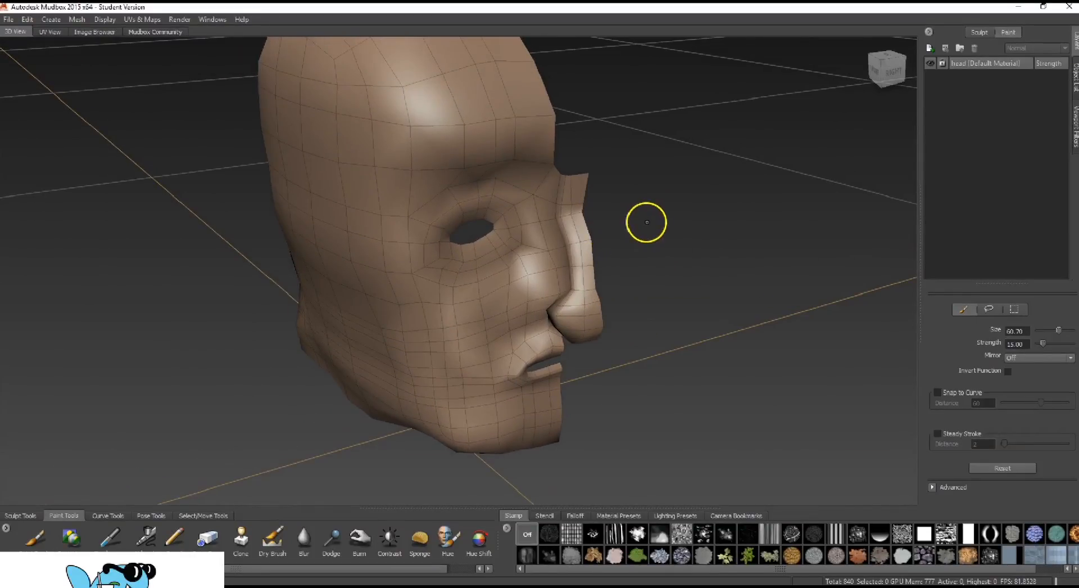
pyautogui.keyDown('alt'); pyautogui.moveTo(646, 221); pyautogui.dragTo(388, 279); pyautogui.keyUp('alt')
# Select all of the head's faces and try moving the head with the Translate tool
pyautogui.hotkey('ctrl', 'a')
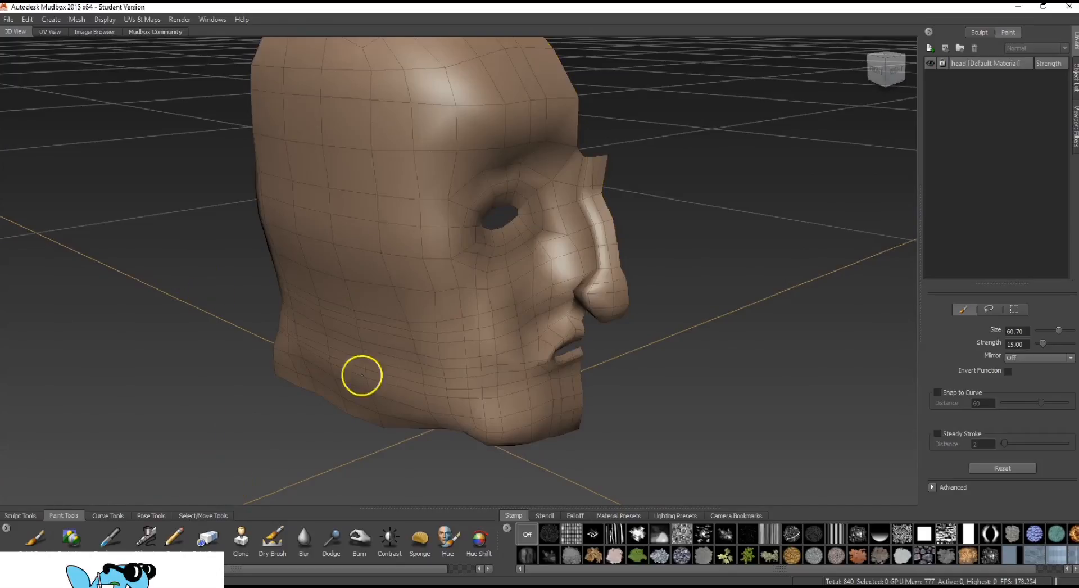
pyautogui.click(218, 517)
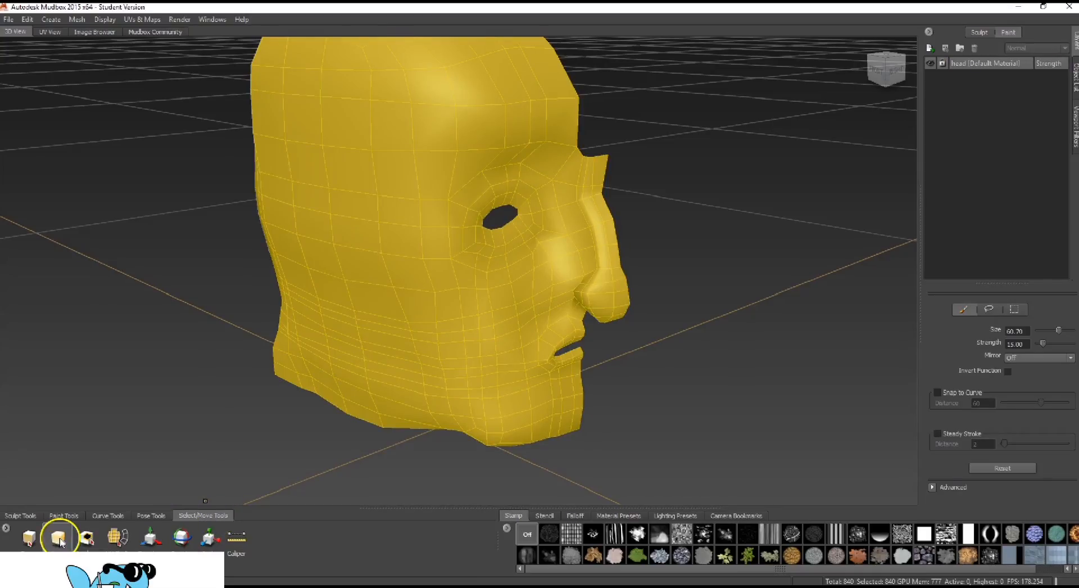
pyautogui.click(150, 537)
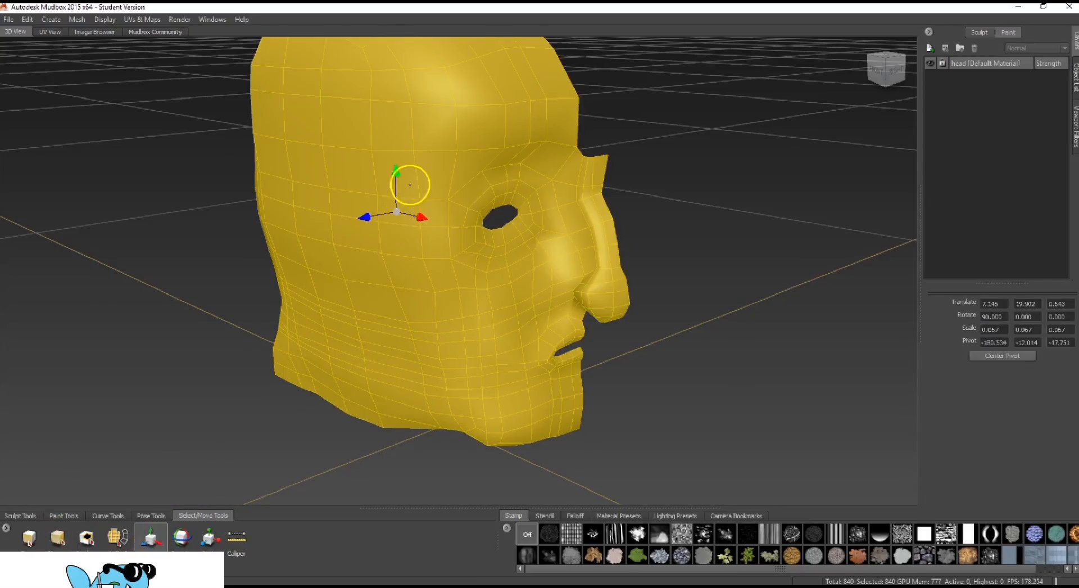
pyautogui.moveTo(395, 176); pyautogui.dragTo(416, 174)
pyautogui.hotkey('ctrl', 'z')
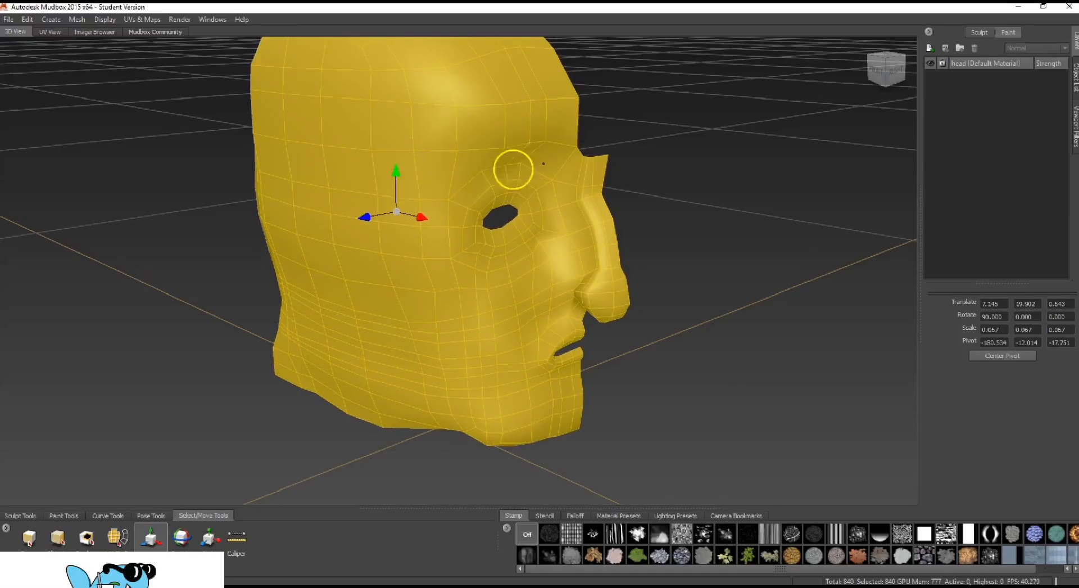
# Try scaling the selected head uniformly with the Scale tool
pyautogui.moveTo(667, 210)
pyautogui.keyDown('alt'); pyautogui.mouseDown()
pyautogui.moveTo(370, 217)
pyautogui.moveTo(664, 211)
pyautogui.mouseUp(); pyautogui.keyUp('alt')
pyautogui.keyDown('alt'); pyautogui.moveTo(441, 242); pyautogui.dragTo(247, 472); pyautogui.keyUp('alt')
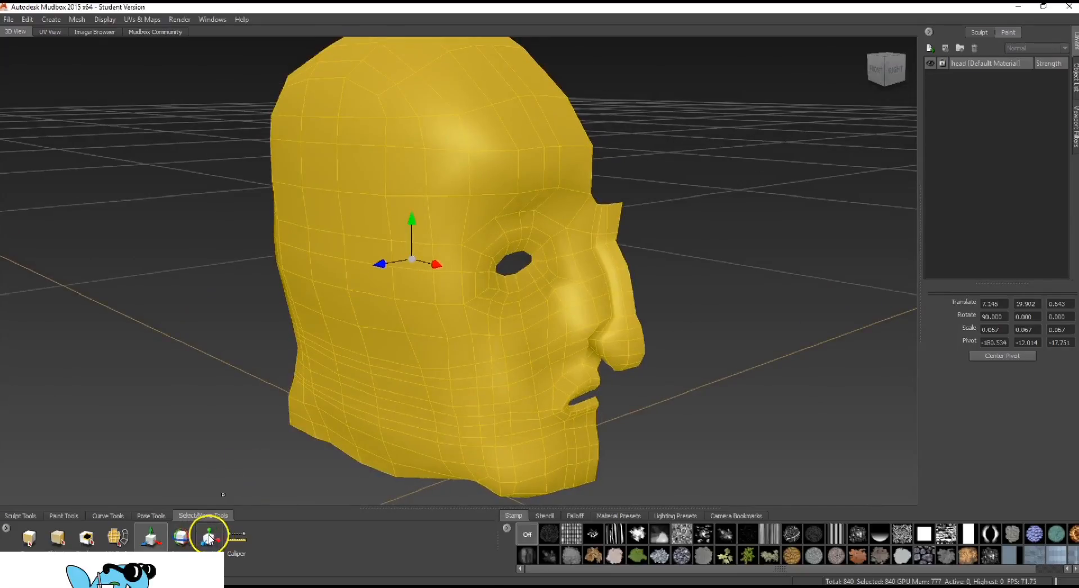
pyautogui.click(209, 538)
pyautogui.moveTo(411, 258); pyautogui.dragTo(400, 280)
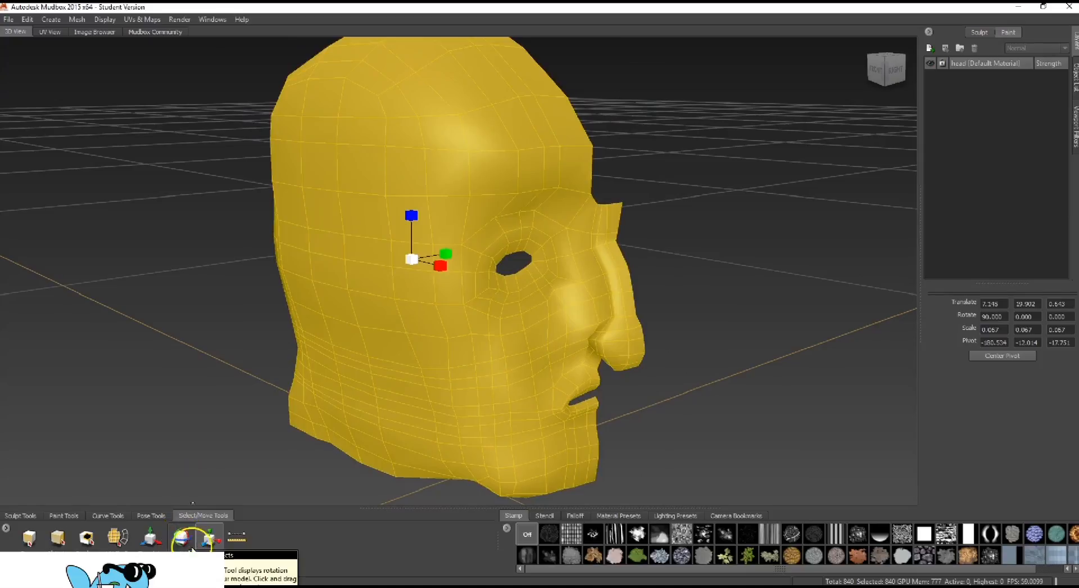
# Try rotating the head about its X axis to about 65 degrees with the Rotate tool
pyautogui.click(180, 538)
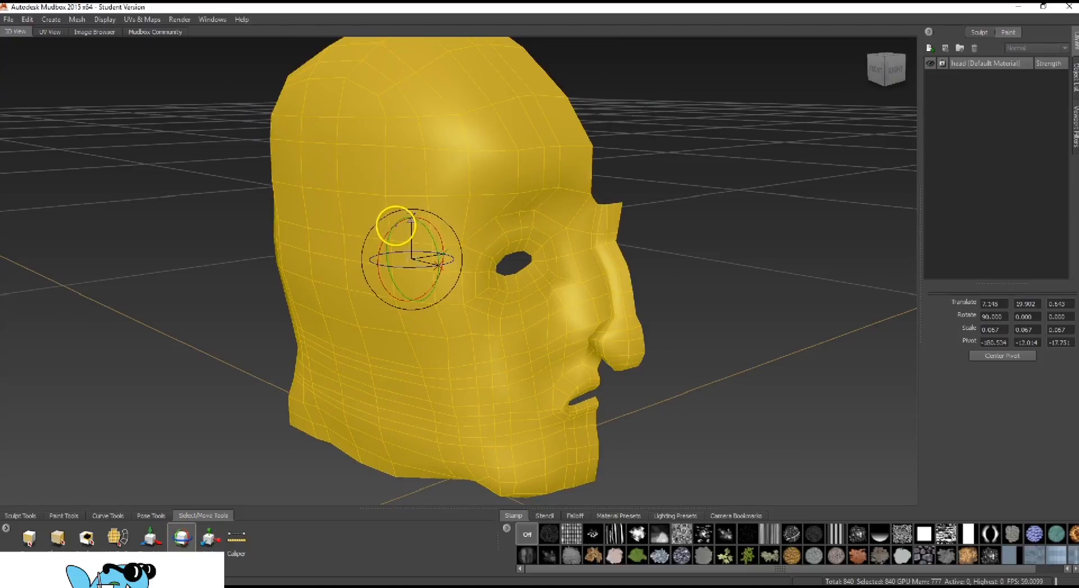
pyautogui.moveTo(396, 226)
pyautogui.mouseDown()
pyautogui.moveTo(385, 239)
pyautogui.moveTo(405, 224)
pyautogui.mouseUp()
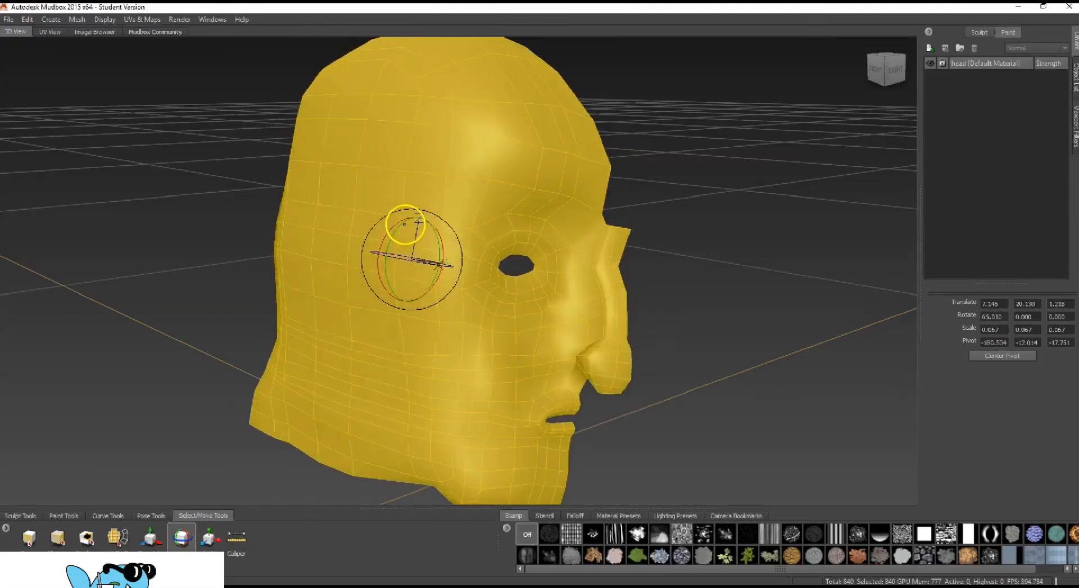
pyautogui.hotkey('ctrl', 'z')
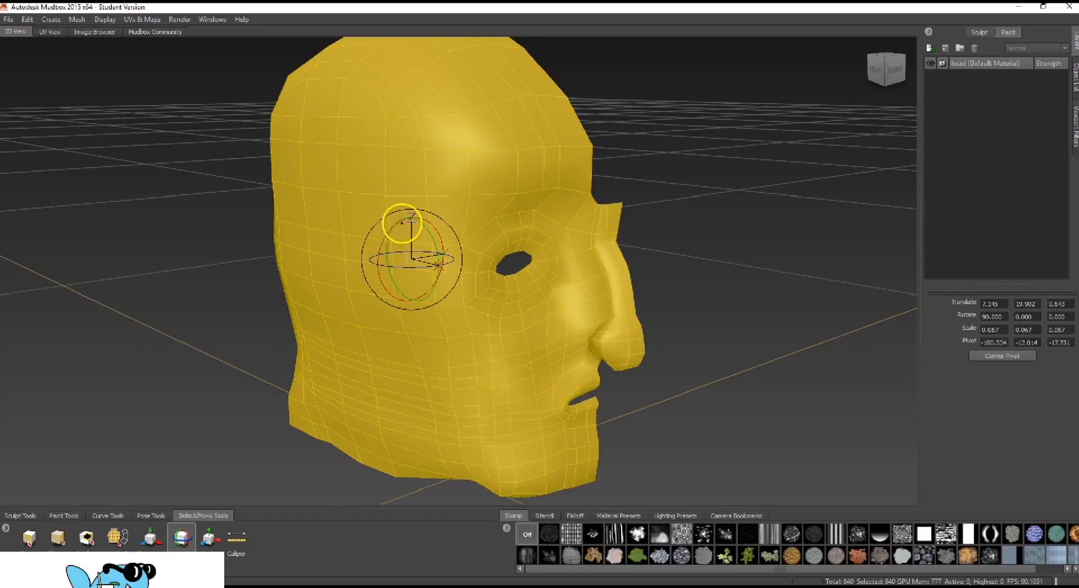
# Return from the Translate tool to the face selection tool and clear the selection on the head
pyautogui.click(151, 538)
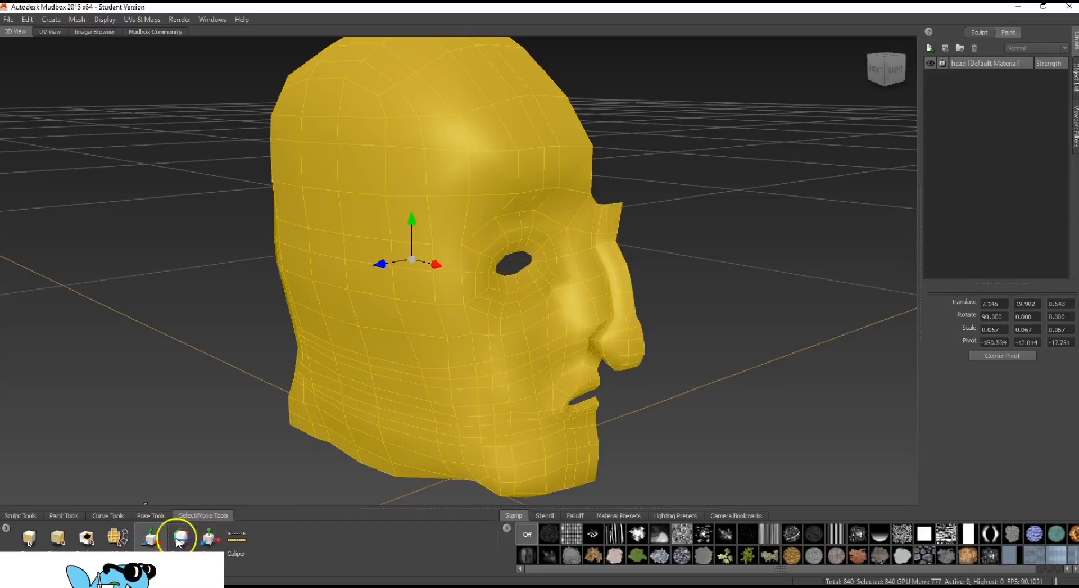
pyautogui.click(57, 537)
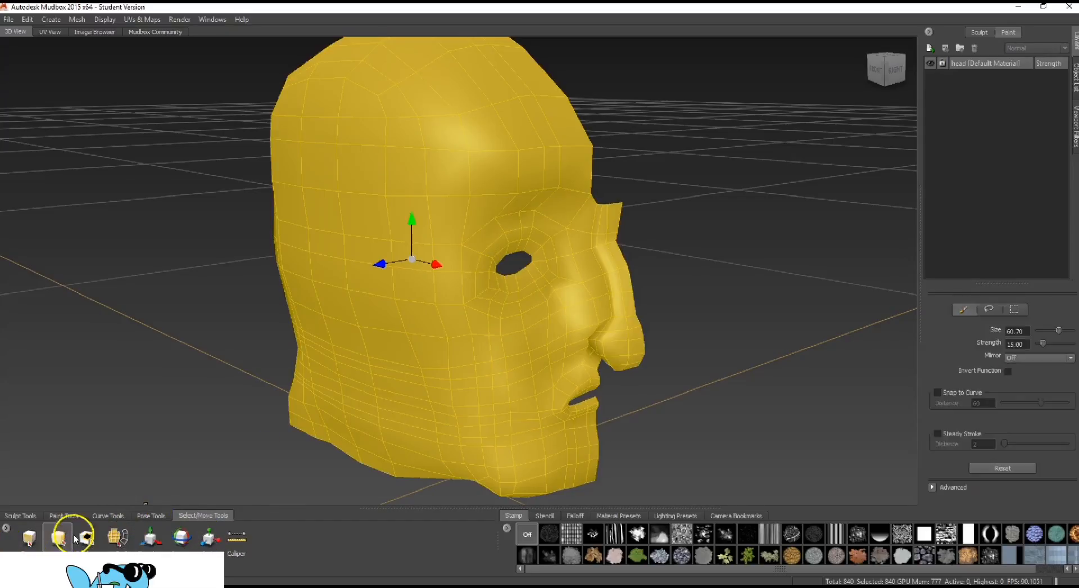
pyautogui.click(239, 263)
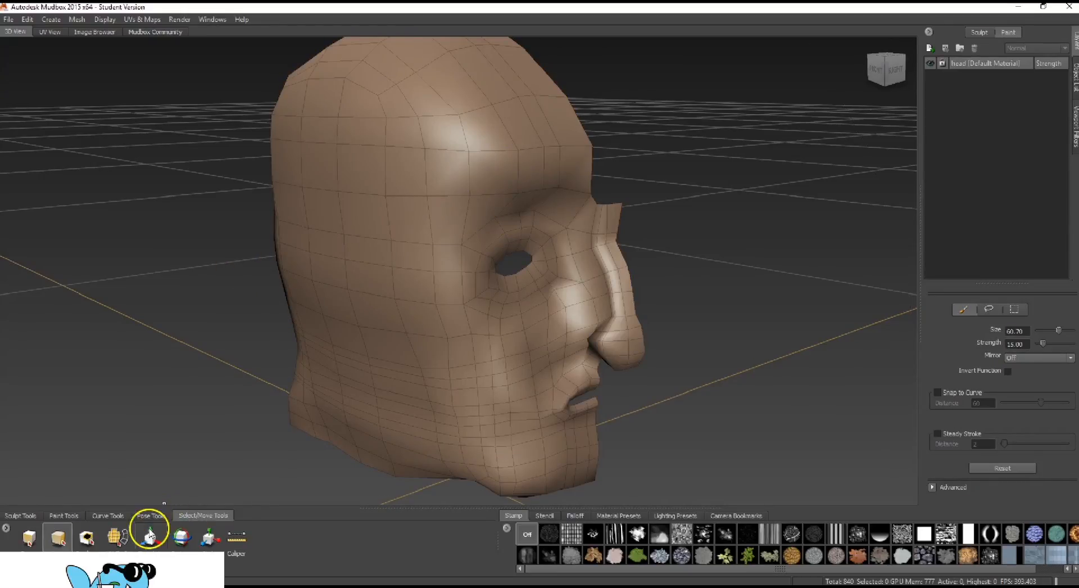
# Activate the Sculpt tool for working on the head
pyautogui.click(27, 516)
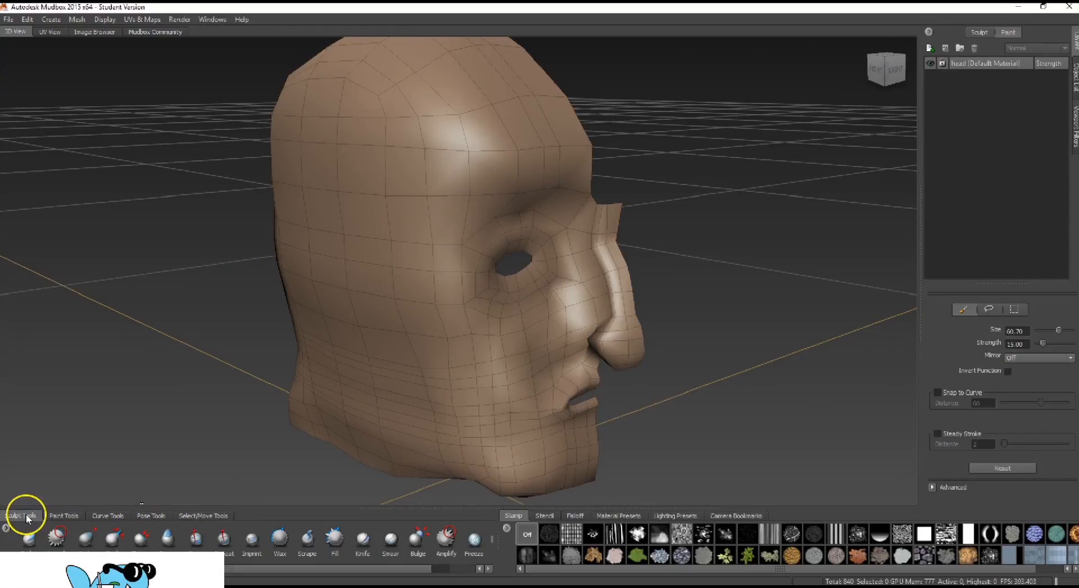
pyautogui.click(54, 540)
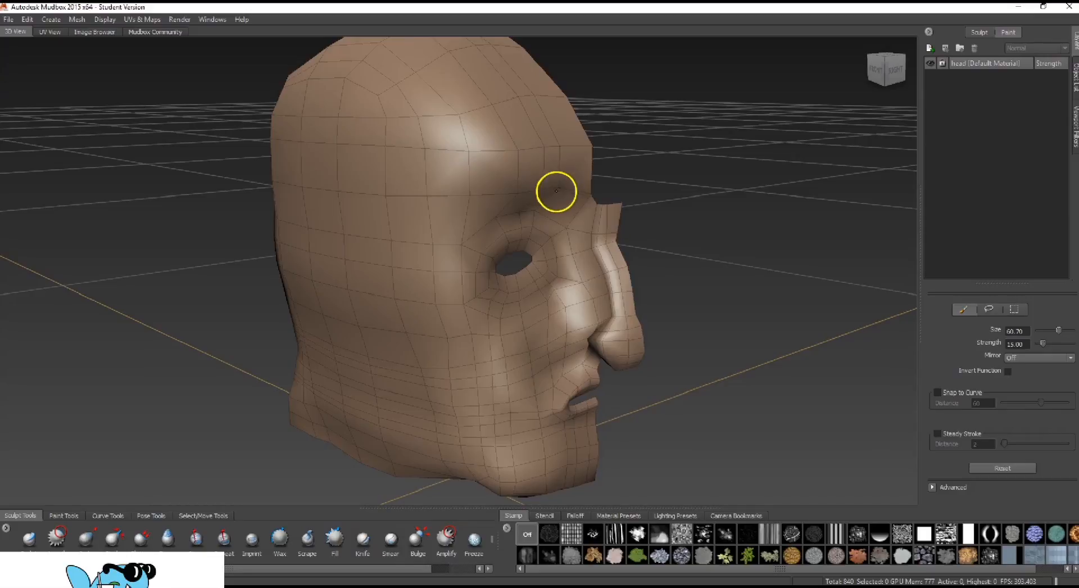
pyautogui.click(32, 540)
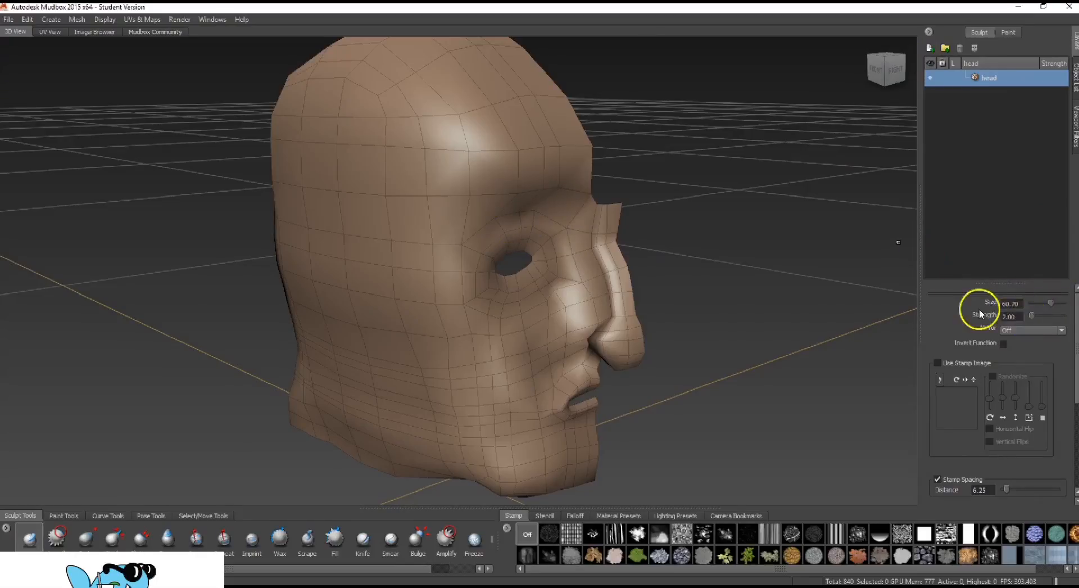
# Try X mirroring for the Sculpt tool and turn the mirroring off again
pyautogui.click(1013, 330)
pyautogui.click(1015, 331)
pyautogui.click(1015, 329)
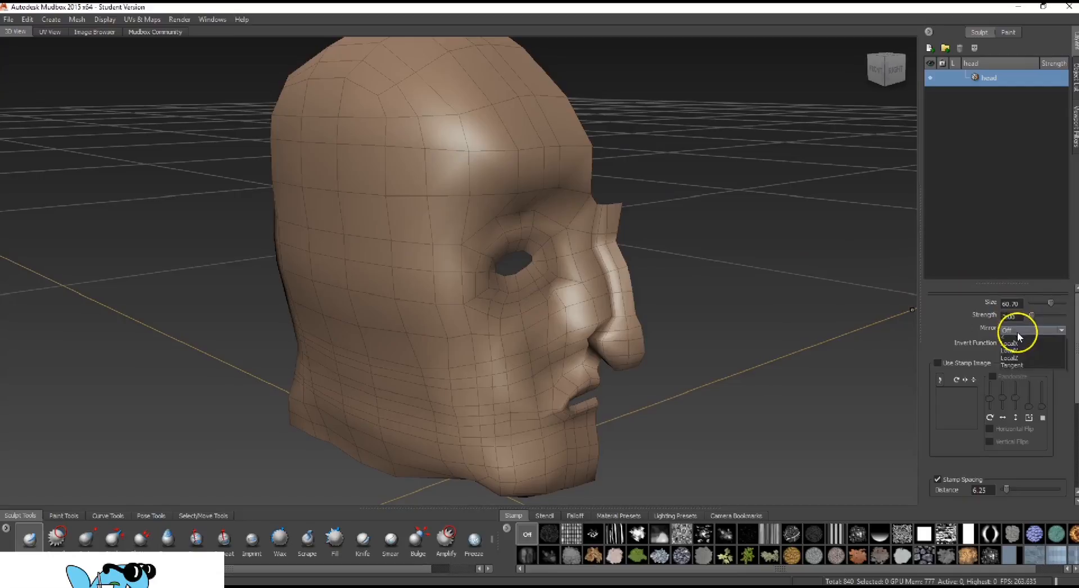
pyautogui.click(1022, 347)
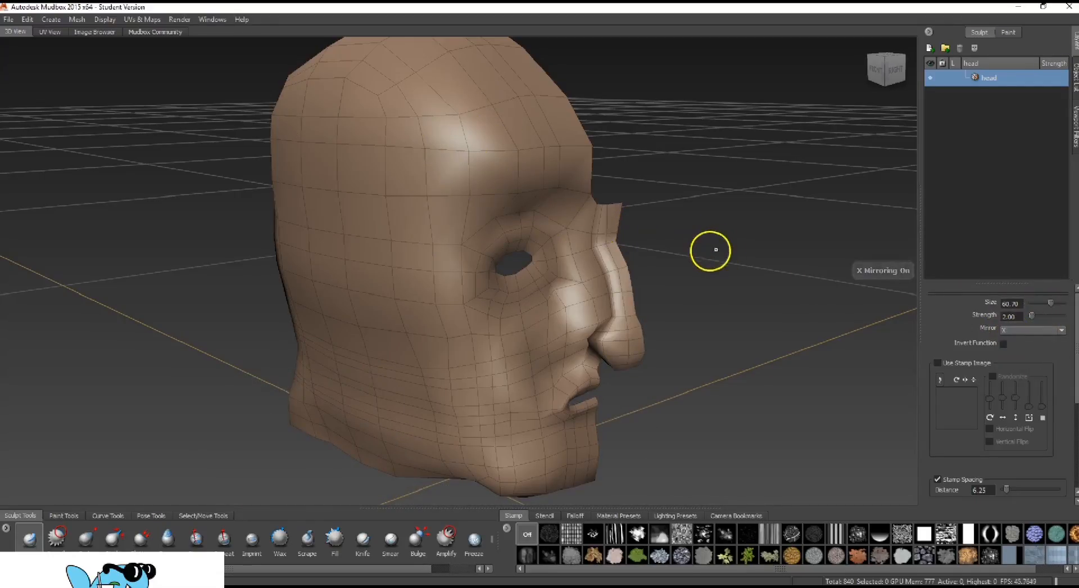
pyautogui.keyDown('alt'); pyautogui.moveTo(714, 251); pyautogui.dragTo(617, 246); pyautogui.keyUp('alt')
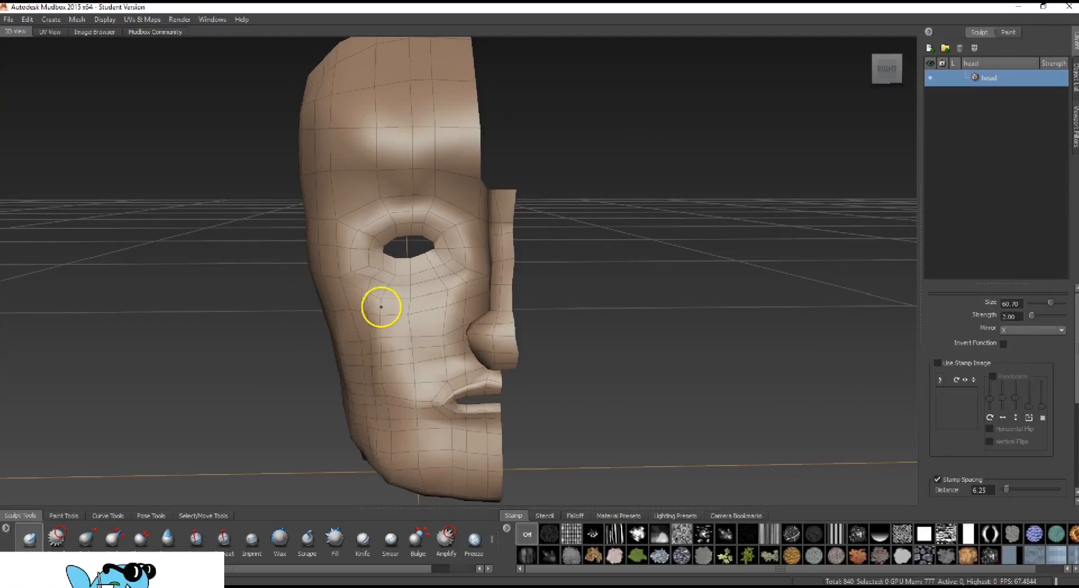
pyautogui.click(1024, 329)
pyautogui.click(1004, 354)
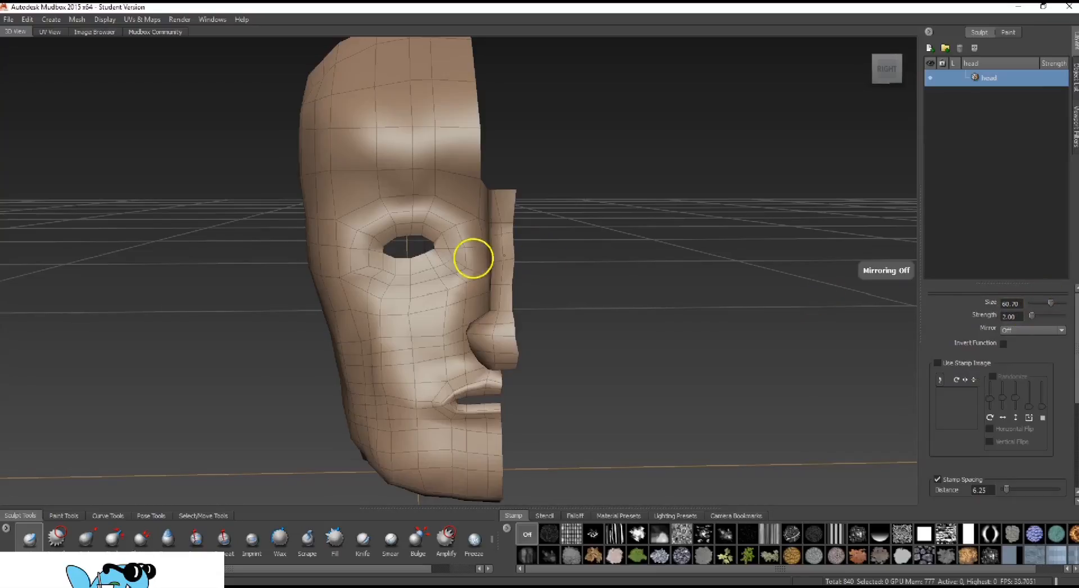
# Try several Sculpt brush sizes against the head, including 1.80, 49.10 and 8.80
pyautogui.moveTo(1050, 304)
pyautogui.mouseDown()
pyautogui.moveTo(1061, 303)
pyautogui.moveTo(1037, 304)
pyautogui.mouseUp()
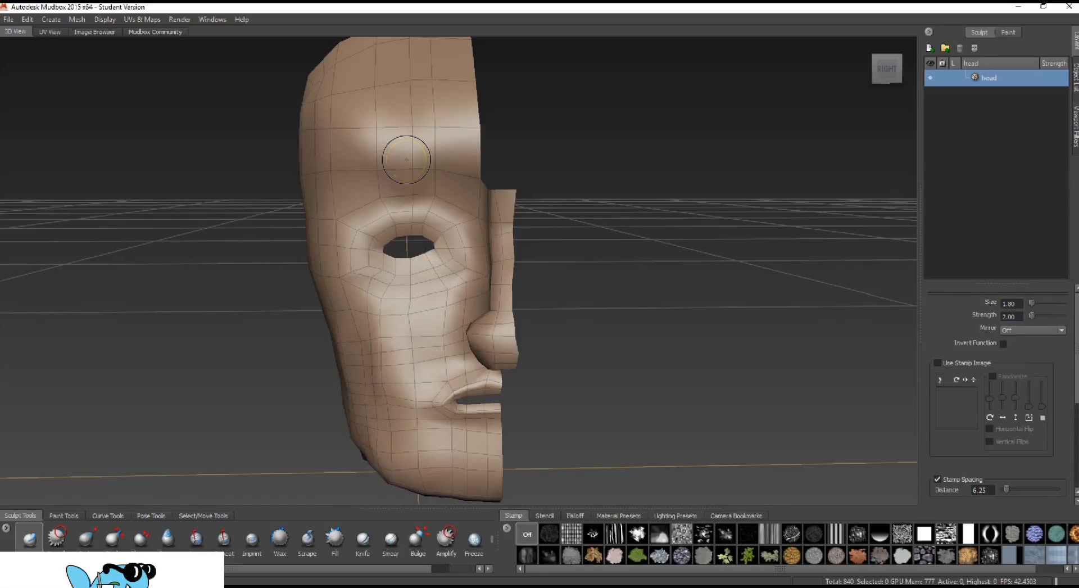
pyautogui.click(1033, 304)
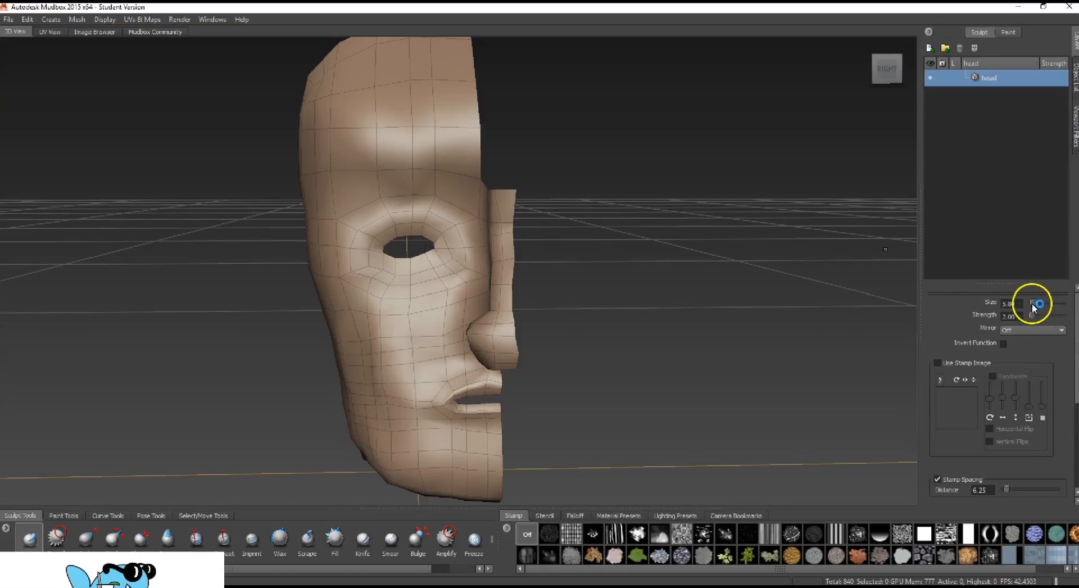
pyautogui.moveTo(1037, 304); pyautogui.dragTo(1047, 304)
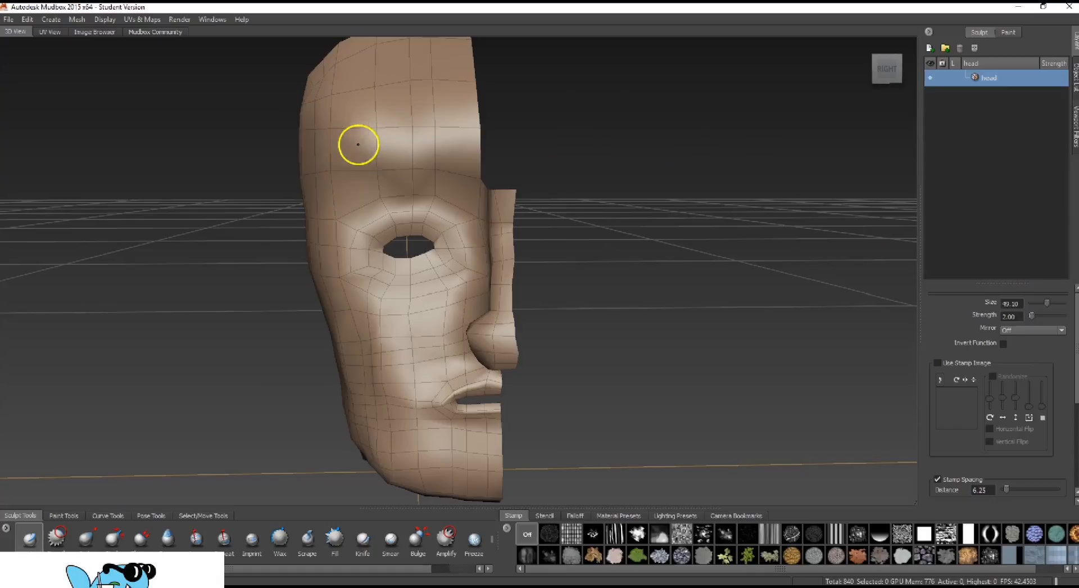
pyautogui.keyDown('alt'); pyautogui.moveTo(565, 259); pyautogui.dragTo(416, 240, button='right'); pyautogui.keyUp('alt')
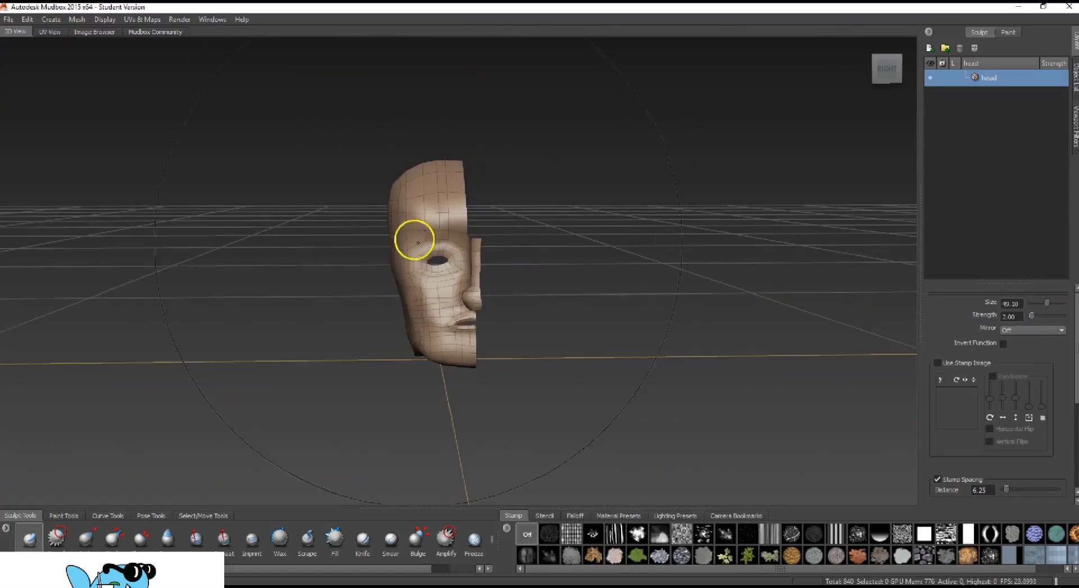
pyautogui.scroll(-3, 439, 247)
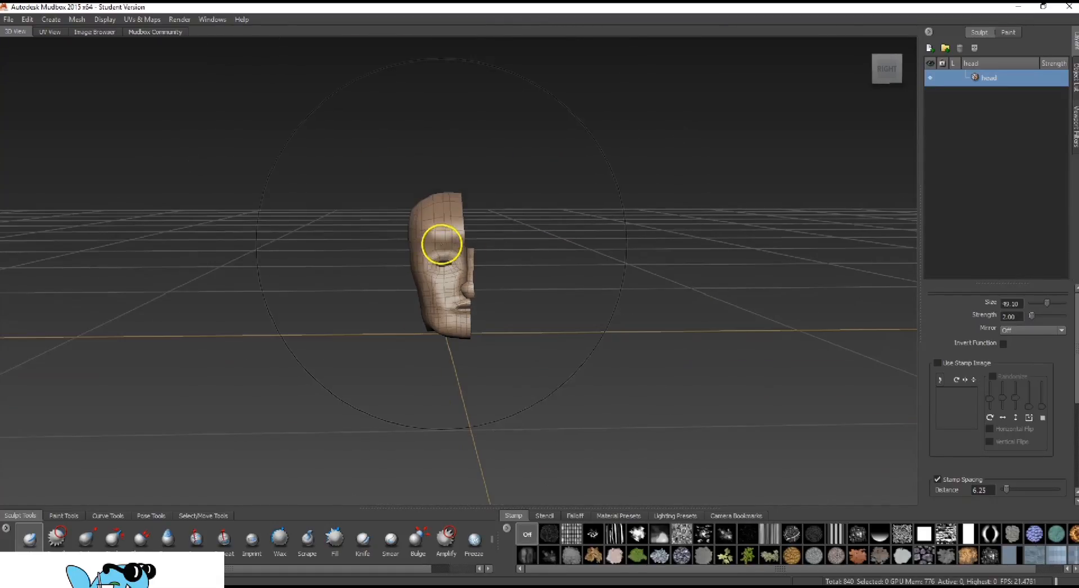
pyautogui.moveTo(1039, 303); pyautogui.dragTo(1032, 307)
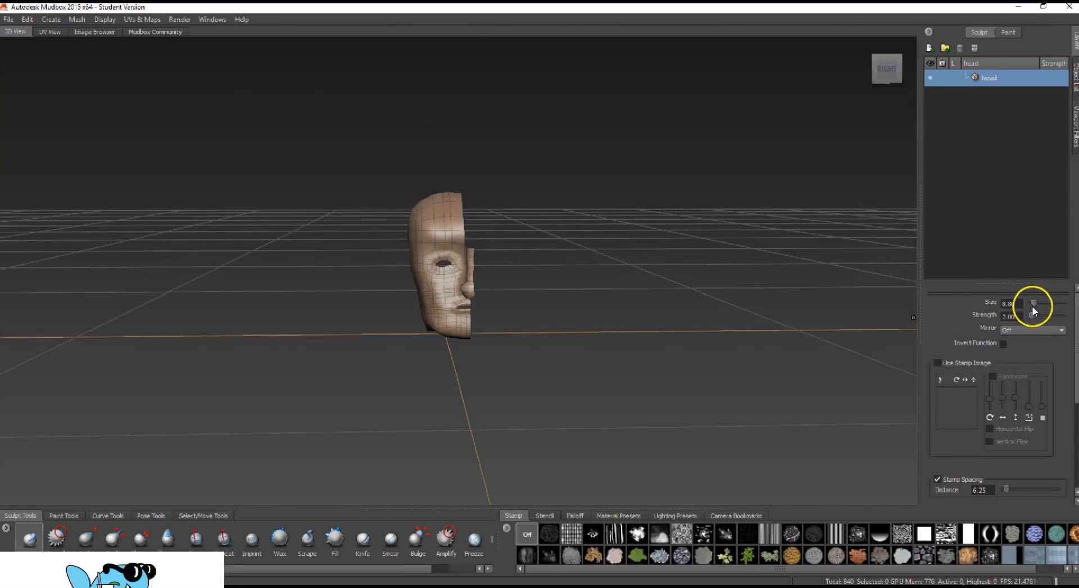
pyautogui.scroll(5, 461, 247)
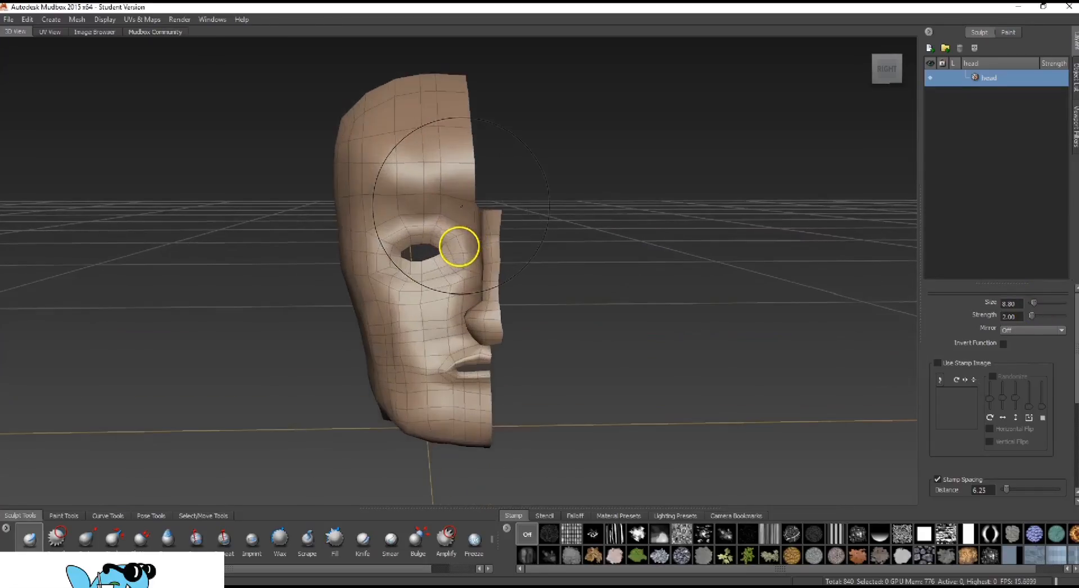
# Set the Sculpt brush's size to 2.00, keeping its strength at 2.00
pyautogui.keyDown('alt'); pyautogui.moveTo(542, 248); pyautogui.dragTo(629, 251); pyautogui.keyUp('alt')
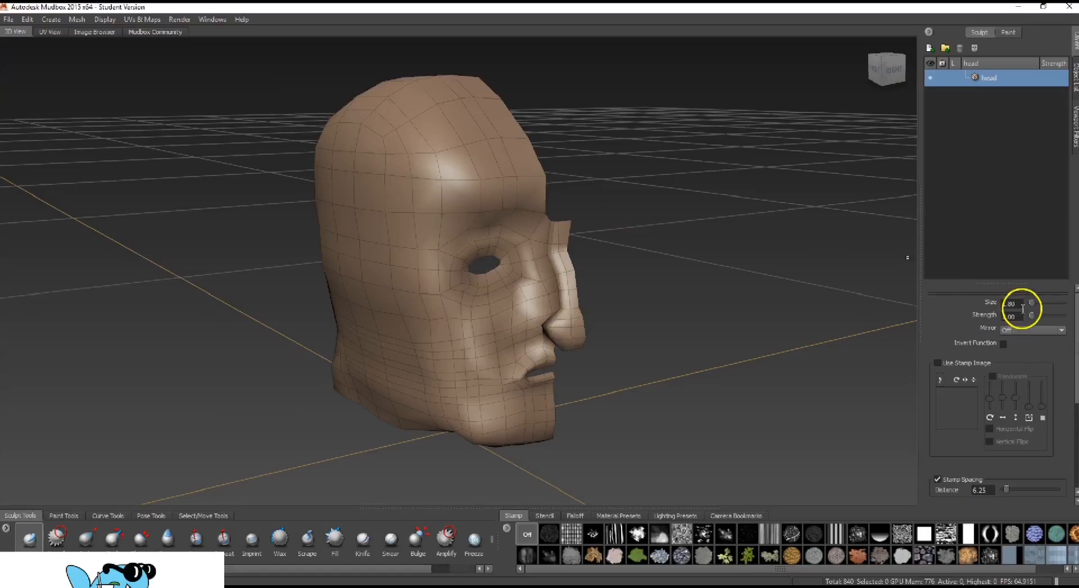
pyautogui.moveTo(1020, 304); pyautogui.dragTo(967, 311)
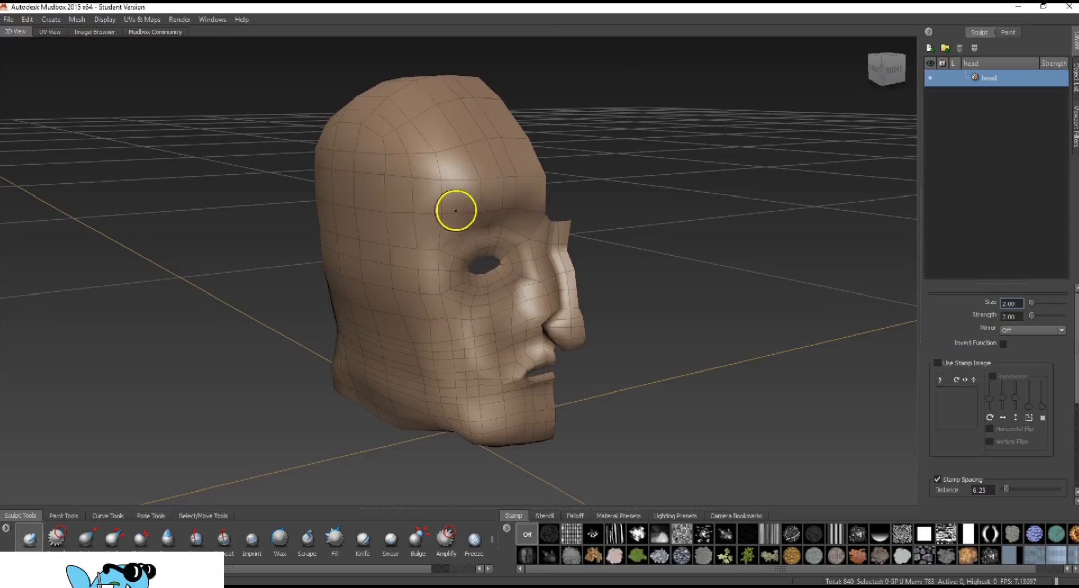
pyautogui.moveTo(1020, 315); pyautogui.dragTo(951, 310)
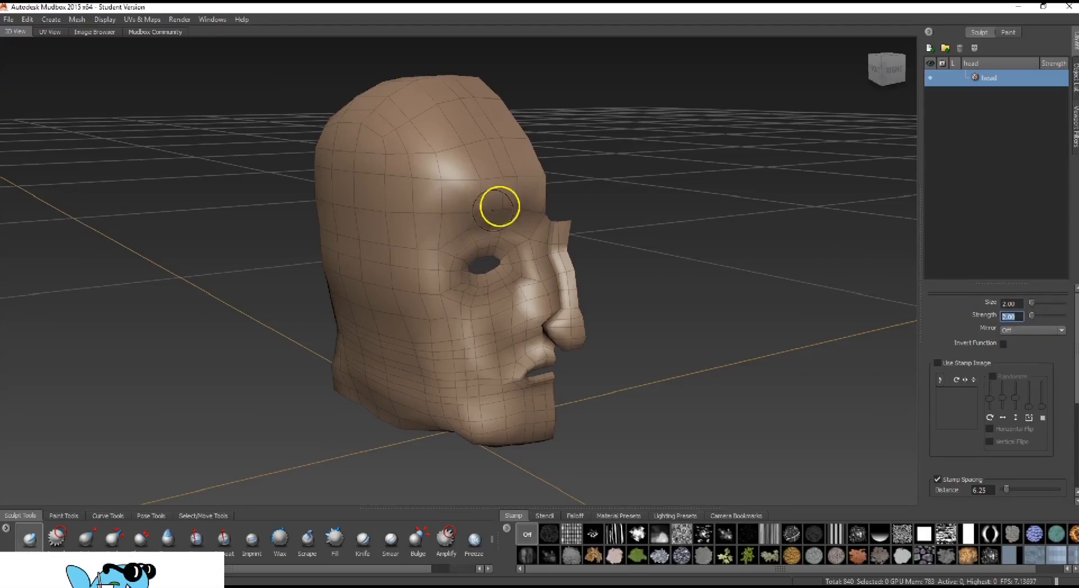
# Add two new subdivision levels to the head mesh
pyautogui.moveTo(663, 289)
pyautogui.keyDown('alt'); pyautogui.mouseDown()
pyautogui.moveTo(696, 277)
pyautogui.moveTo(681, 284)
pyautogui.mouseUp(); pyautogui.keyUp('alt')
pyautogui.moveTo(607, 278)
pyautogui.keyDown('alt'); pyautogui.mouseDown()
pyautogui.moveTo(658, 272)
pyautogui.moveTo(626, 248)
pyautogui.mouseUp(); pyautogui.keyUp('alt')
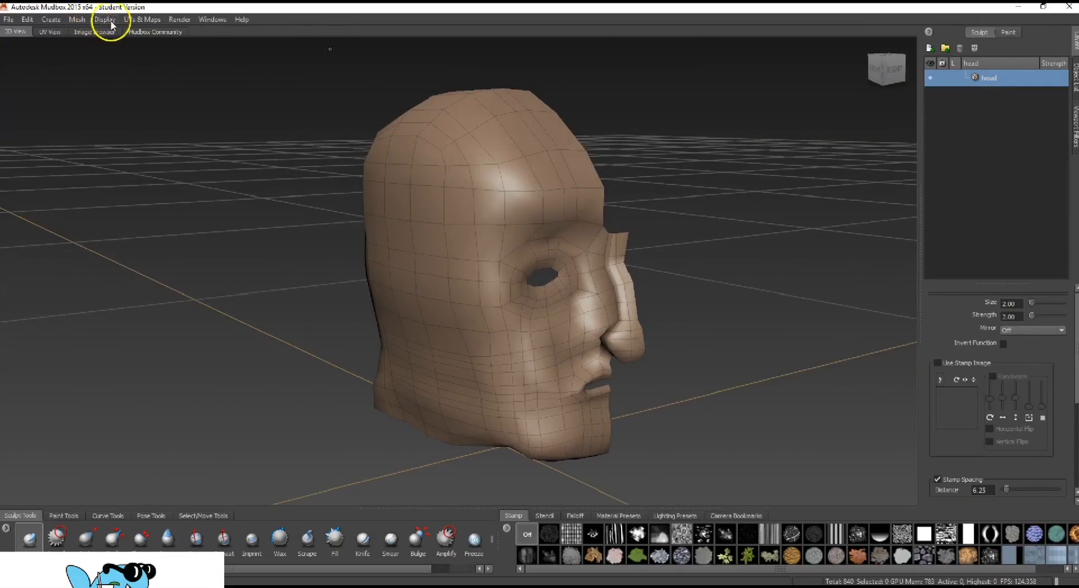
pyautogui.click(77, 20)
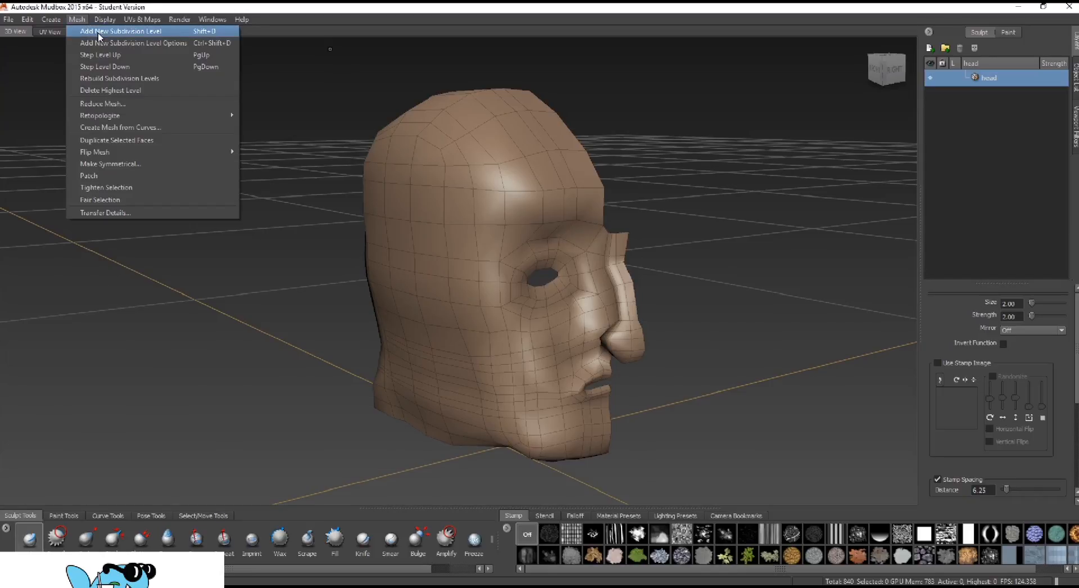
pyautogui.click(129, 31)
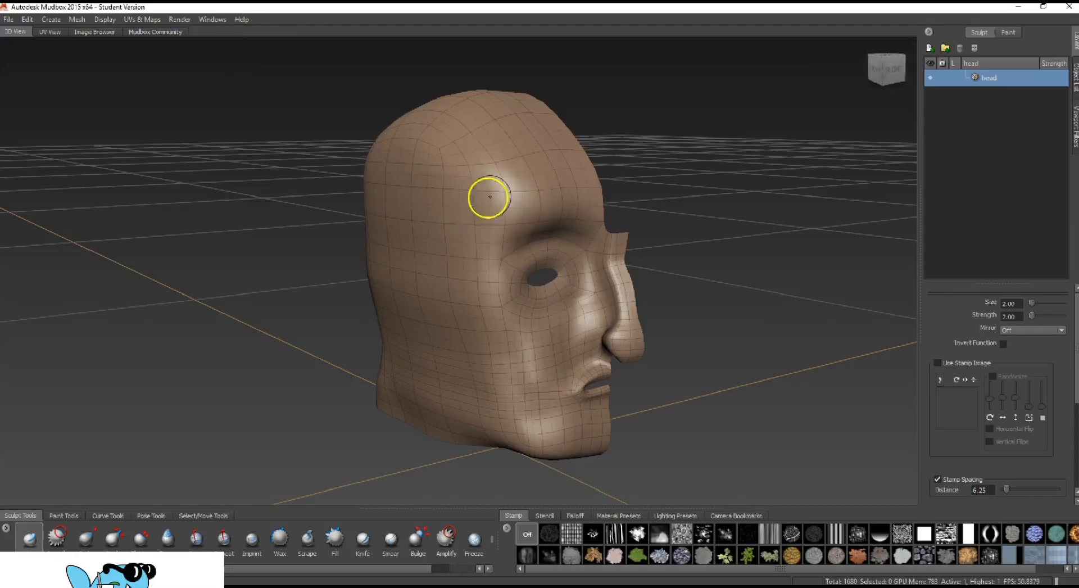
pyautogui.click(78, 20)
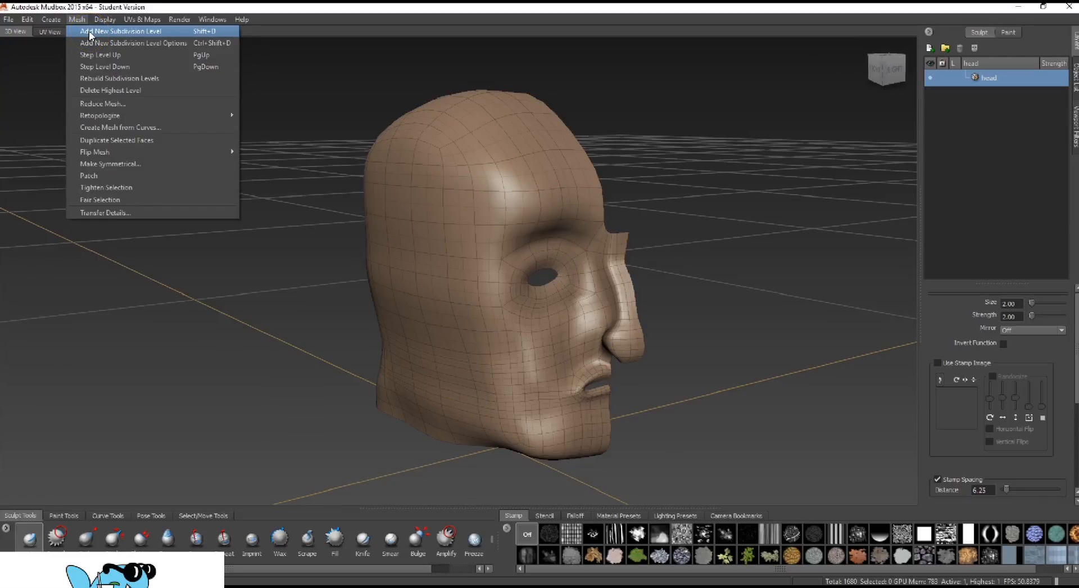
pyautogui.click(90, 35)
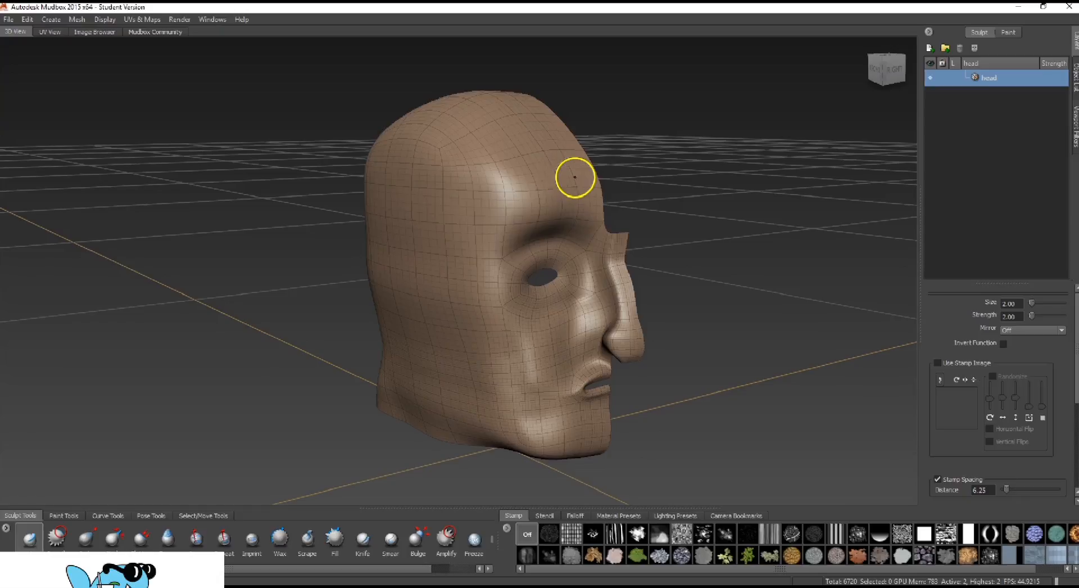
# Examine the subdivided head from several sides and compare it with the low-poly head in 3ds Max, returning to Mudbox
pyautogui.moveTo(721, 203)
pyautogui.keyDown('alt'); pyautogui.mouseDown()
pyautogui.moveTo(708, 222)
pyautogui.moveTo(698, 187)
pyautogui.mouseUp(); pyautogui.keyUp('alt')
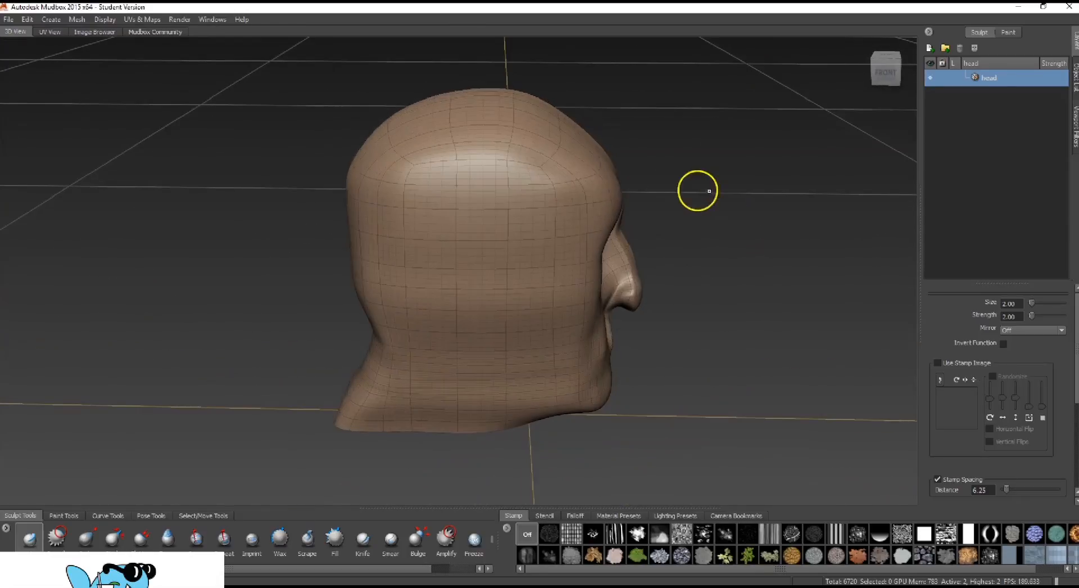
pyautogui.moveTo(593, 158)
pyautogui.keyDown('alt'); pyautogui.mouseDown()
pyautogui.moveTo(633, 171)
pyautogui.moveTo(539, 180)
pyautogui.moveTo(571, 180)
pyautogui.mouseUp(); pyautogui.keyUp('alt')
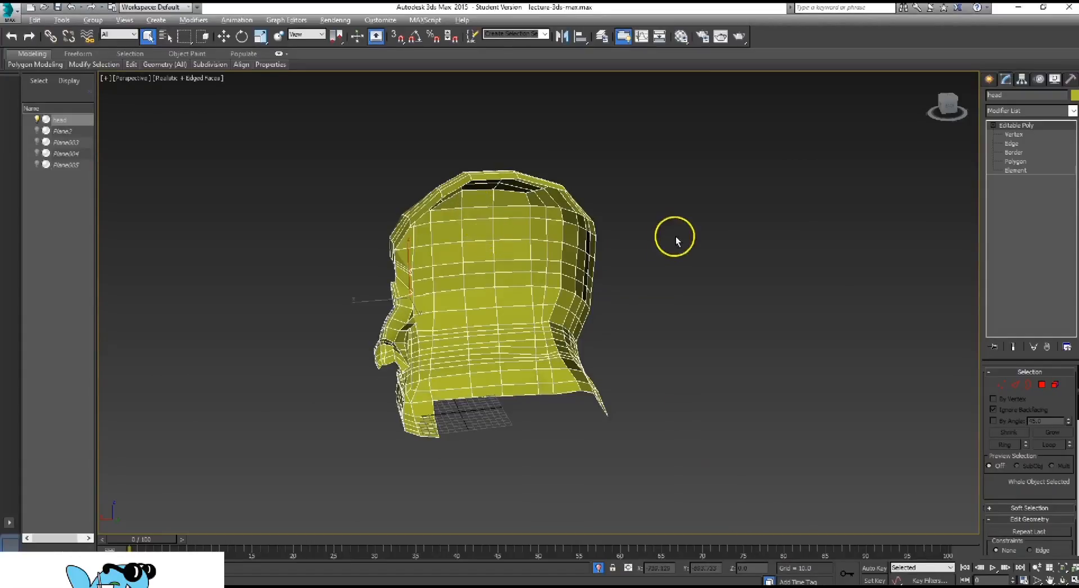
pyautogui.keyDown('alt'); pyautogui.moveTo(676, 241); pyautogui.dragTo(652, 245, button='middle'); pyautogui.keyUp('alt')
pyautogui.scroll(2, 651, 246)
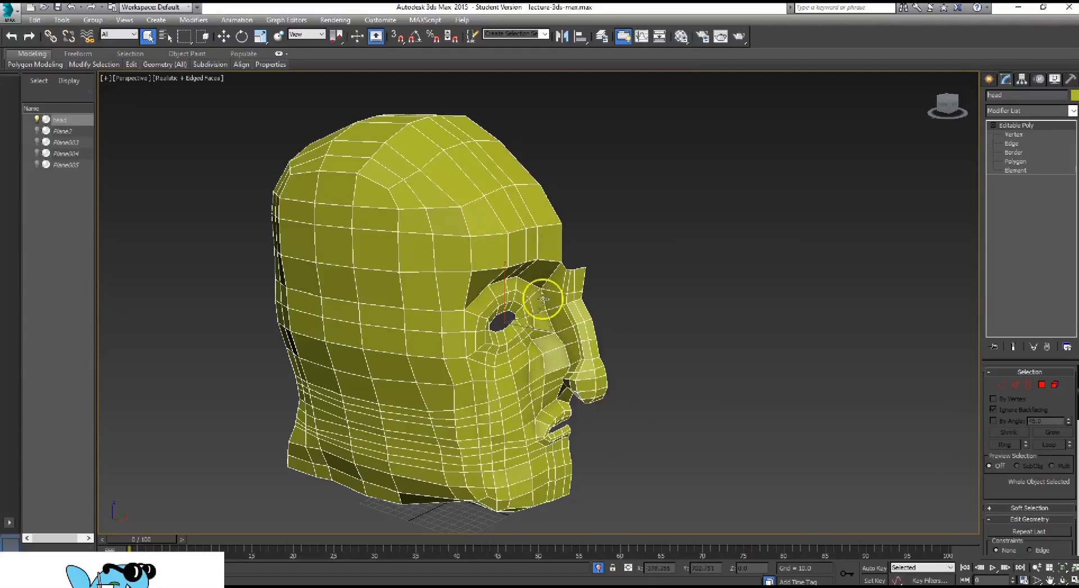
pyautogui.keyDown('alt'); pyautogui.moveTo(542, 299); pyautogui.dragTo(677, 307, button='middle'); pyautogui.keyUp('alt')
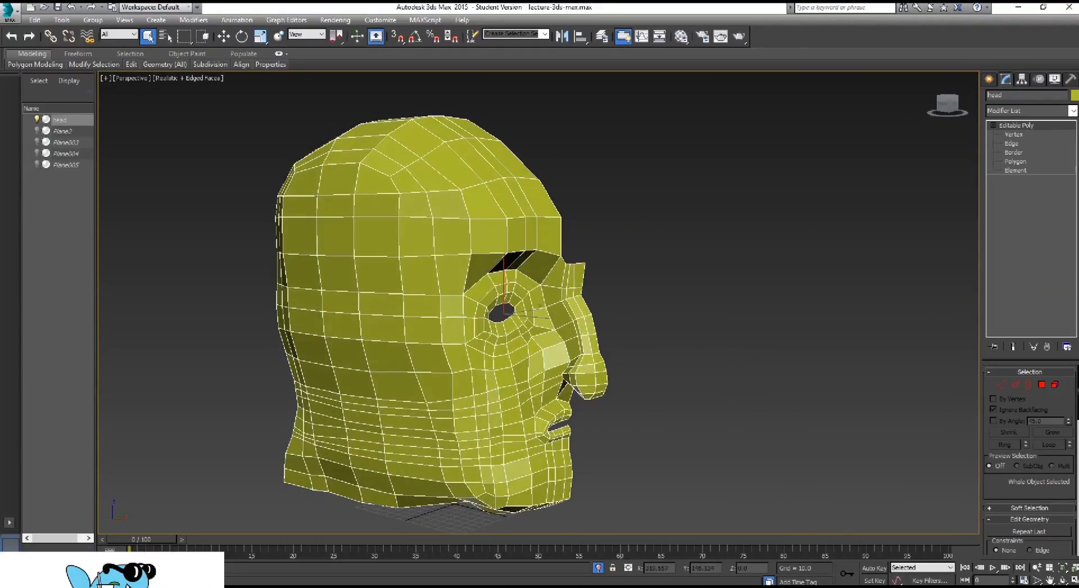
pyautogui.hotkey('alt', 'Tab')
pyautogui.keyDown('alt'); pyautogui.moveTo(714, 257); pyautogui.dragTo(643, 280); pyautogui.keyUp('alt')
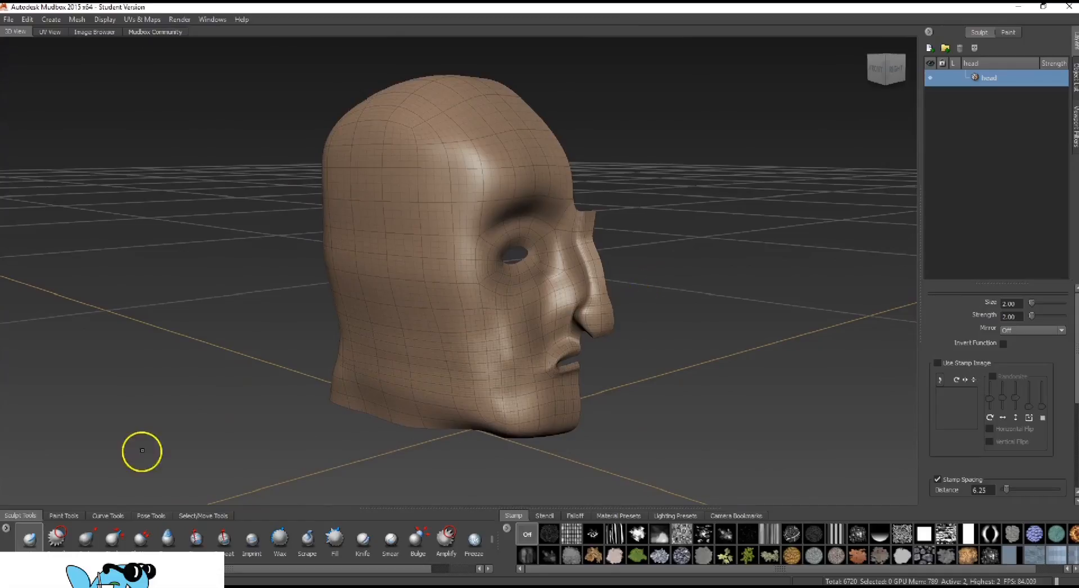
# Smooth the forehead, the side and the back of the head with the Smooth tool at brush size 10 and strength 100
pyautogui.click(57, 538)
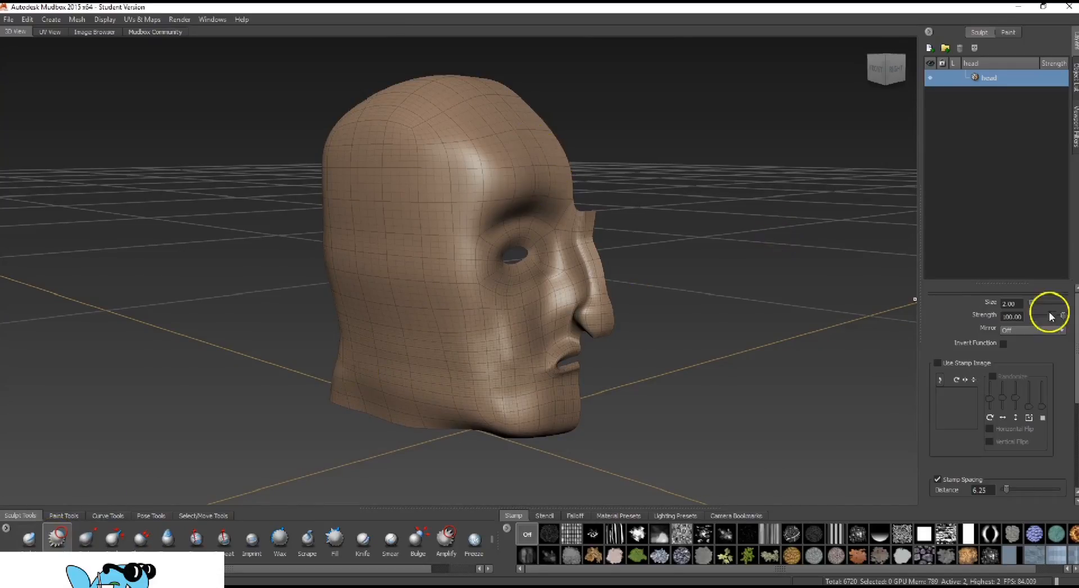
pyautogui.moveTo(1035, 303); pyautogui.dragTo(961, 304)
pyautogui.write('10')
pyautogui.press('Return')
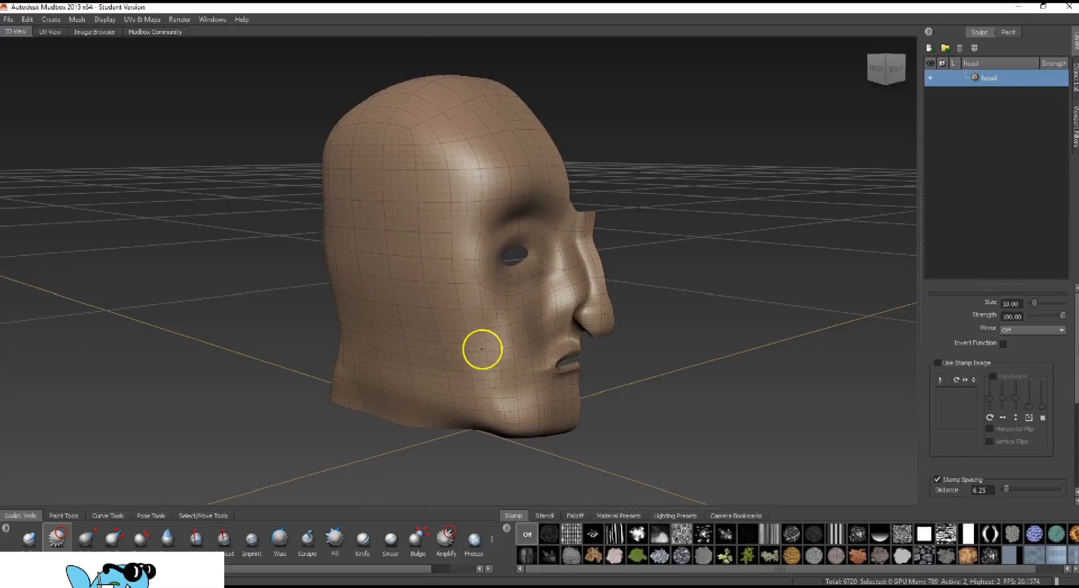
pyautogui.moveTo(278, 423)
pyautogui.keyDown('alt'); pyautogui.mouseDown()
pyautogui.moveTo(248, 386)
pyautogui.moveTo(417, 391)
pyautogui.moveTo(429, 265)
pyautogui.mouseUp(); pyautogui.keyUp('alt')
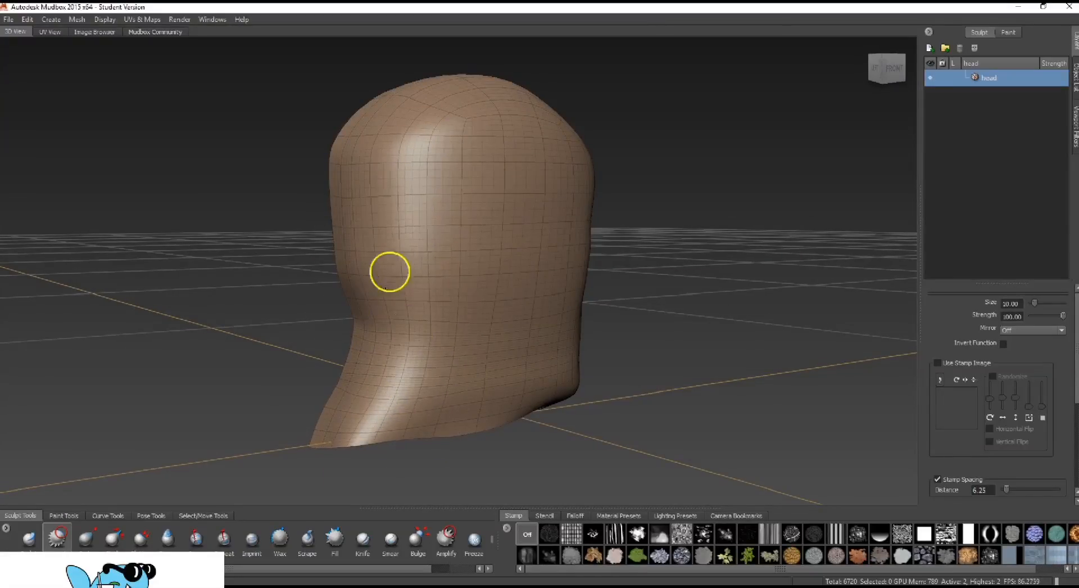
pyautogui.keyDown('alt'); pyautogui.moveTo(243, 200); pyautogui.dragTo(347, 198); pyautogui.keyUp('alt')
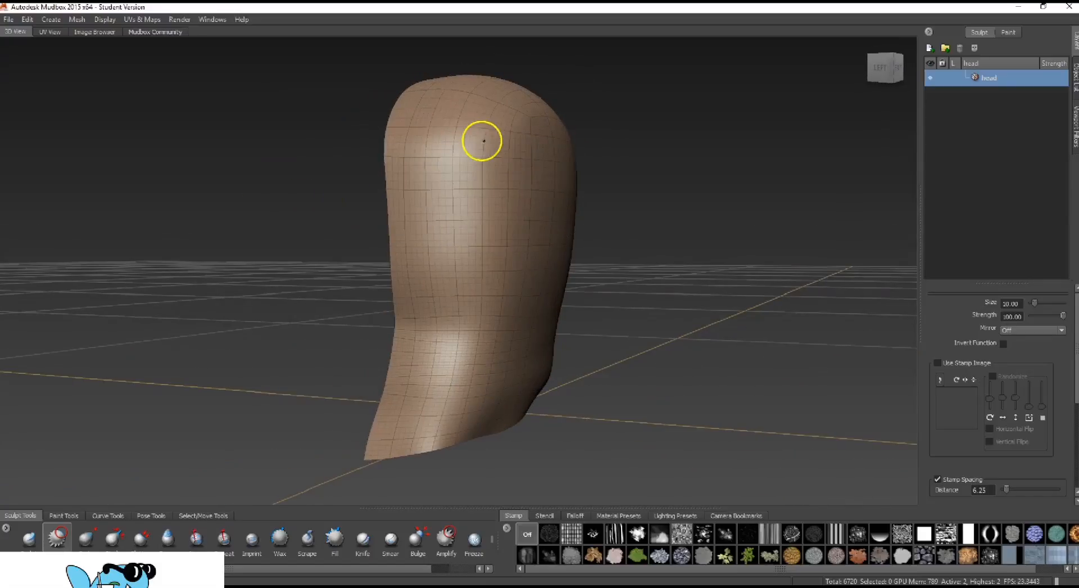
pyautogui.keyDown('alt'); pyautogui.moveTo(416, 152); pyautogui.dragTo(626, 228); pyautogui.keyUp('alt')
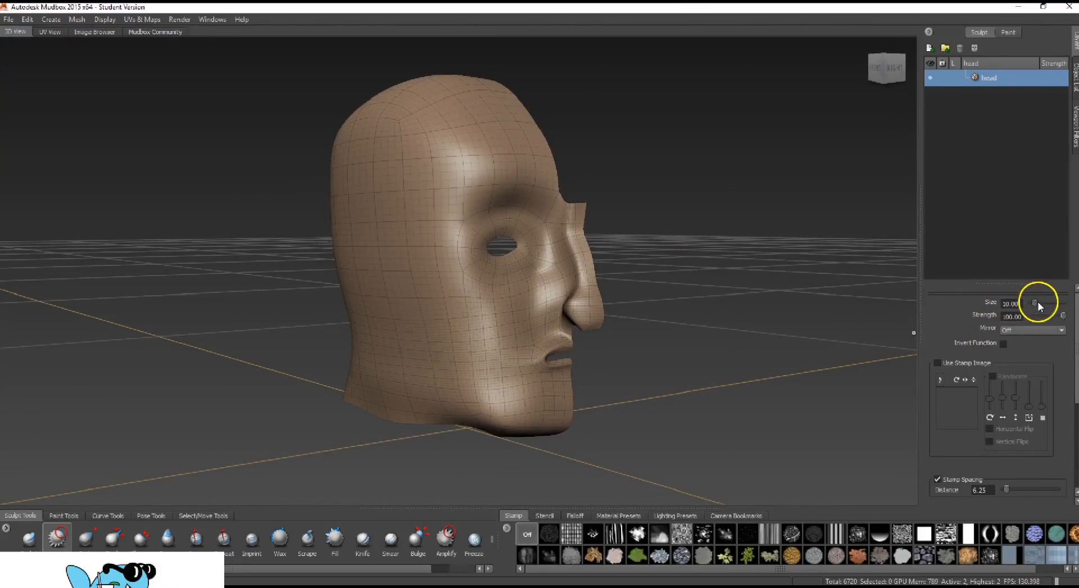
# Smooth the nose, mouth and jaw areas of the face with the Smooth tool at brush size 3.00
pyautogui.moveTo(1033, 303); pyautogui.dragTo(992, 298)
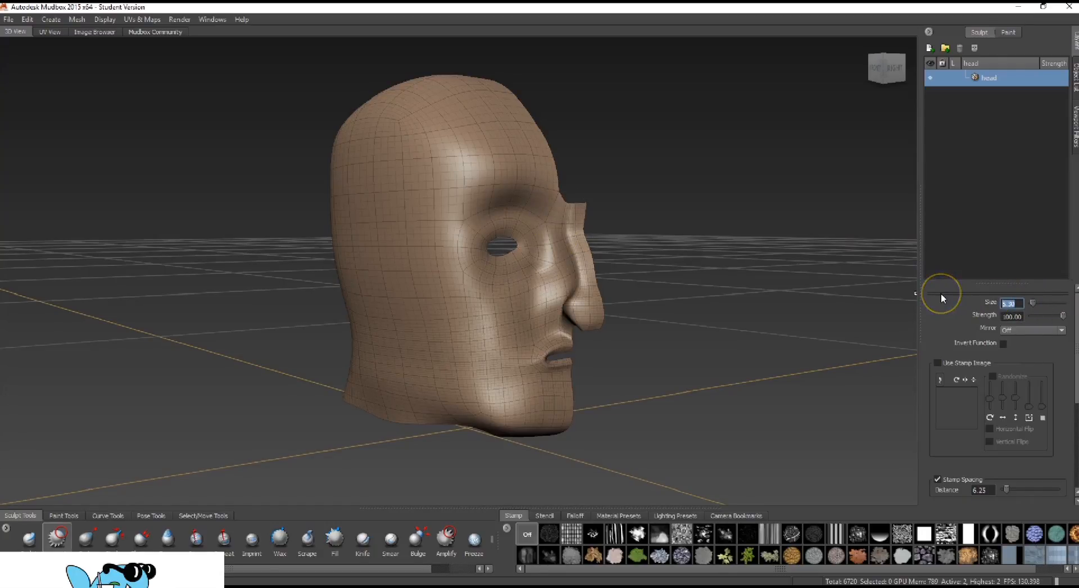
pyautogui.write('3.00')
pyautogui.moveTo(564, 219)
pyautogui.mouseDown()
pyautogui.moveTo(578, 287)
pyautogui.moveTo(566, 221)
pyautogui.moveTo(568, 292)
pyautogui.moveTo(587, 327)
pyautogui.moveTo(571, 323)
pyautogui.moveTo(585, 306)
pyautogui.moveTo(551, 307)
pyautogui.moveTo(555, 242)
pyautogui.moveTo(568, 260)
pyautogui.moveTo(534, 195)
pyautogui.moveTo(474, 201)
pyautogui.moveTo(573, 367)
pyautogui.moveTo(556, 320)
pyautogui.moveTo(518, 378)
pyautogui.moveTo(532, 374)
pyautogui.moveTo(549, 393)
pyautogui.moveTo(505, 423)
pyautogui.moveTo(556, 431)
pyautogui.mouseUp()
pyautogui.moveTo(486, 414)
pyautogui.mouseDown()
pyautogui.moveTo(524, 426)
pyautogui.moveTo(484, 390)
pyautogui.moveTo(482, 356)
pyautogui.moveTo(476, 388)
pyautogui.mouseUp()
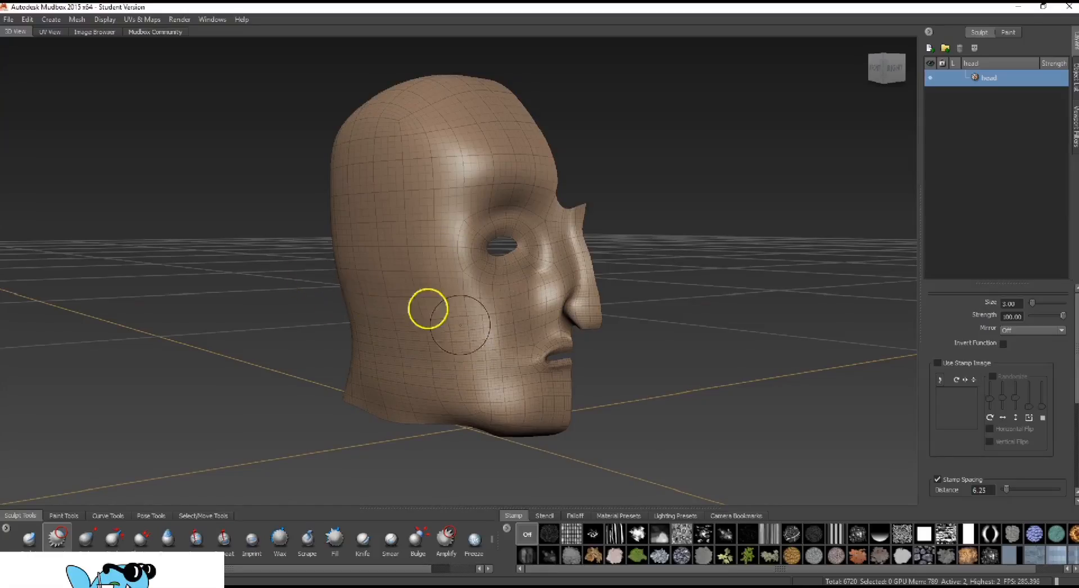
pyautogui.keyDown('alt'); pyautogui.moveTo(235, 358); pyautogui.dragTo(465, 212); pyautogui.keyUp('alt')
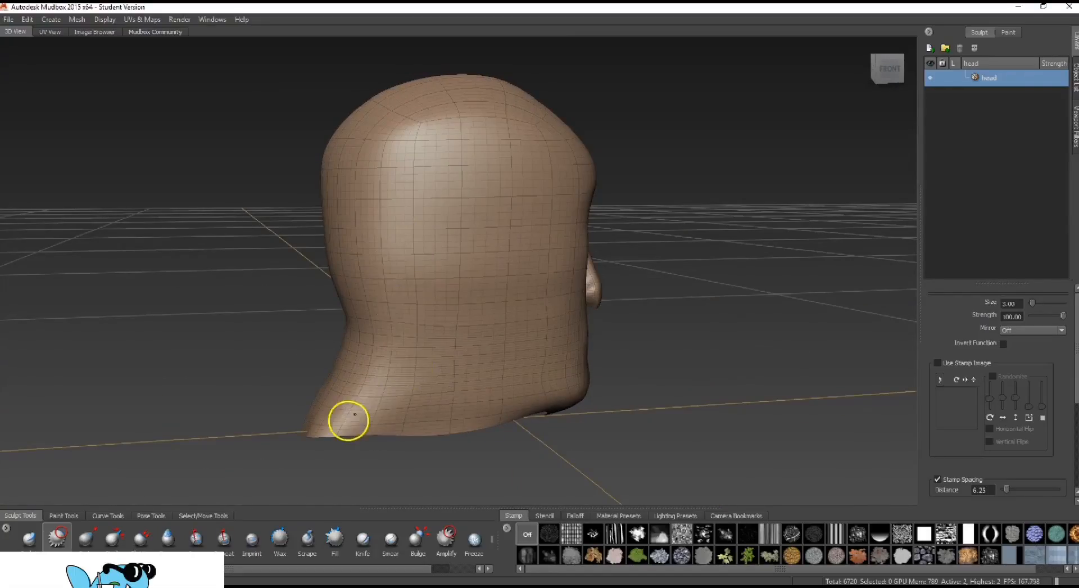
pyautogui.keyDown('alt'); pyautogui.moveTo(657, 280); pyautogui.dragTo(470, 380); pyautogui.keyUp('alt')
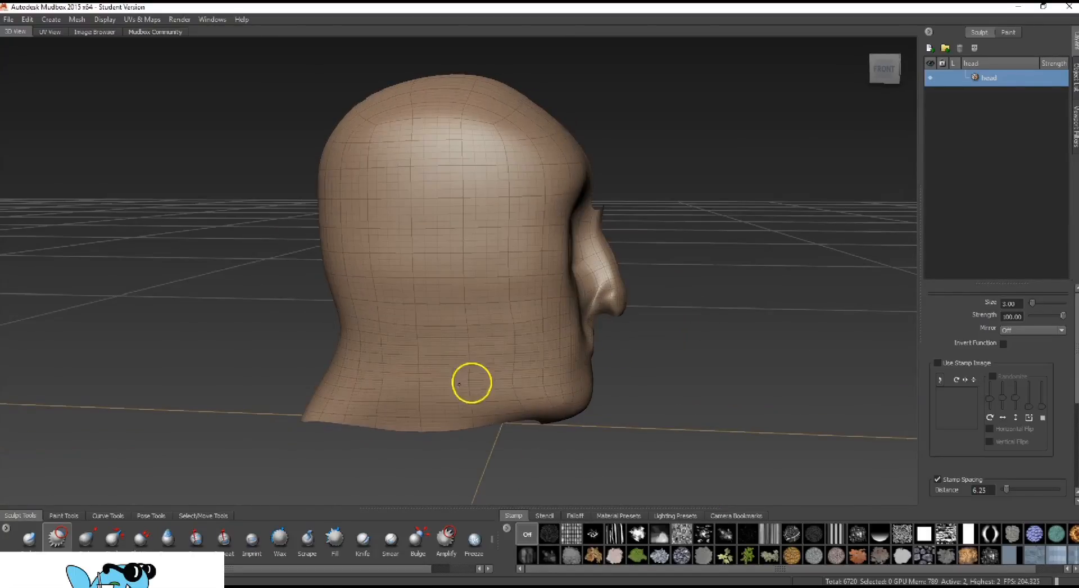
pyautogui.keyDown('alt'); pyautogui.moveTo(608, 250); pyautogui.dragTo(496, 248); pyautogui.keyUp('alt')
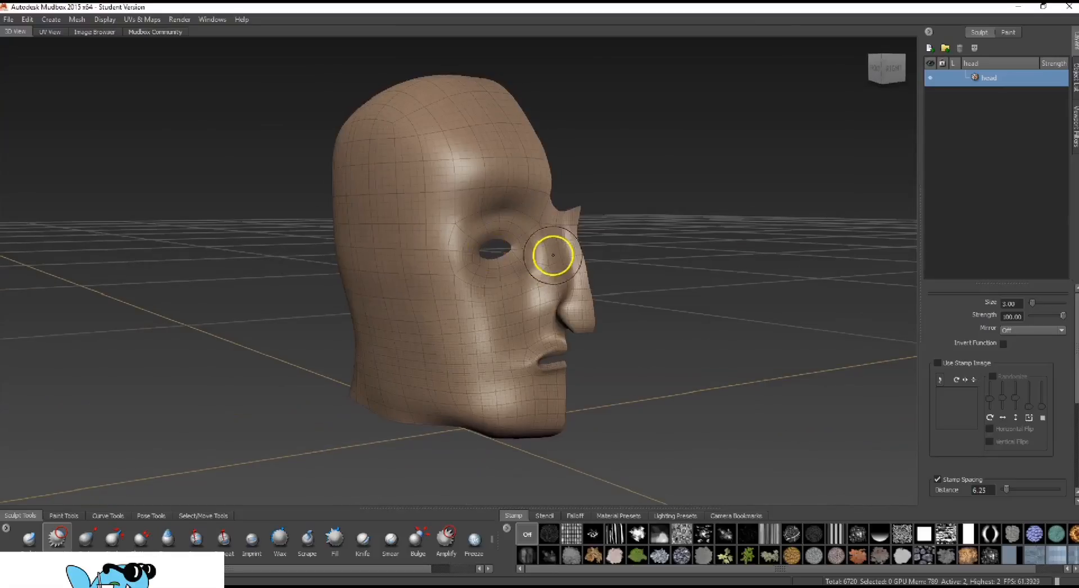
pyautogui.keyDown('alt'); pyautogui.moveTo(622, 154); pyautogui.dragTo(568, 174); pyautogui.keyUp('alt')
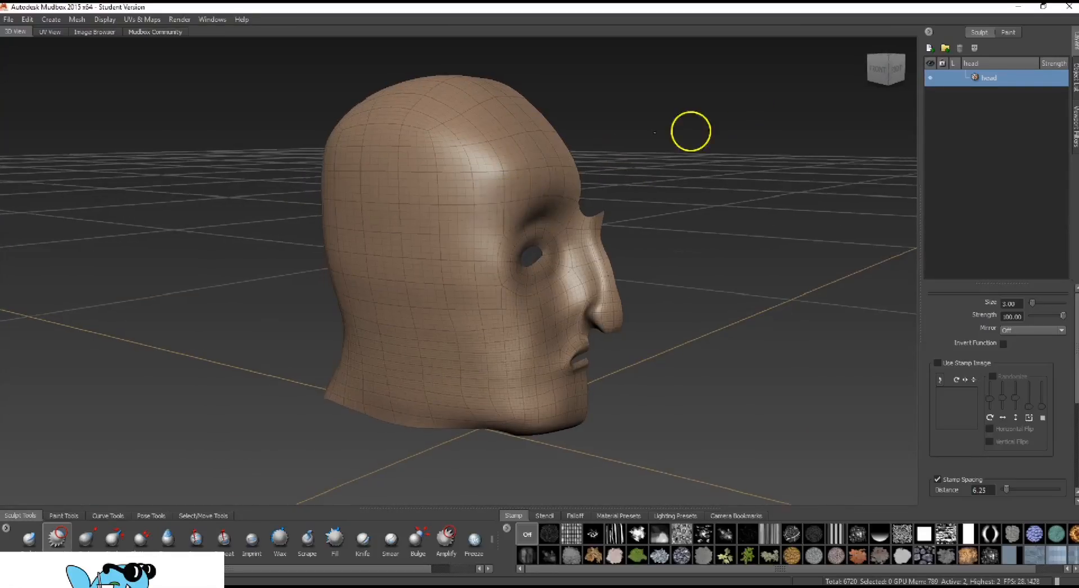
pyautogui.keyDown('alt'); pyautogui.moveTo(691, 130); pyautogui.dragTo(672, 163); pyautogui.keyUp('alt')
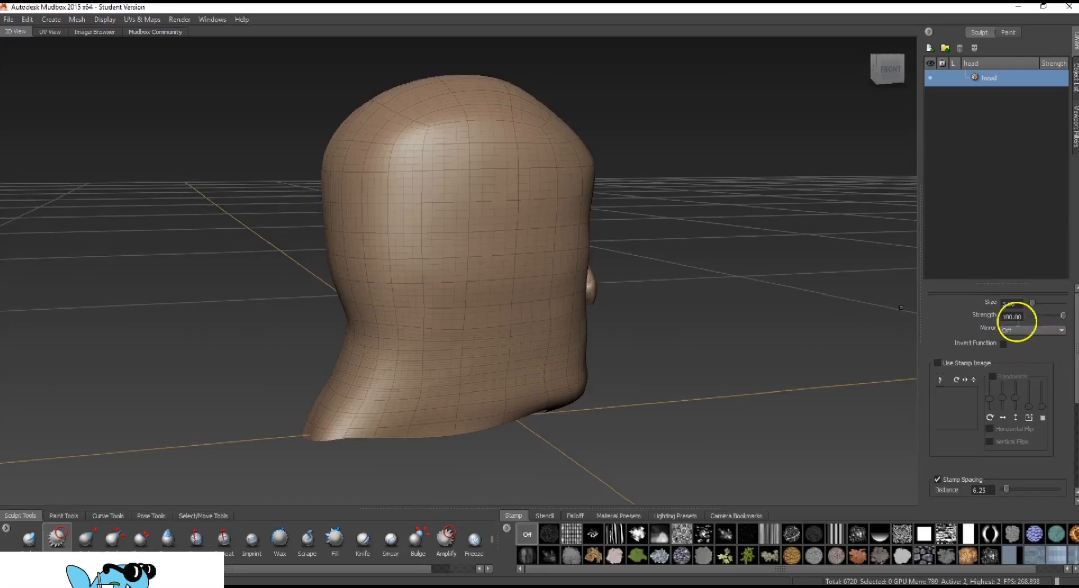
# Raise a brow ridge above the eye with the Sculpt tool at size 3.00 and strength 2.00
pyautogui.click(27, 541)
pyautogui.moveTo(797, 167)
pyautogui.keyDown('alt'); pyautogui.mouseDown()
pyautogui.moveTo(682, 144)
pyautogui.moveTo(570, 157)
pyautogui.mouseUp(); pyautogui.keyUp('alt')
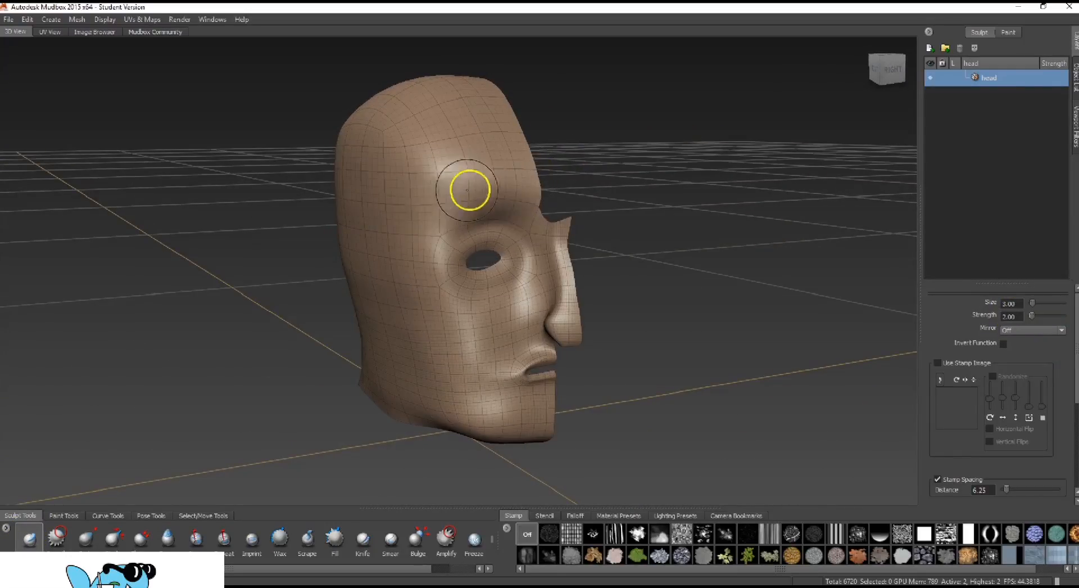
pyautogui.keyDown('alt'); pyautogui.moveTo(667, 198); pyautogui.dragTo(684, 186); pyautogui.keyUp('alt')
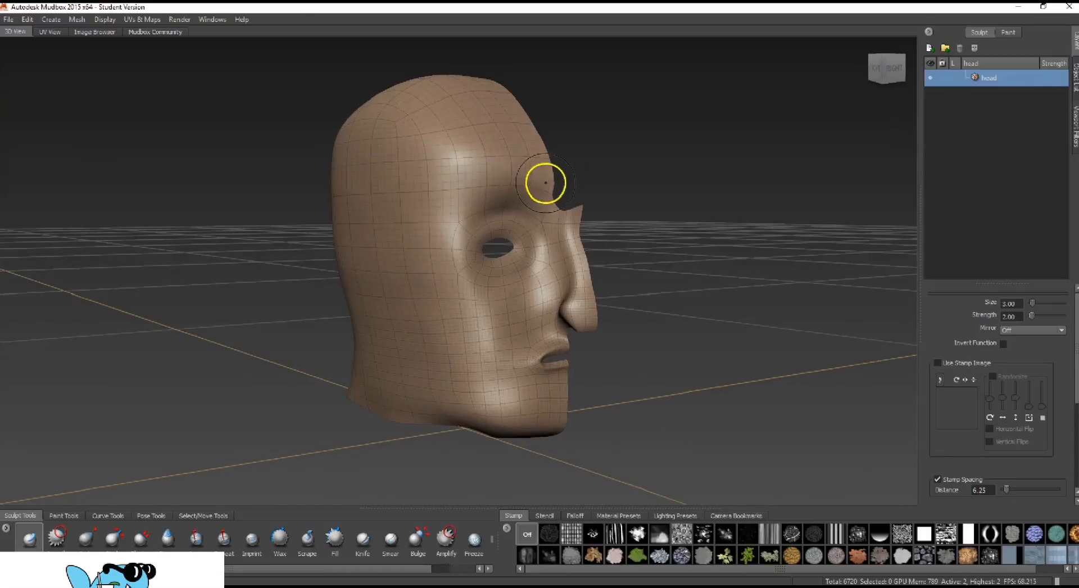
pyautogui.moveTo(545, 183)
pyautogui.mouseDown()
pyautogui.moveTo(520, 173)
pyautogui.moveTo(479, 186)
pyautogui.moveTo(449, 220)
pyautogui.mouseUp()
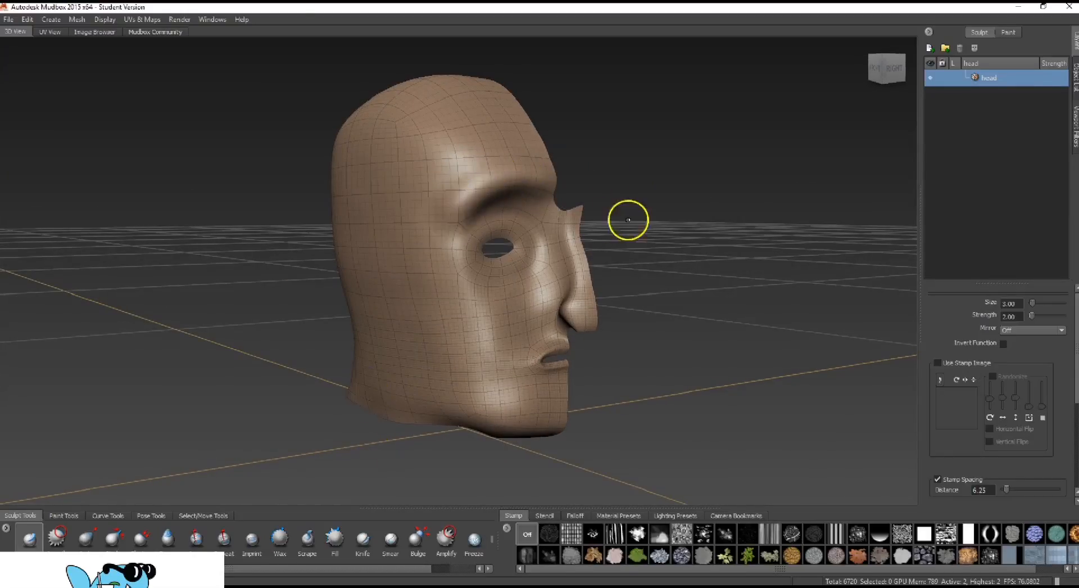
# Set the Sculpt brush's strength to 1.00, build up the brow ridge further and smooth the forehead above it
pyautogui.keyDown('alt'); pyautogui.moveTo(628, 220); pyautogui.dragTo(650, 183); pyautogui.keyUp('alt')
pyautogui.moveTo(1020, 316); pyautogui.dragTo(986, 317)
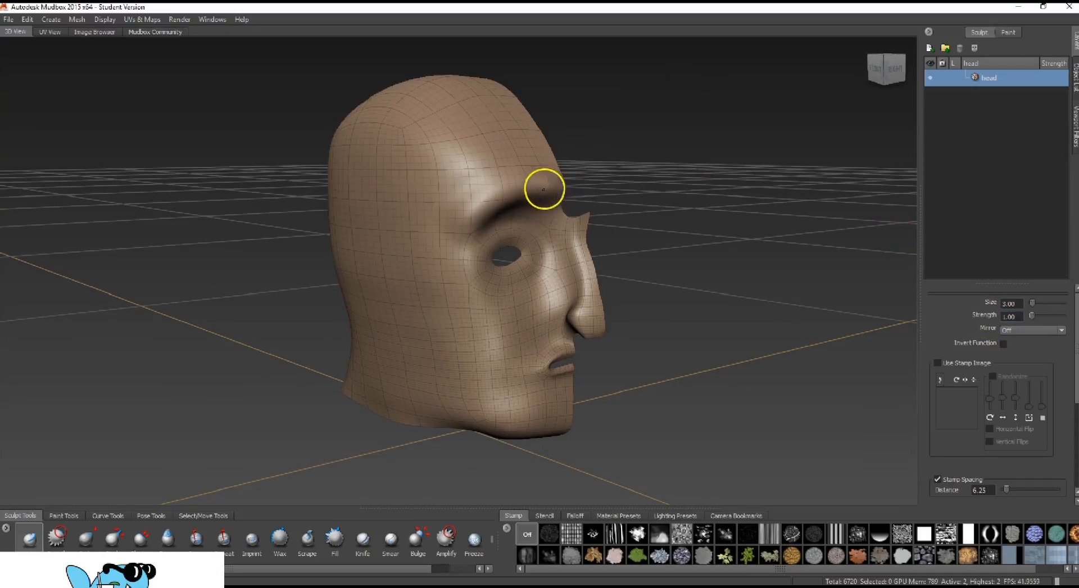
pyautogui.moveTo(444, 255)
pyautogui.keyDown('alt'); pyautogui.mouseDown()
pyautogui.moveTo(641, 177)
pyautogui.moveTo(735, 173)
pyautogui.moveTo(680, 205)
pyautogui.moveTo(549, 186)
pyautogui.moveTo(590, 161)
pyautogui.mouseUp(); pyautogui.keyUp('alt')
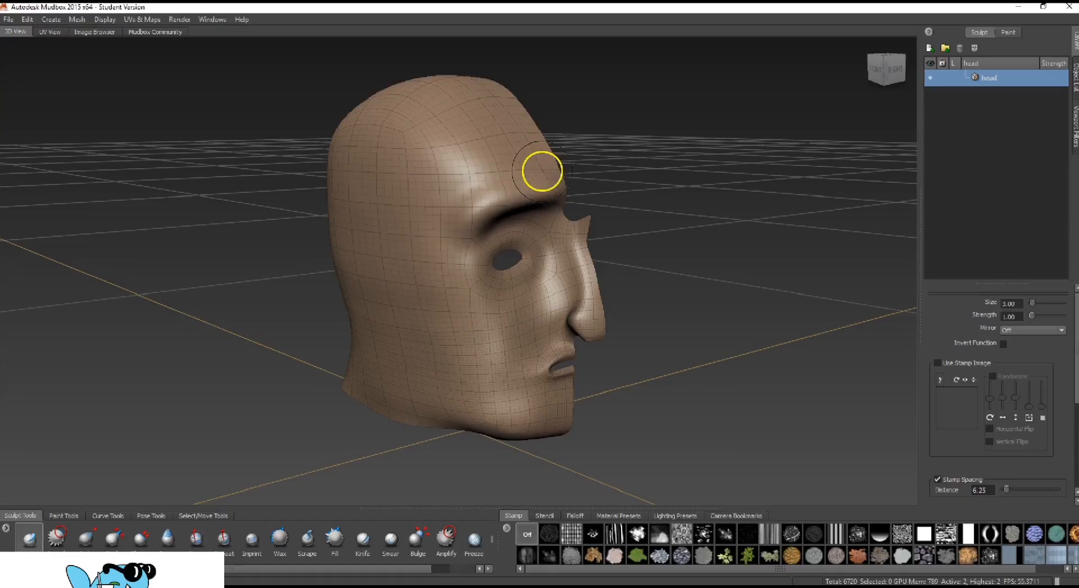
pyautogui.keyDown('shift'); pyautogui.moveTo(544, 173); pyautogui.dragTo(465, 212); pyautogui.keyUp('shift')
pyautogui.keyDown('shift'); pyautogui.moveTo(499, 163); pyautogui.dragTo(451, 187); pyautogui.keyUp('shift')
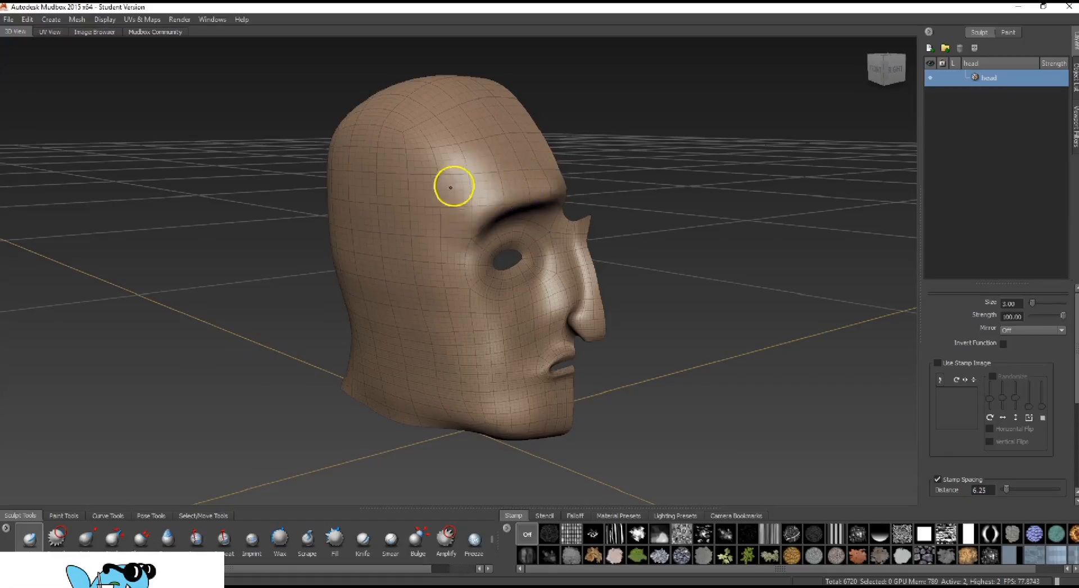
# Set the Sculpt brush's size to 1.00 and sculpt raised eyelid folds around the eye opening
pyautogui.keyDown('alt'); pyautogui.moveTo(629, 192); pyautogui.dragTo(499, 269); pyautogui.keyUp('alt')
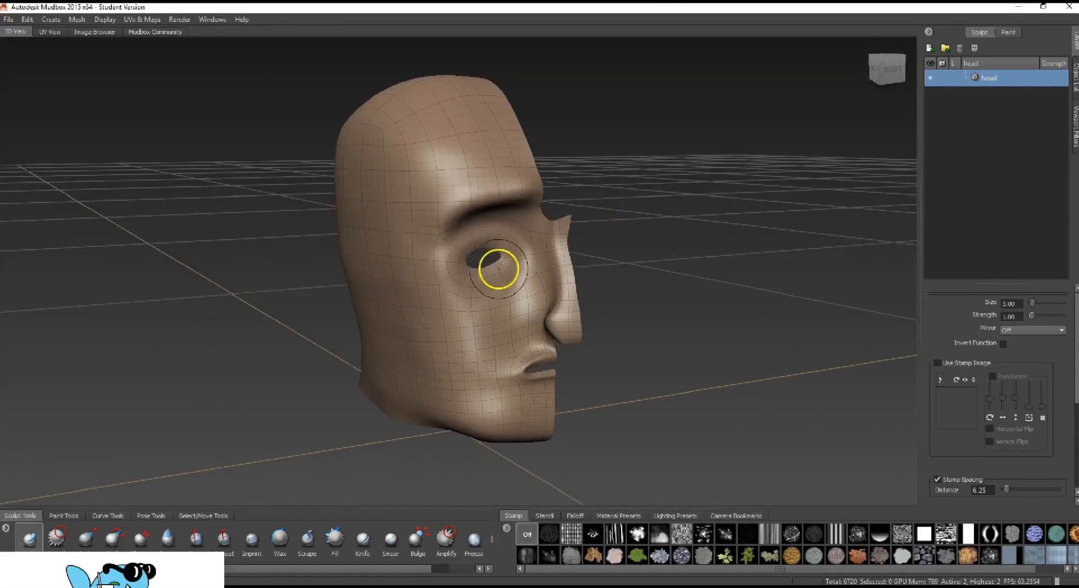
pyautogui.doubleClick(1011, 304)
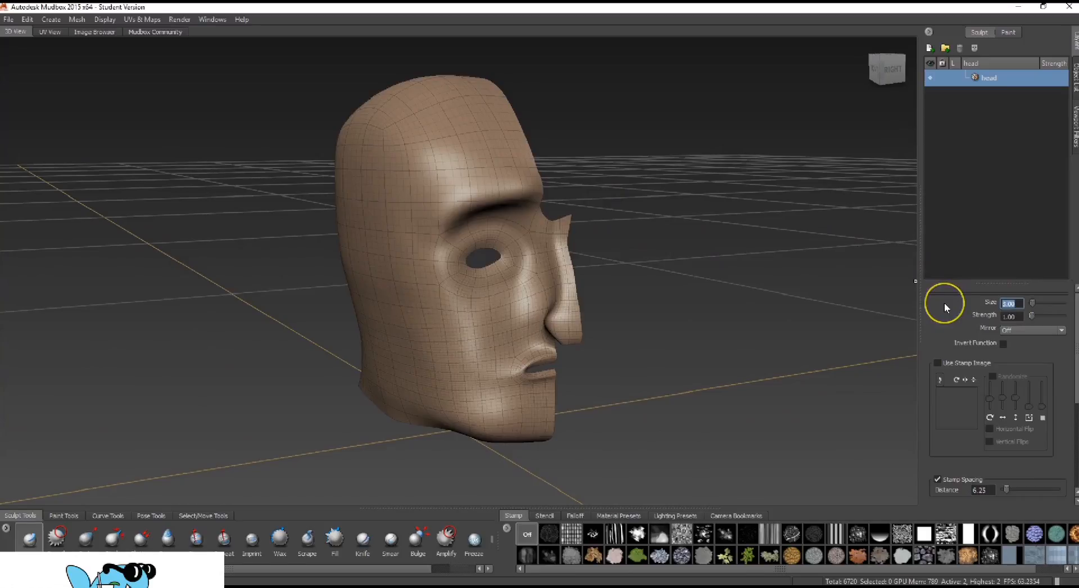
pyautogui.write('1.00')
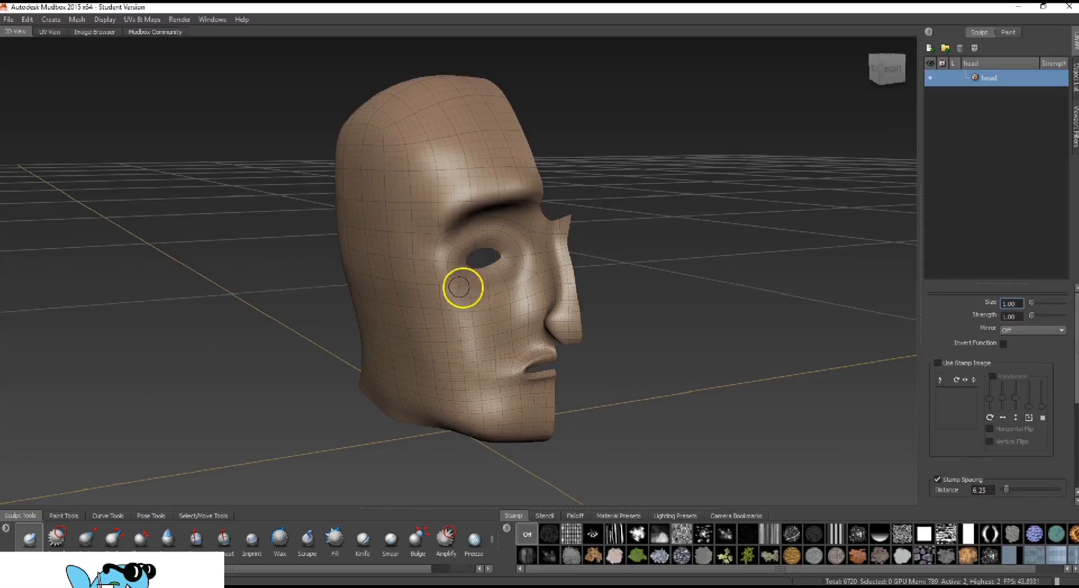
pyautogui.moveTo(446, 279)
pyautogui.mouseDown()
pyautogui.moveTo(498, 284)
pyautogui.moveTo(517, 269)
pyautogui.moveTo(515, 231)
pyautogui.moveTo(491, 229)
pyautogui.moveTo(451, 255)
pyautogui.mouseUp()
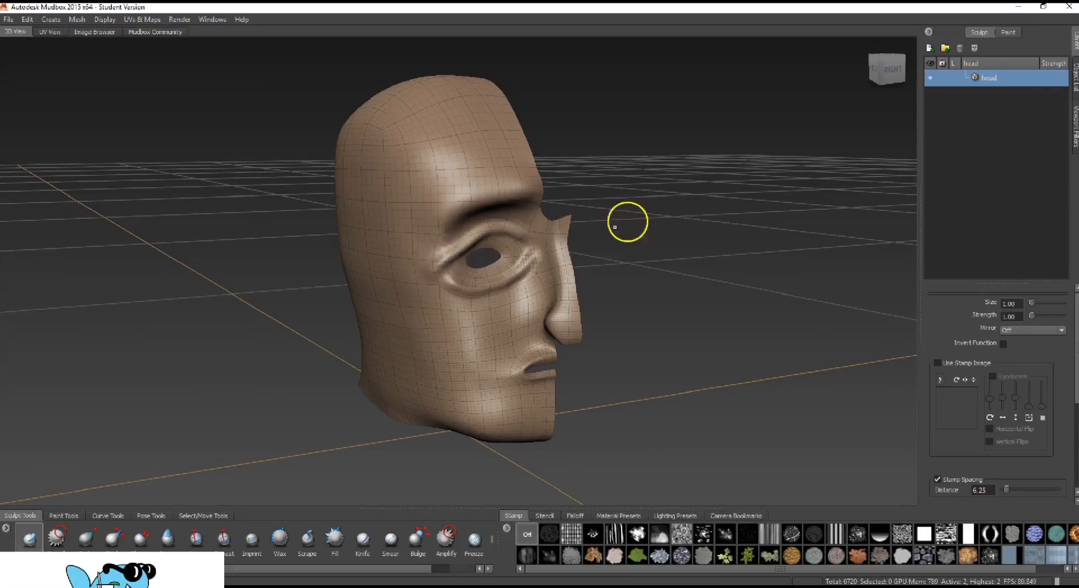
# Smooth the eyelid folds and build up the inner corner of the eye
pyautogui.keyDown('alt'); pyautogui.moveTo(629, 221); pyautogui.dragTo(537, 256); pyautogui.keyUp('alt')
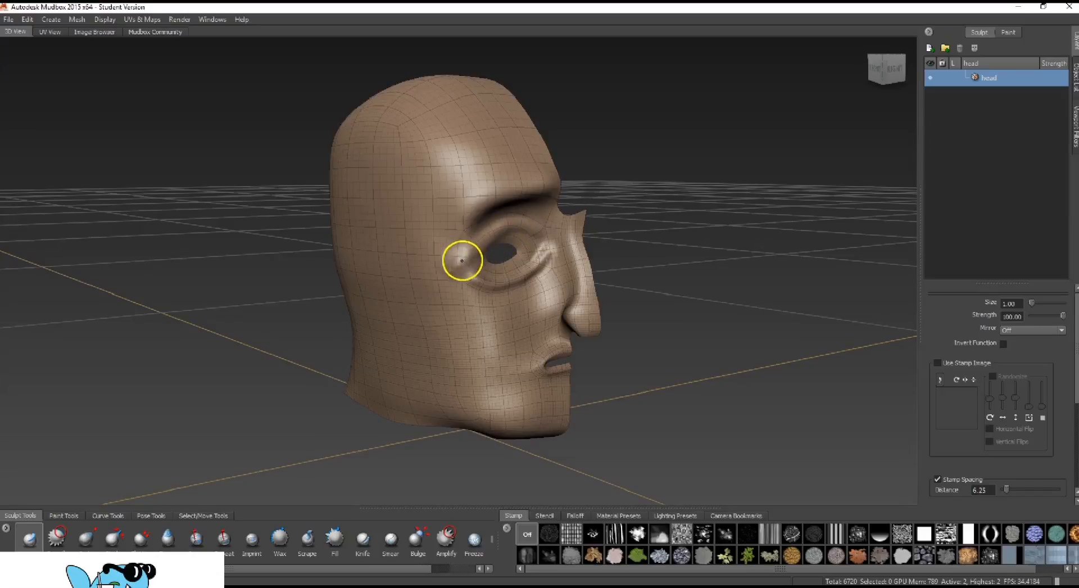
pyautogui.keyDown('shift'); pyautogui.moveTo(487, 281); pyautogui.dragTo(503, 285); pyautogui.keyUp('shift')
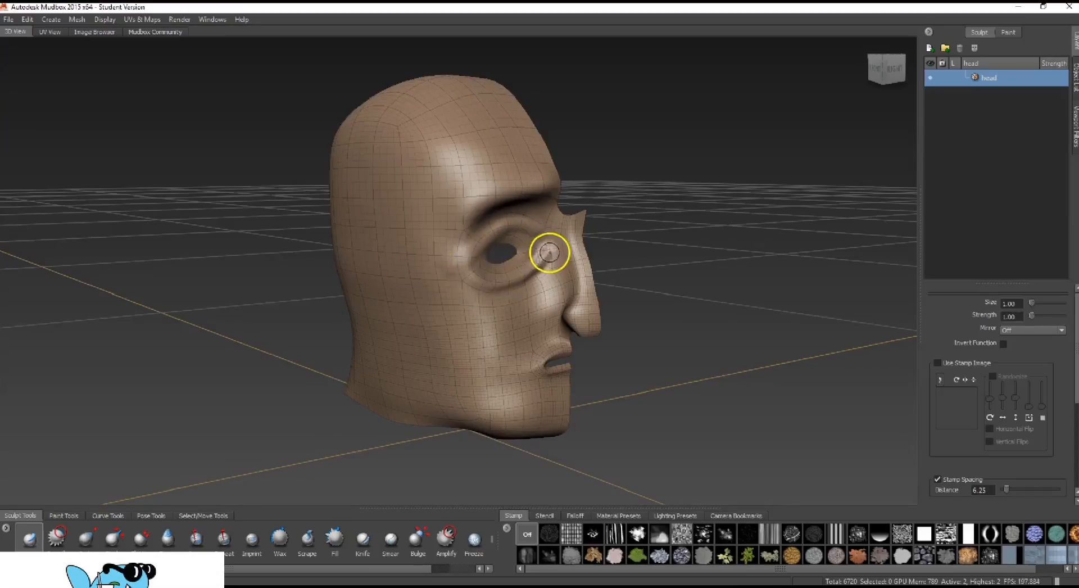
pyautogui.moveTo(537, 248)
pyautogui.keyDown('shift'); pyautogui.mouseDown()
pyautogui.moveTo(568, 274)
pyautogui.moveTo(526, 286)
pyautogui.moveTo(568, 245)
pyautogui.mouseUp(); pyautogui.keyUp('shift')
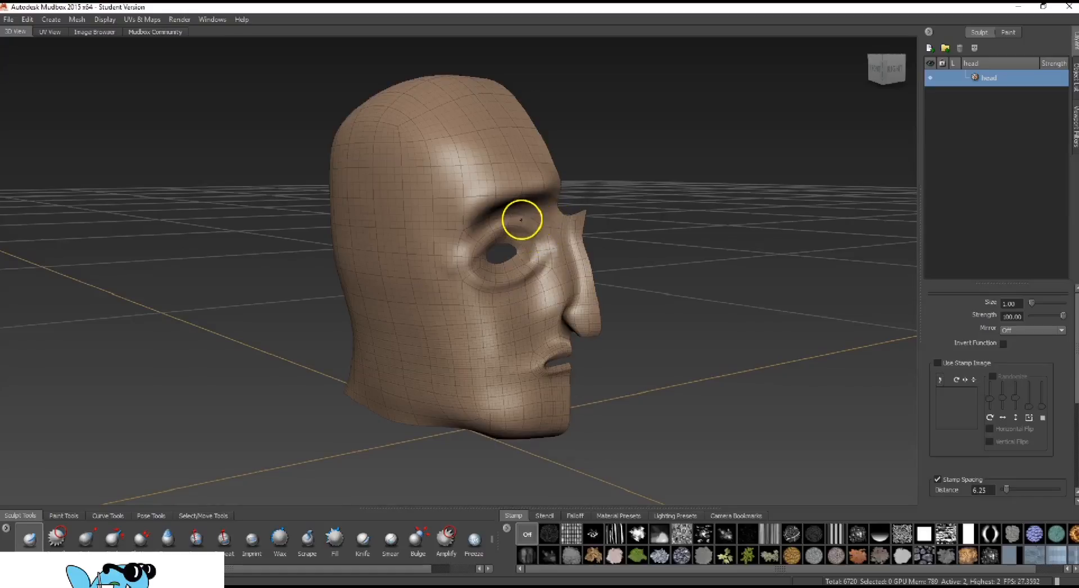
pyautogui.keyDown('alt'); pyautogui.moveTo(750, 179); pyautogui.dragTo(523, 232); pyautogui.keyUp('alt')
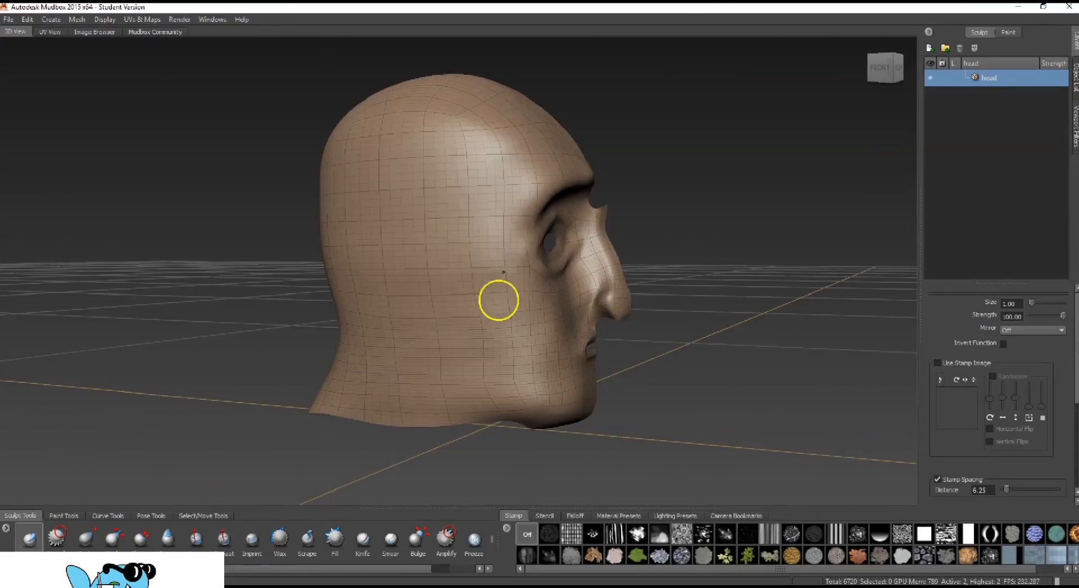
# Sculpt fuller upper and lower lips and the mouth corner at size 1.00 and strength 1.00, smoothing the lip edges
pyautogui.keyDown('alt'); pyautogui.moveTo(725, 171); pyautogui.dragTo(717, 248); pyautogui.keyUp('alt')
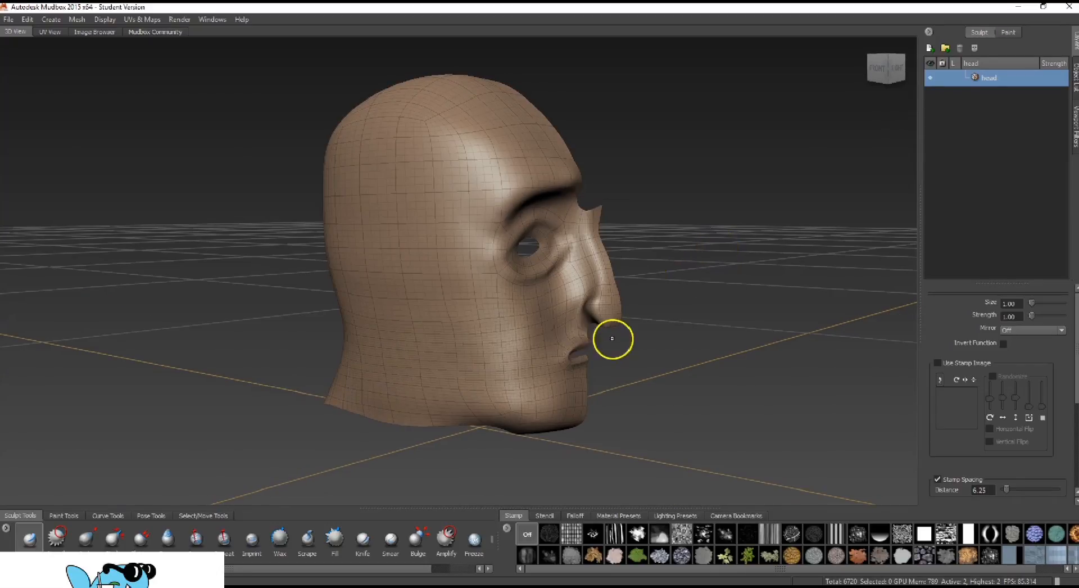
pyautogui.keyDown('alt'); pyautogui.moveTo(614, 345); pyautogui.dragTo(710, 422, button='right'); pyautogui.keyUp('alt')
pyautogui.keyDown('alt'); pyautogui.moveTo(710, 422); pyautogui.dragTo(667, 423); pyautogui.keyUp('alt')
pyautogui.keyDown('alt'); pyautogui.moveTo(667, 424); pyautogui.dragTo(665, 342, button='middle'); pyautogui.keyUp('alt')
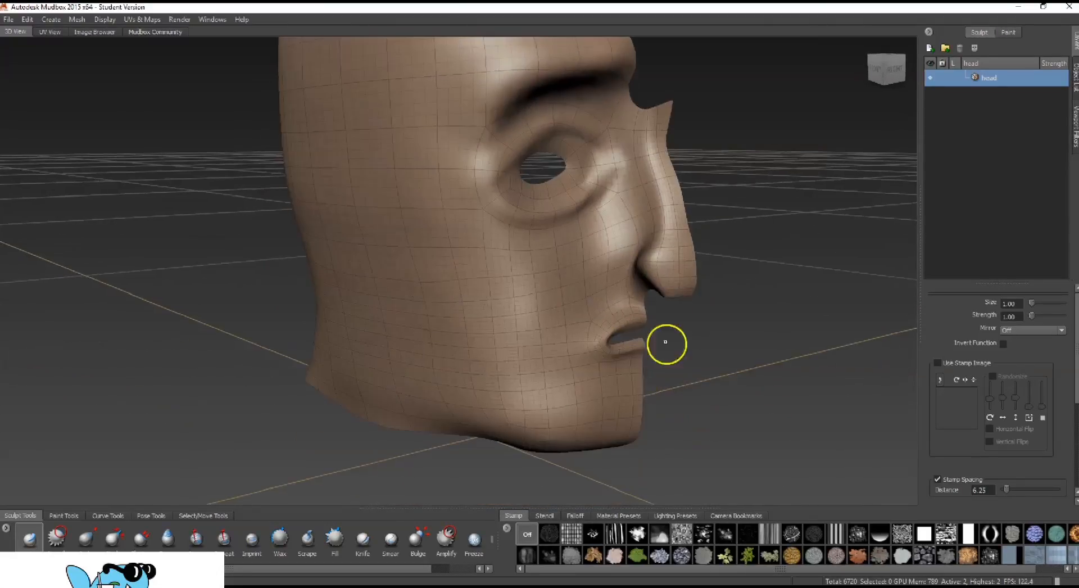
pyautogui.moveTo(665, 342)
pyautogui.keyDown('alt'); pyautogui.mouseDown()
pyautogui.moveTo(642, 306)
pyautogui.moveTo(614, 313)
pyautogui.mouseUp(); pyautogui.keyUp('alt')
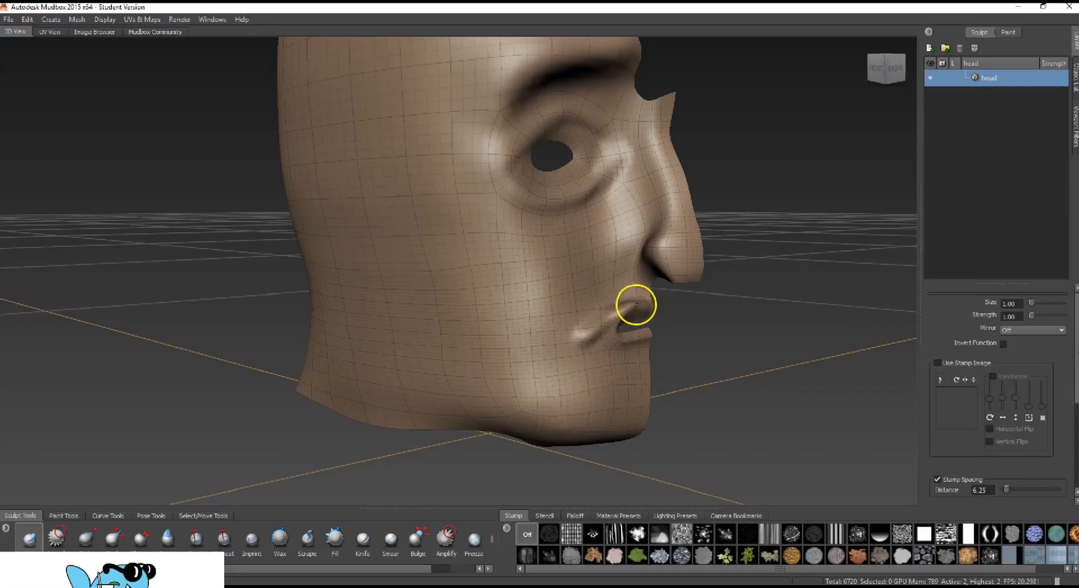
pyautogui.moveTo(655, 292)
pyautogui.keyDown('alt'); pyautogui.mouseDown()
pyautogui.moveTo(569, 299)
pyautogui.moveTo(651, 309)
pyautogui.mouseUp(); pyautogui.keyUp('alt')
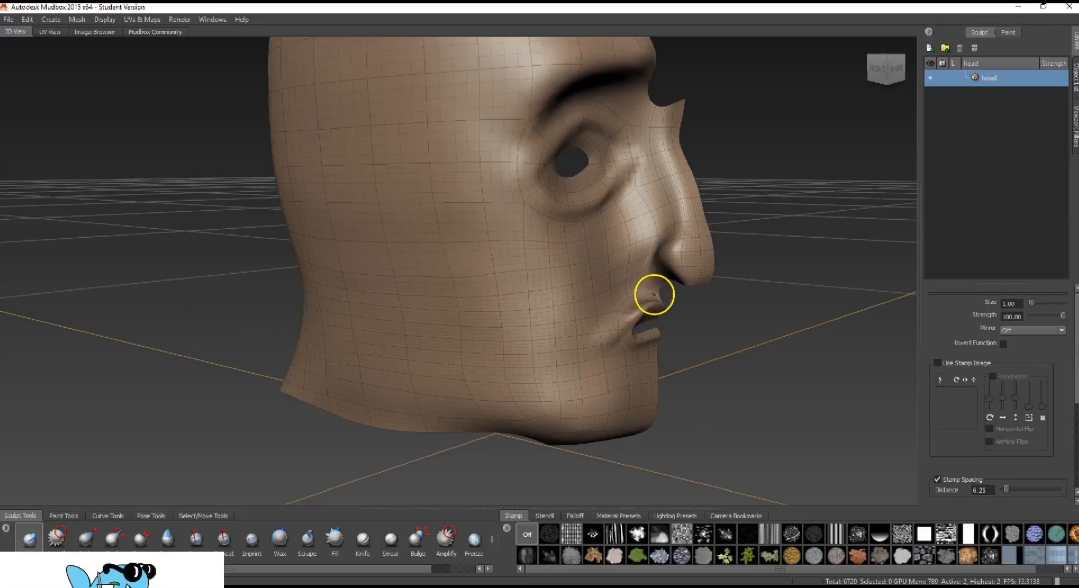
pyautogui.moveTo(715, 356)
pyautogui.keyDown('alt'); pyautogui.mouseDown()
pyautogui.moveTo(588, 366)
pyautogui.moveTo(617, 365)
pyautogui.moveTo(653, 330)
pyautogui.moveTo(604, 375)
pyautogui.mouseUp(); pyautogui.keyUp('alt')
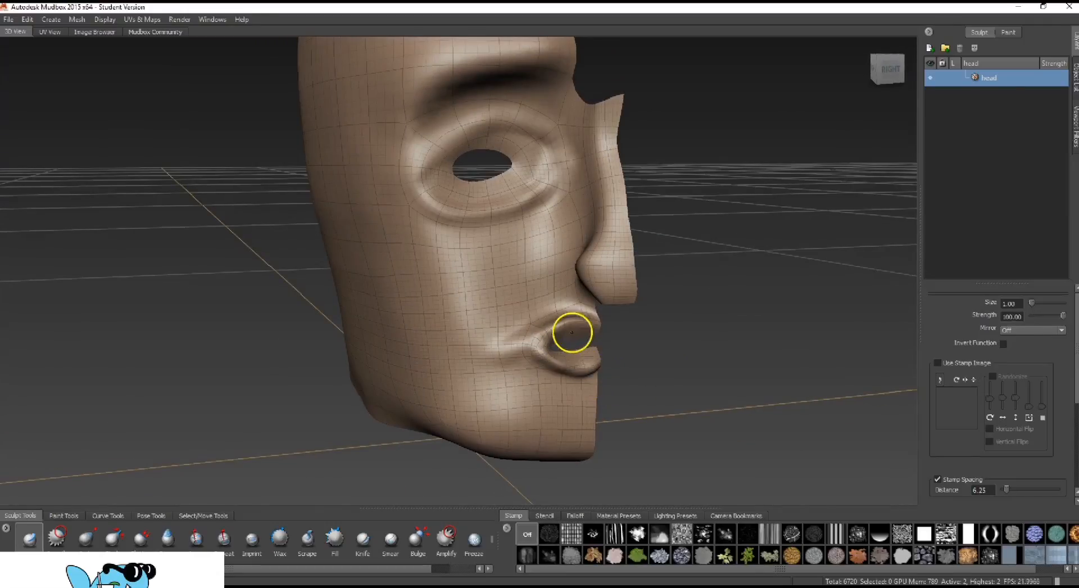
pyautogui.keyDown('shift'); pyautogui.moveTo(544, 343); pyautogui.dragTo(565, 345); pyautogui.keyUp('shift')
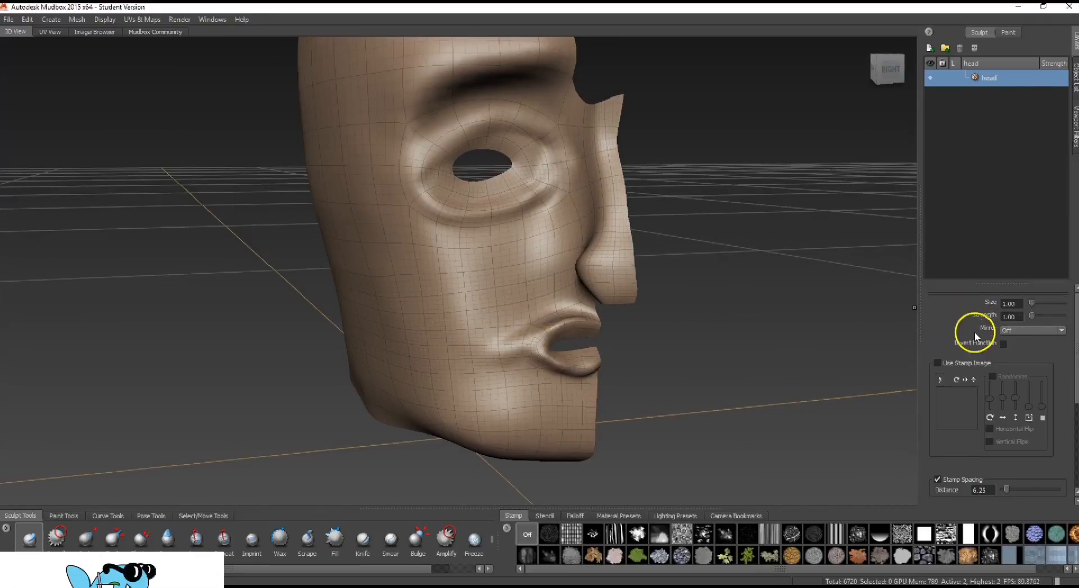
# Enable Invert Function for the Sculpt tool and carve inward around the lower edge of the eye opening
pyautogui.keyDown('alt'); pyautogui.moveTo(682, 325); pyautogui.dragTo(757, 287); pyautogui.keyUp('alt')
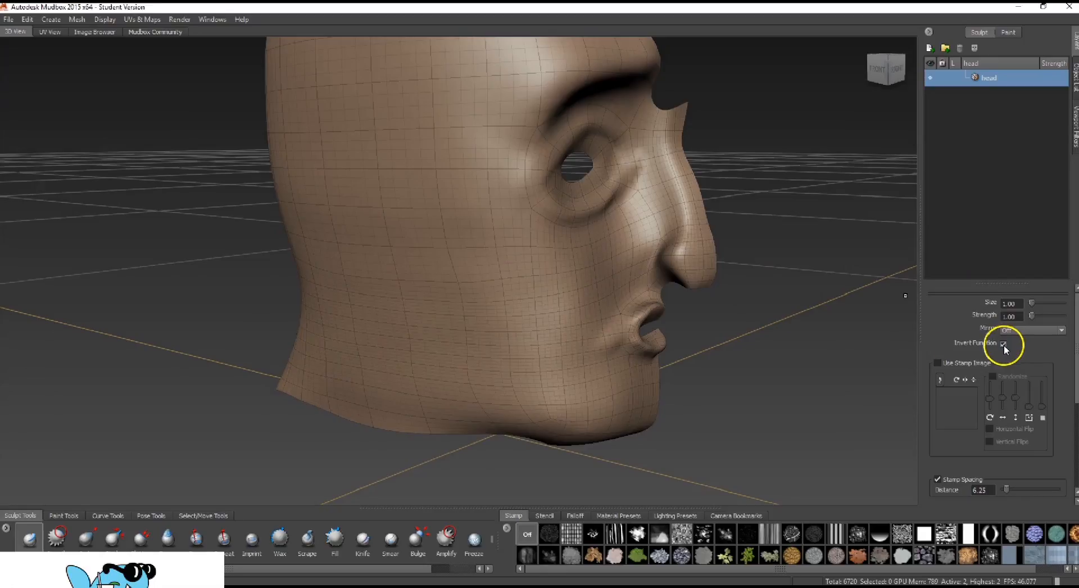
pyautogui.keyDown('alt'); pyautogui.moveTo(770, 241); pyautogui.dragTo(691, 212); pyautogui.keyUp('alt')
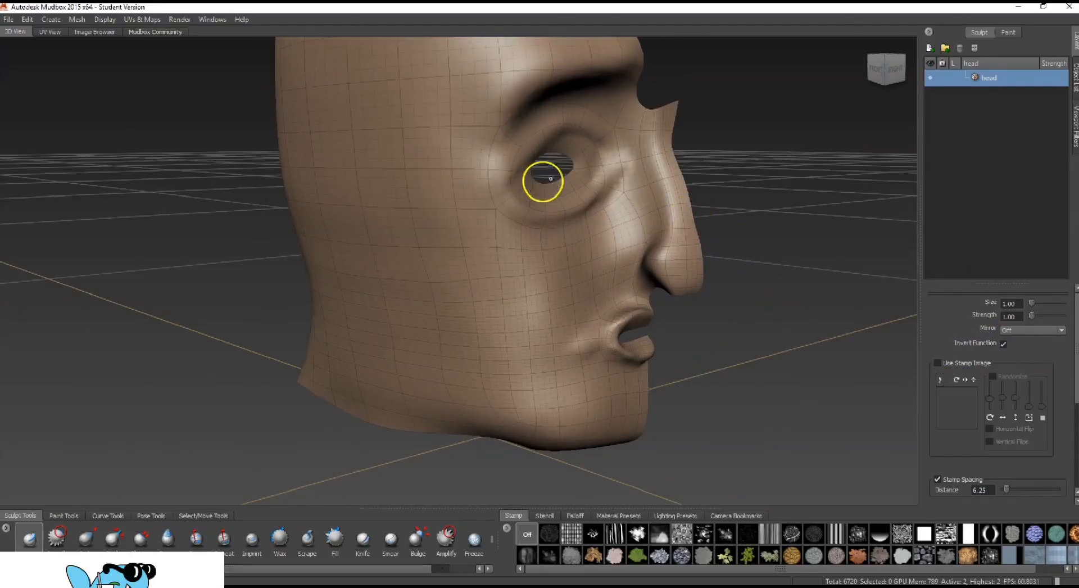
pyautogui.moveTo(550, 179)
pyautogui.mouseDown()
pyautogui.moveTo(590, 164)
pyautogui.moveTo(566, 192)
pyautogui.moveTo(547, 195)
pyautogui.mouseUp()
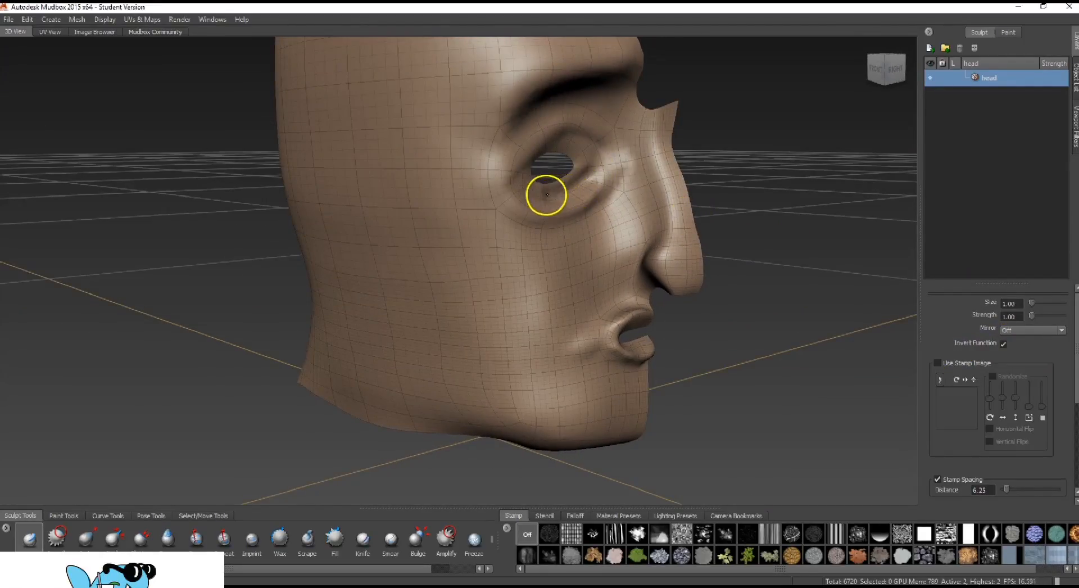
pyautogui.keyDown('alt'); pyautogui.moveTo(635, 147); pyautogui.dragTo(753, 174); pyautogui.keyUp('alt')
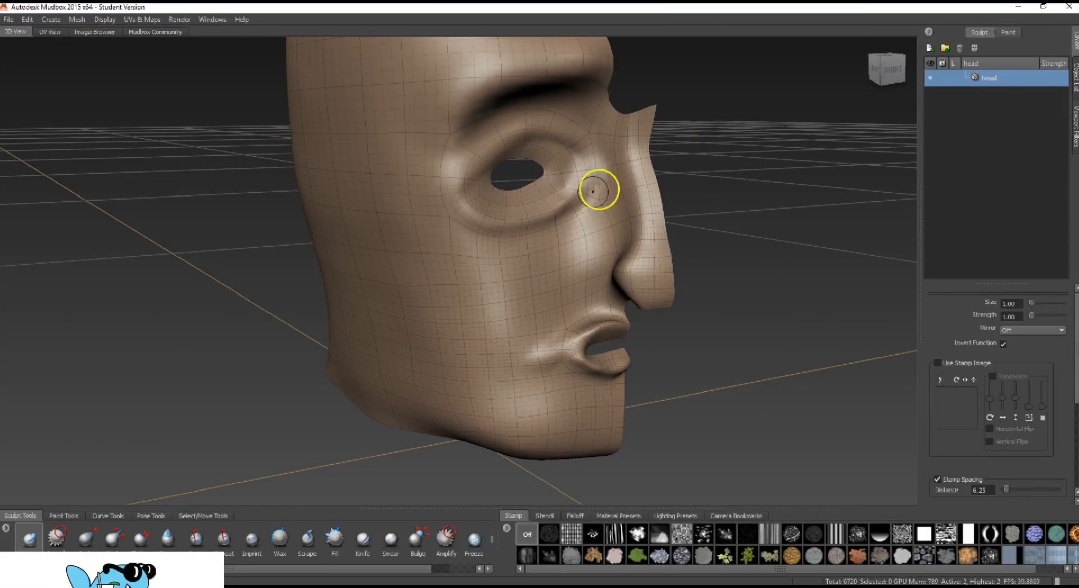
# Turn off Invert Function, build up the side of the nostril, and enlarge the nose tip at brush size 2.00
pyautogui.moveTo(710, 174)
pyautogui.keyDown('alt'); pyautogui.mouseDown()
pyautogui.moveTo(787, 150)
pyautogui.moveTo(802, 161)
pyautogui.moveTo(751, 178)
pyautogui.moveTo(780, 227)
pyautogui.moveTo(819, 215)
pyautogui.moveTo(788, 238)
pyautogui.mouseUp(); pyautogui.keyUp('alt')
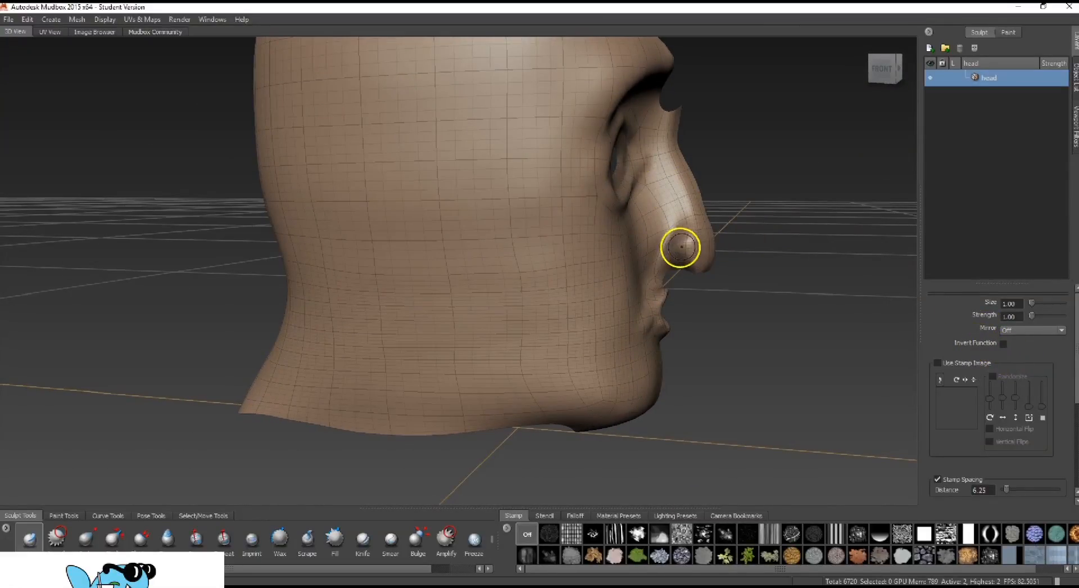
pyautogui.keyDown('alt'); pyautogui.moveTo(815, 248); pyautogui.dragTo(683, 250); pyautogui.keyUp('alt')
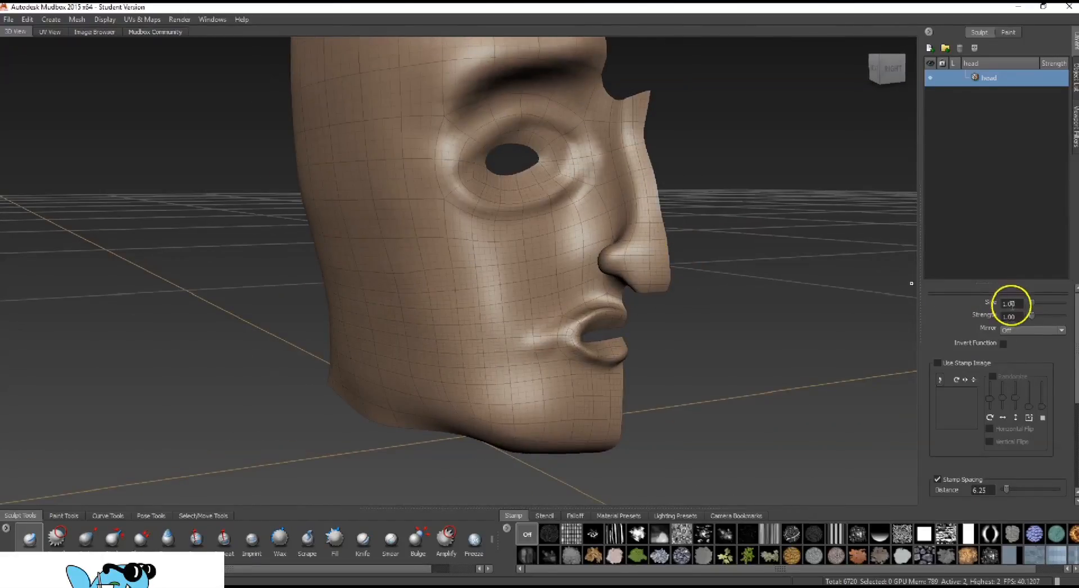
pyautogui.moveTo(1017, 304); pyautogui.dragTo(965, 306)
pyautogui.write('2.00')
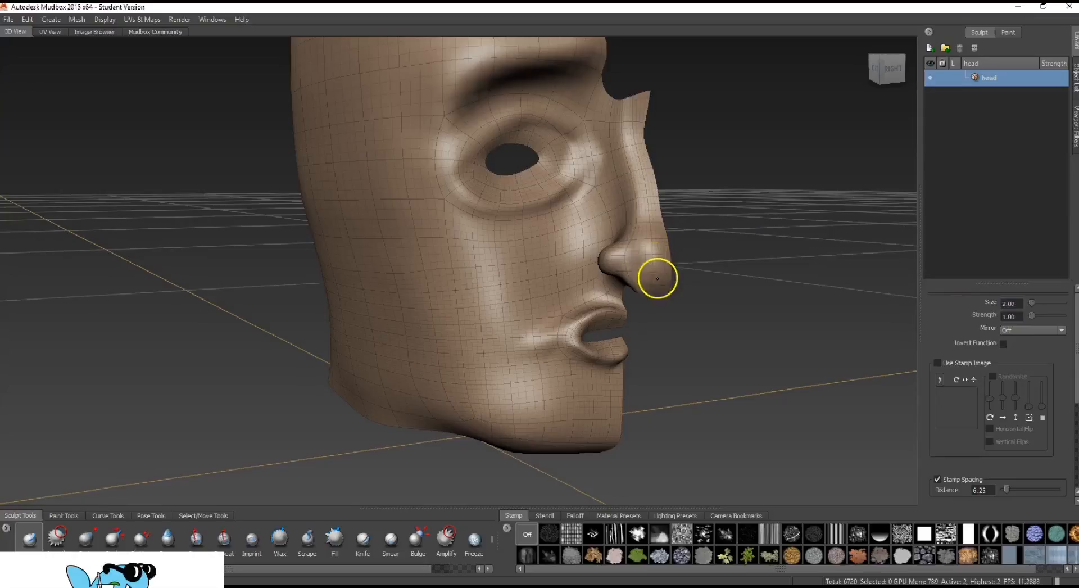
pyautogui.moveTo(643, 250); pyautogui.dragTo(659, 283)
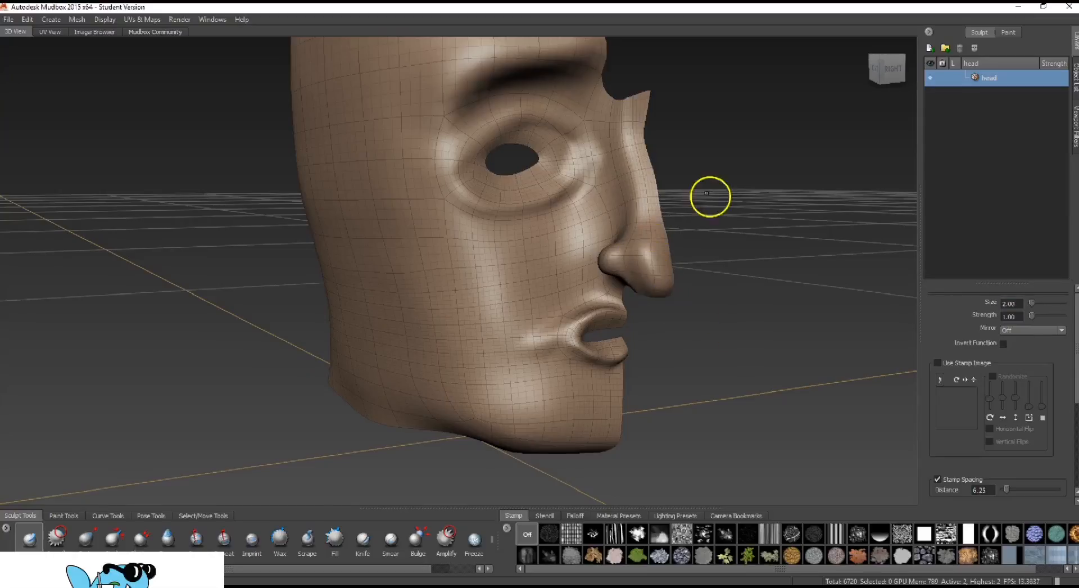
# Smooth the crease around the nostril wing and refine the nose tip at brush size 2.00
pyautogui.moveTo(706, 192)
pyautogui.keyDown('alt'); pyautogui.mouseDown()
pyautogui.moveTo(807, 238)
pyautogui.moveTo(842, 229)
pyautogui.moveTo(792, 241)
pyautogui.moveTo(670, 219)
pyautogui.moveTo(691, 224)
pyautogui.moveTo(597, 243)
pyautogui.moveTo(610, 273)
pyautogui.moveTo(713, 221)
pyautogui.moveTo(792, 216)
pyautogui.moveTo(740, 225)
pyautogui.mouseUp(); pyautogui.keyUp('alt')
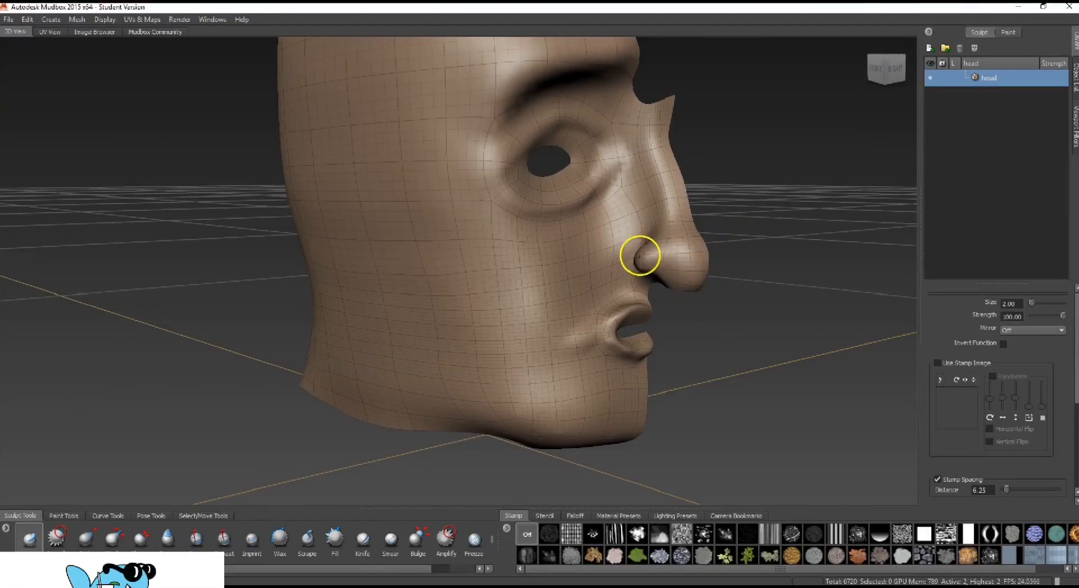
pyautogui.moveTo(639, 256)
pyautogui.keyDown('shift'); pyautogui.mouseDown()
pyautogui.moveTo(636, 244)
pyautogui.moveTo(639, 254)
pyautogui.mouseUp(); pyautogui.keyUp('shift')
pyautogui.moveTo(694, 290)
pyautogui.mouseDown()
pyautogui.moveTo(776, 180)
pyautogui.moveTo(860, 170)
pyautogui.moveTo(770, 233)
pyautogui.moveTo(568, 228)
pyautogui.mouseUp()
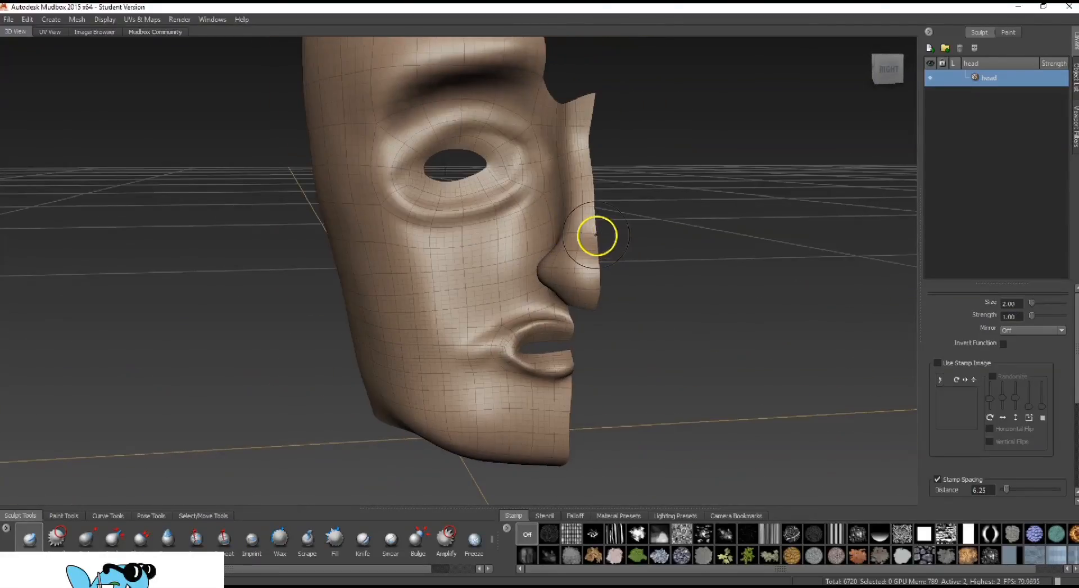
pyautogui.keyDown('alt'); pyautogui.moveTo(725, 366); pyautogui.dragTo(778, 288); pyautogui.keyUp('alt')
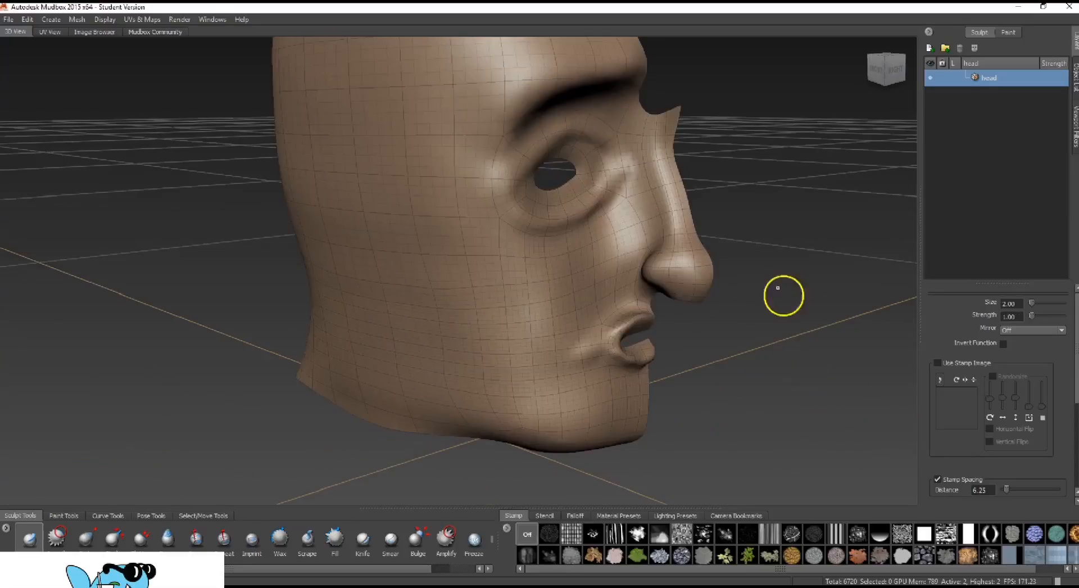
pyautogui.keyDown('shift'); pyautogui.moveTo(703, 256); pyautogui.dragTo(700, 263); pyautogui.keyUp('shift')
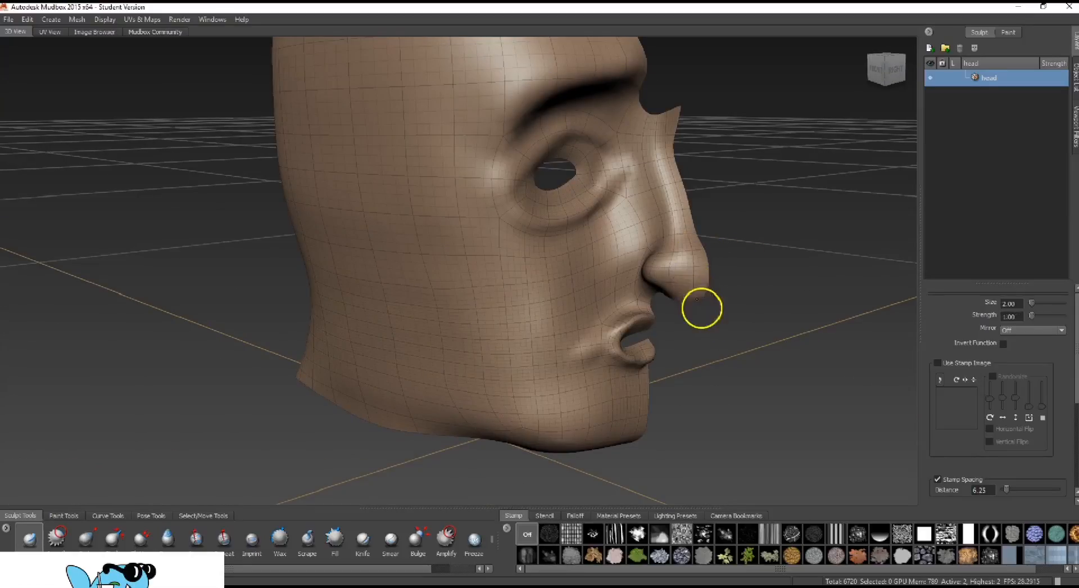
pyautogui.moveTo(670, 294)
pyautogui.keyDown('alt'); pyautogui.mouseDown()
pyautogui.moveTo(783, 297)
pyautogui.moveTo(788, 243)
pyautogui.mouseUp(); pyautogui.keyUp('alt')
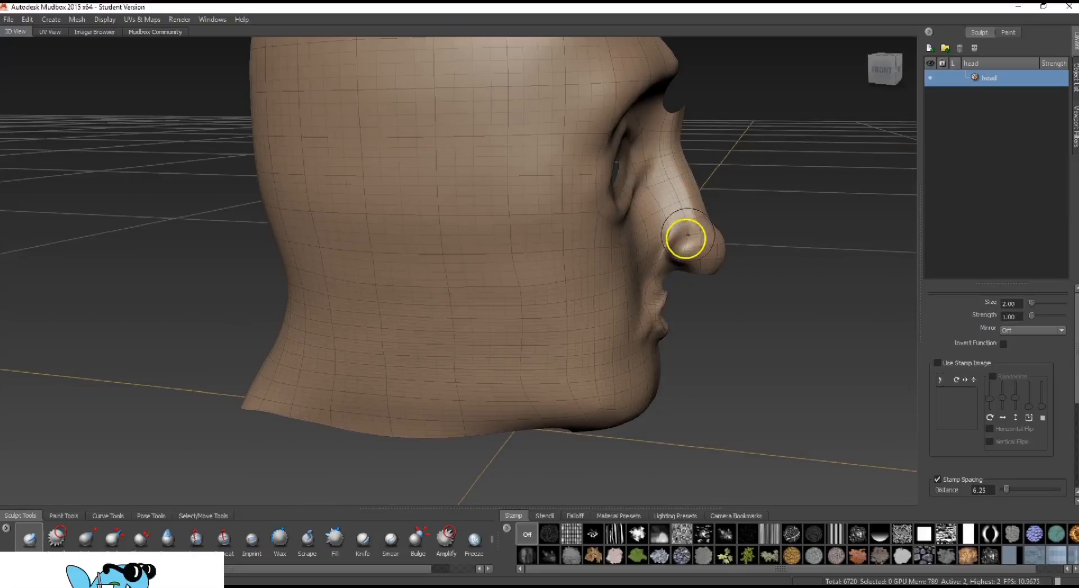
pyautogui.keyDown('alt'); pyautogui.moveTo(750, 253); pyautogui.dragTo(803, 256); pyautogui.keyUp('alt')
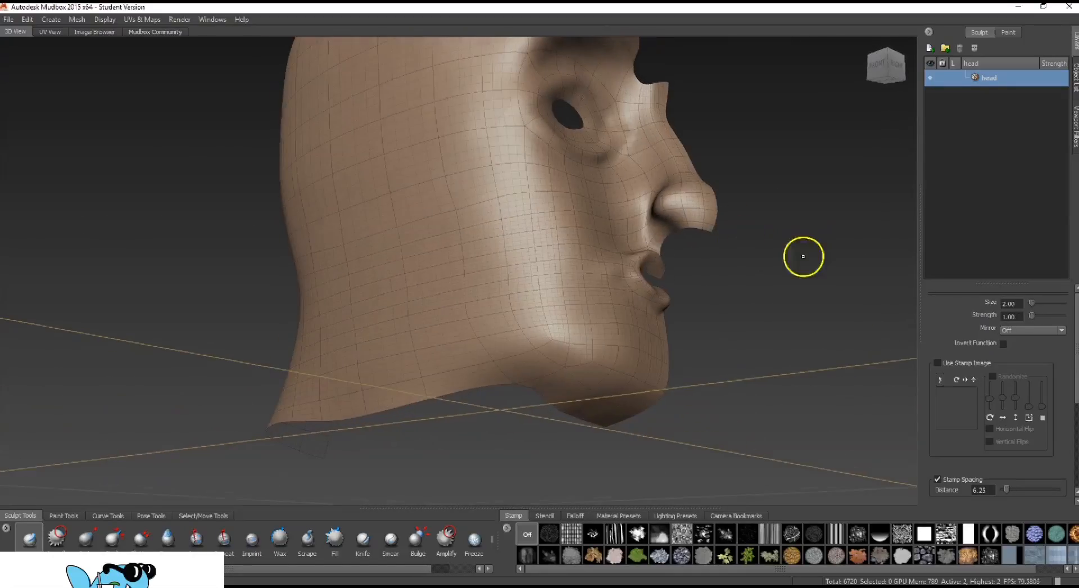
# Carve the nostril opening into the underside of the nose with inverted Sculpt at size 0.50 and strength 1.00, smoothing its edges
pyautogui.click(1011, 303)
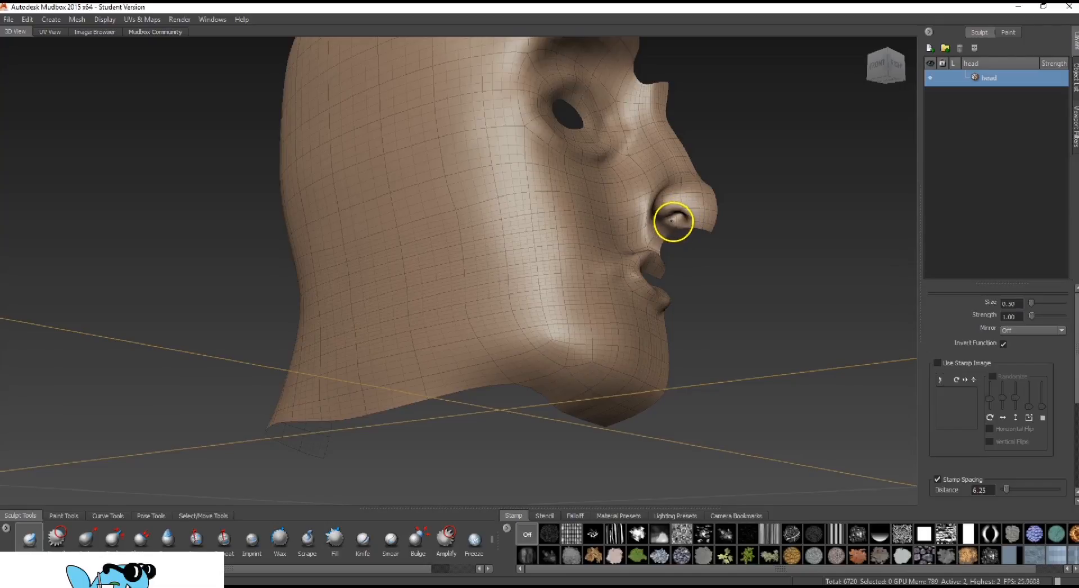
pyautogui.keyDown('alt'); pyautogui.moveTo(783, 196); pyautogui.dragTo(716, 241); pyautogui.keyUp('alt')
pyautogui.keyDown('alt'); pyautogui.moveTo(756, 309); pyautogui.dragTo(747, 242); pyautogui.keyUp('alt')
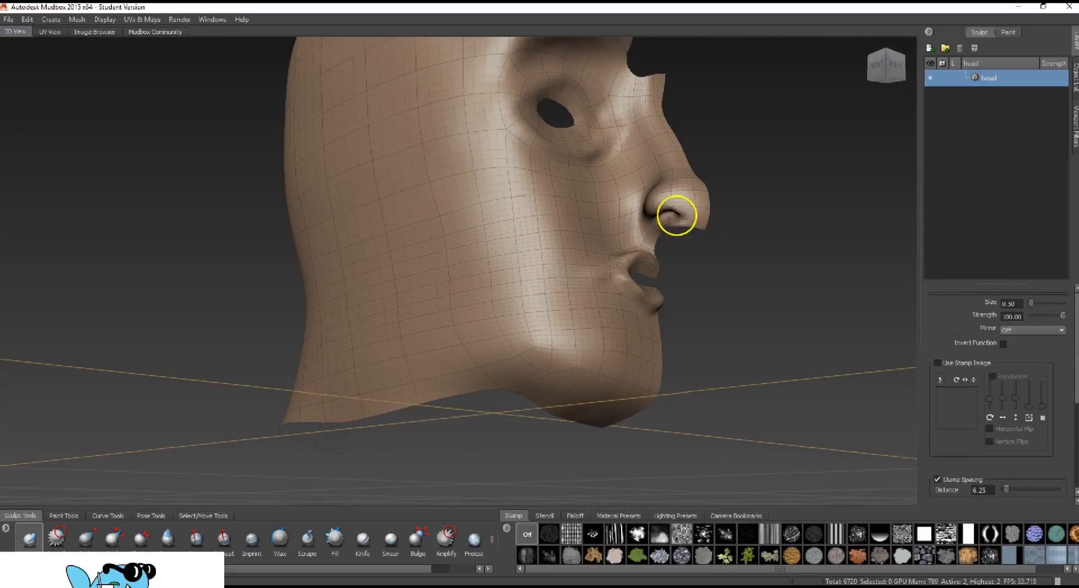
pyautogui.keyDown('alt'); pyautogui.moveTo(735, 169); pyautogui.dragTo(691, 203); pyautogui.keyUp('alt')
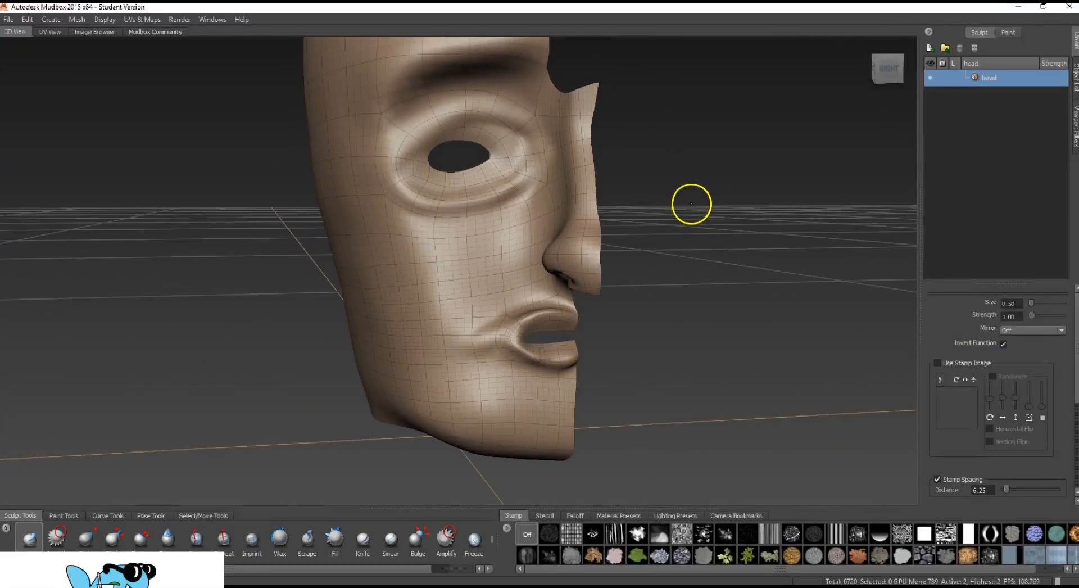
pyautogui.click(1009, 316)
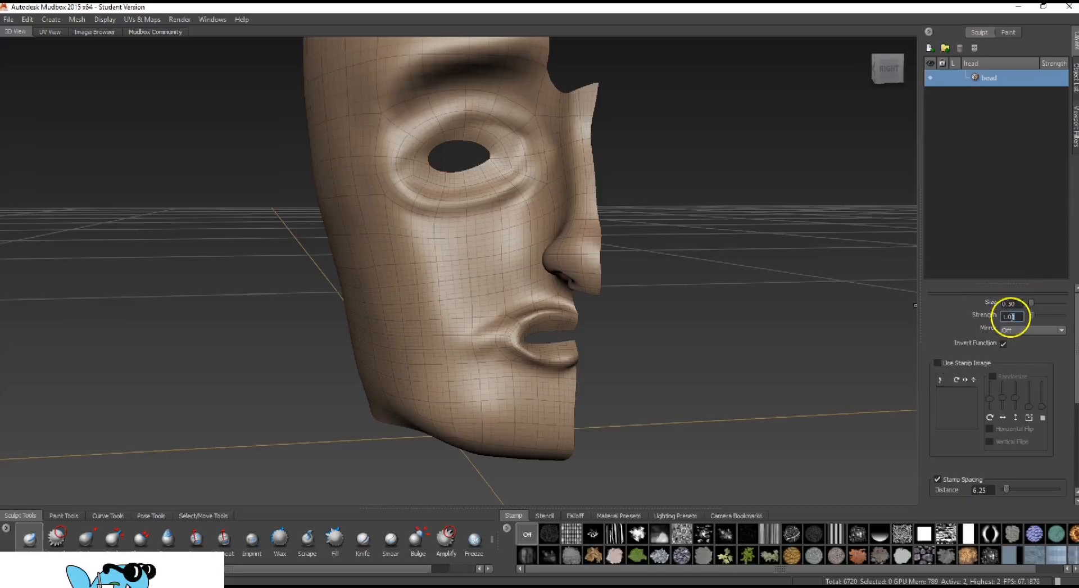
pyautogui.click(1010, 302)
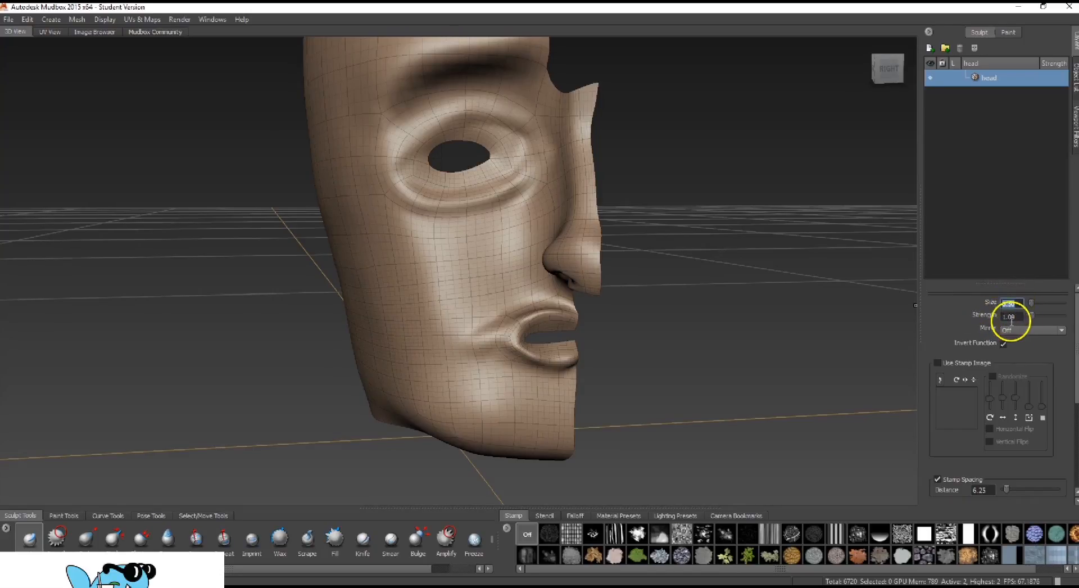
pyautogui.keyDown('alt'); pyautogui.moveTo(676, 214); pyautogui.dragTo(819, 222); pyautogui.keyUp('alt')
pyautogui.click(1011, 303)
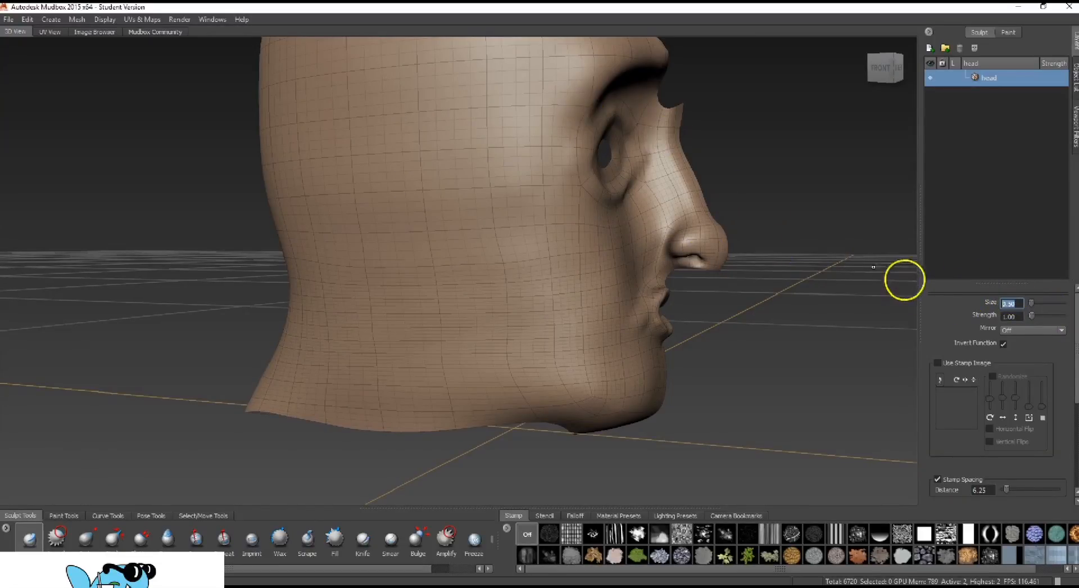
pyautogui.keyDown('alt'); pyautogui.moveTo(903, 279); pyautogui.dragTo(744, 263); pyautogui.keyUp('alt')
pyautogui.scroll(-4, 712, 251)
pyautogui.scroll(2, 657, 247)
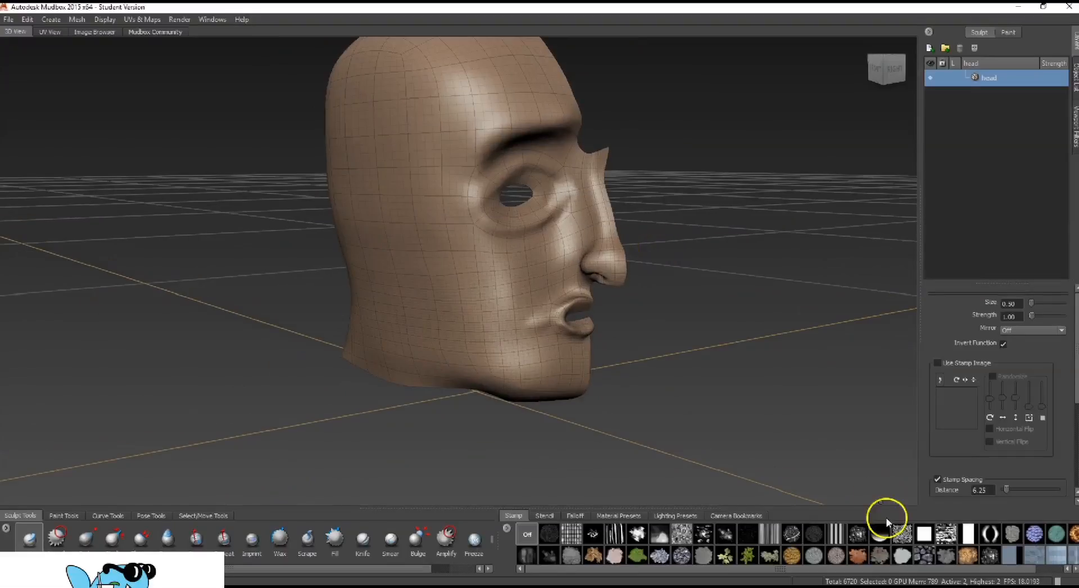
# Switch to 3ds Max and examine the original low-poly head's mesh in wireframe and shaded display from several angles
pyautogui.moveTo(761, 587)
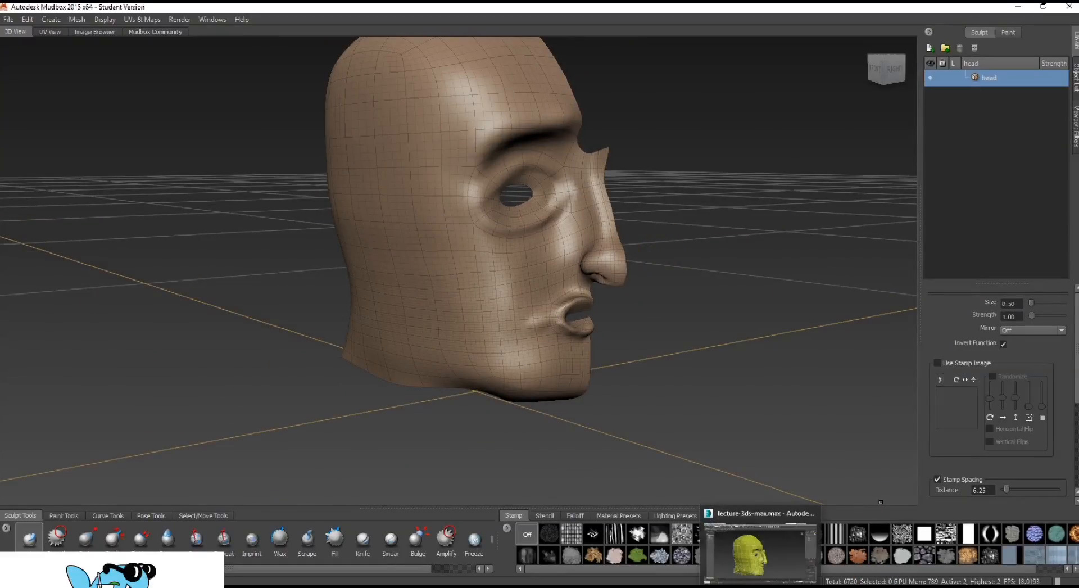
pyautogui.click(759, 547)
pyautogui.press('F3')
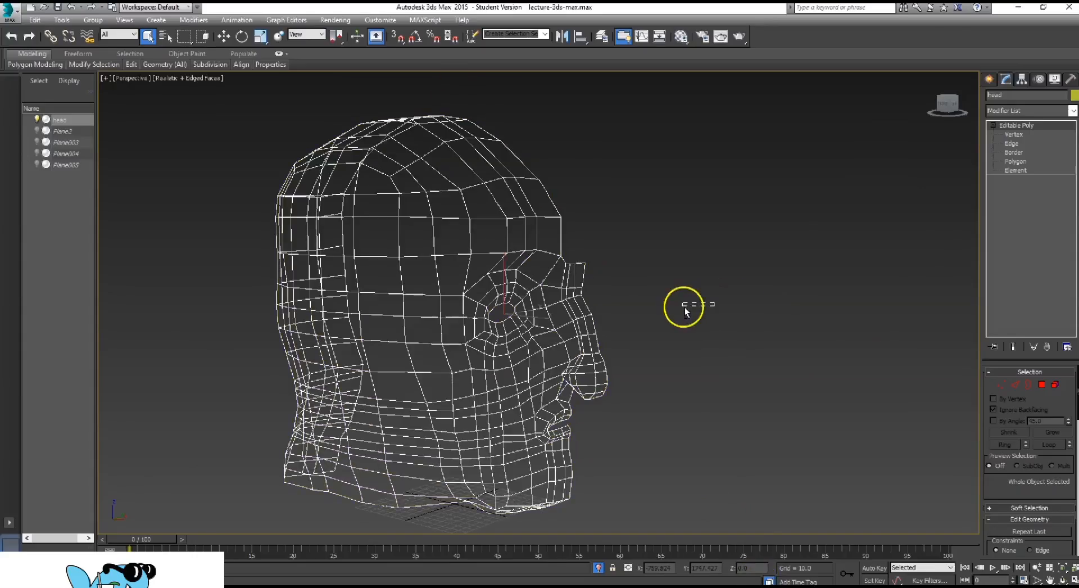
pyautogui.press('F3')
pyautogui.keyDown('alt'); pyautogui.moveTo(552, 293); pyautogui.dragTo(597, 294, button='middle'); pyautogui.keyUp('alt')
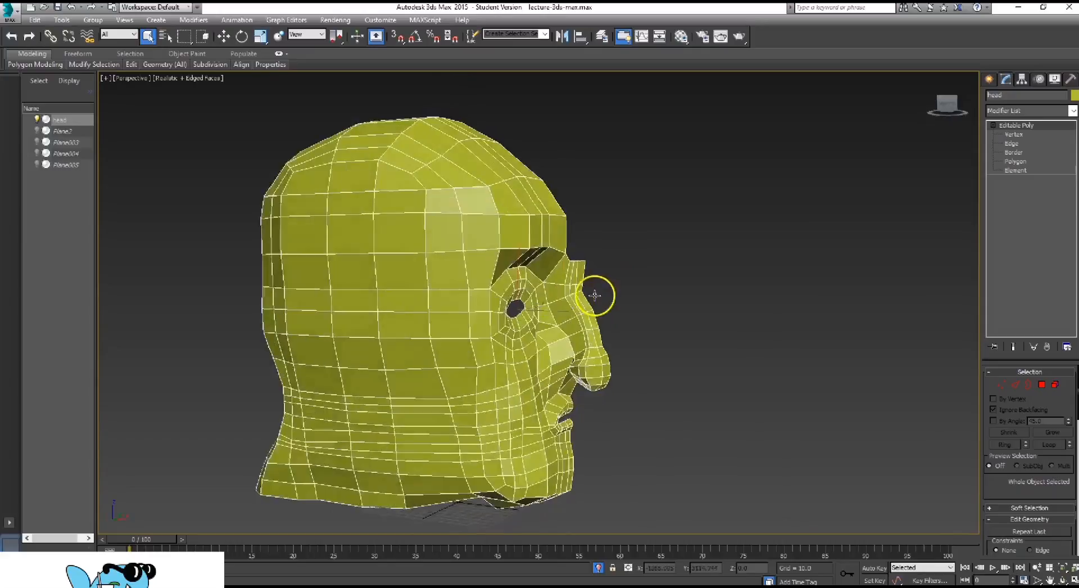
pyautogui.scroll(-4, 614, 374)
pyautogui.scroll(2, 614, 373)
pyautogui.scroll(2, 618, 365)
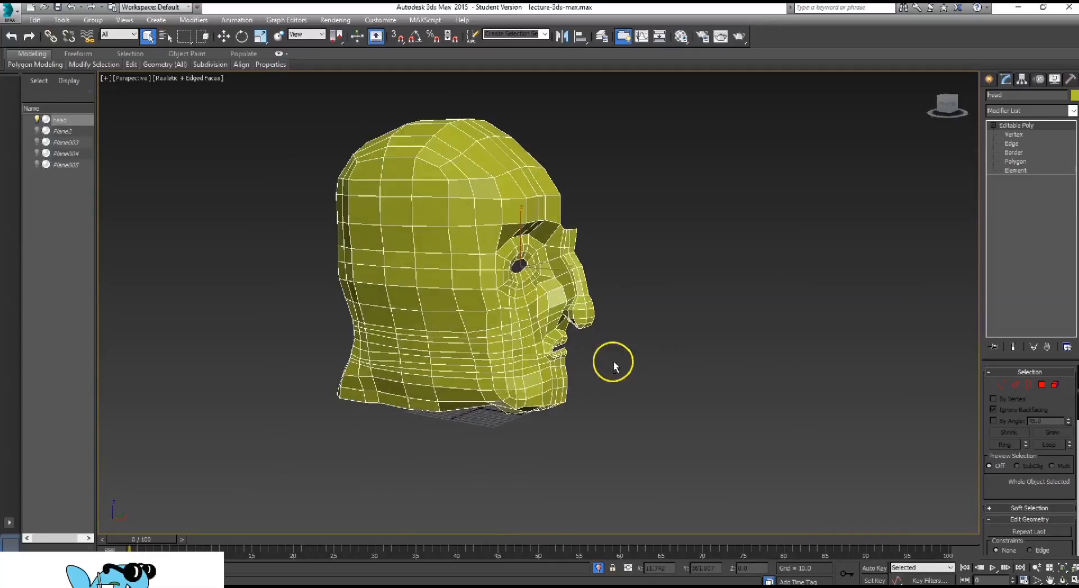
pyautogui.press('F3')
pyautogui.keyDown('alt'); pyautogui.moveTo(624, 275); pyautogui.dragTo(501, 250, button='middle'); pyautogui.keyUp('alt')
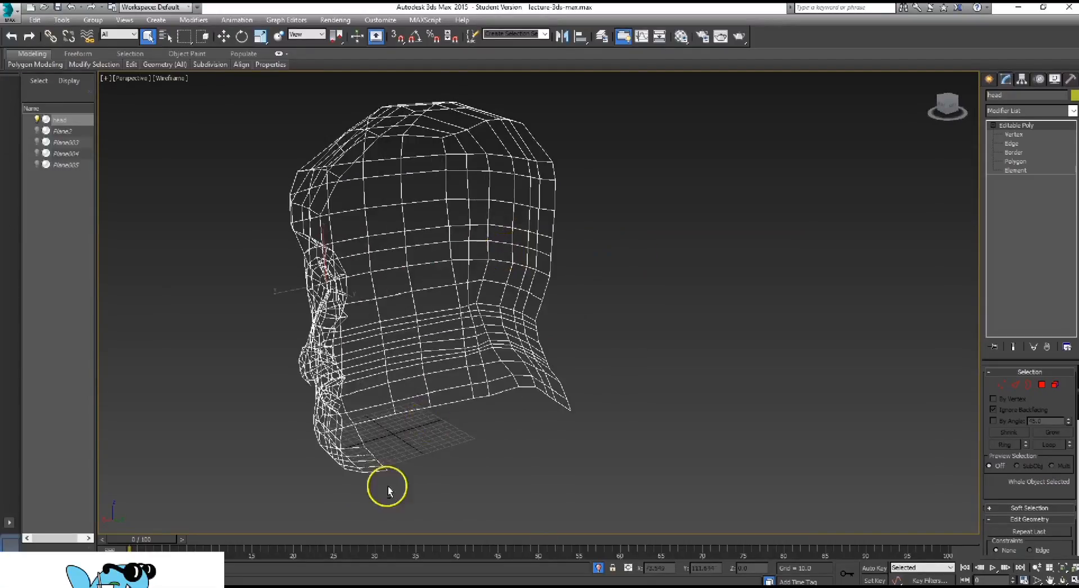
pyautogui.keyDown('alt'); pyautogui.moveTo(376, 402); pyautogui.dragTo(494, 255, button='middle'); pyautogui.keyUp('alt')
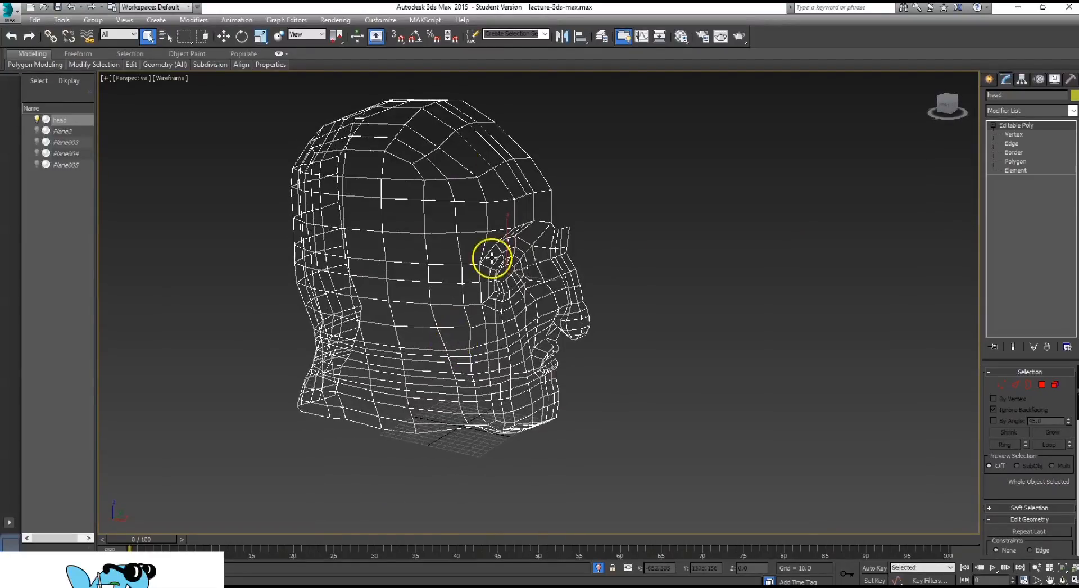
pyautogui.keyDown('alt'); pyautogui.moveTo(425, 176); pyautogui.dragTo(609, 277, button='middle'); pyautogui.keyUp('alt')
pyautogui.press('F3')
pyautogui.scroll(2, 609, 277)
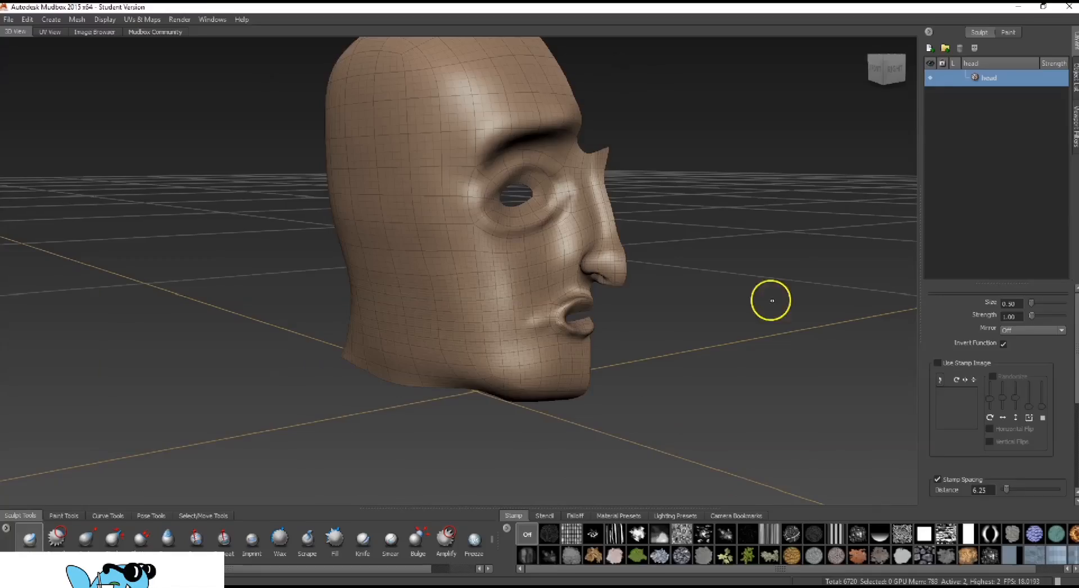
# Return to Mudbox, set the inverted Sculpt brush size to 2.00, and carve inward around the temple and below the eye
pyautogui.moveTo(771, 299)
pyautogui.keyDown('alt'); pyautogui.mouseDown()
pyautogui.moveTo(730, 267)
pyautogui.moveTo(578, 258)
pyautogui.moveTo(725, 238)
pyautogui.moveTo(623, 250)
pyautogui.mouseUp(); pyautogui.keyUp('alt')
pyautogui.click(1021, 303)
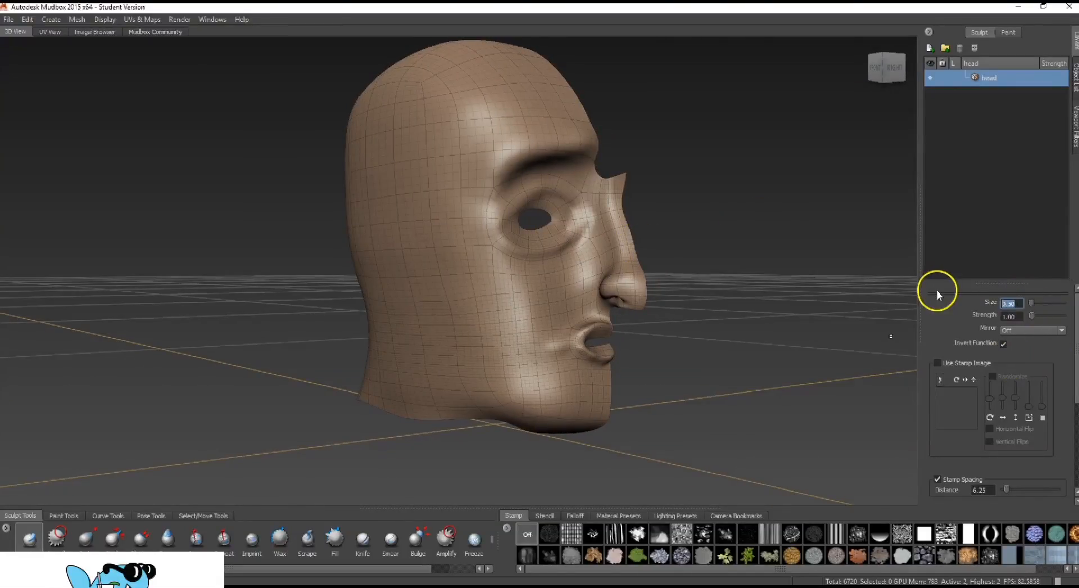
pyautogui.moveTo(633, 193)
pyautogui.keyDown('alt'); pyautogui.mouseDown()
pyautogui.moveTo(571, 219)
pyautogui.moveTo(581, 231)
pyautogui.moveTo(538, 264)
pyautogui.mouseUp(); pyautogui.keyUp('alt')
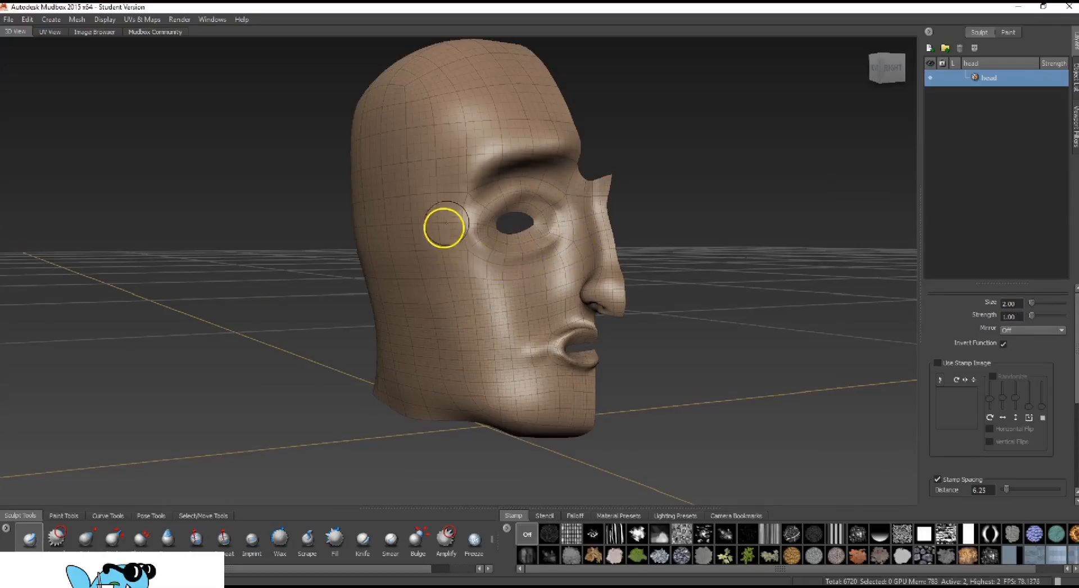
pyautogui.moveTo(470, 193)
pyautogui.keyDown('shift'); pyautogui.mouseDown()
pyautogui.moveTo(541, 161)
pyautogui.moveTo(584, 163)
pyautogui.moveTo(667, 211)
pyautogui.moveTo(684, 206)
pyautogui.mouseUp(); pyautogui.keyUp('shift')
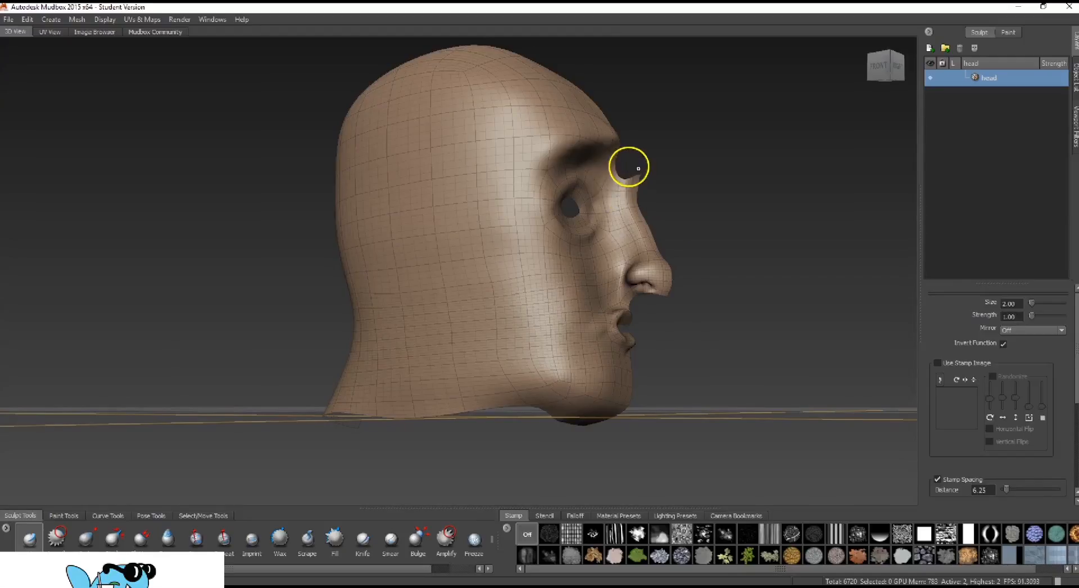
pyautogui.keyDown('alt'); pyautogui.moveTo(672, 263); pyautogui.dragTo(624, 293); pyautogui.keyUp('alt')
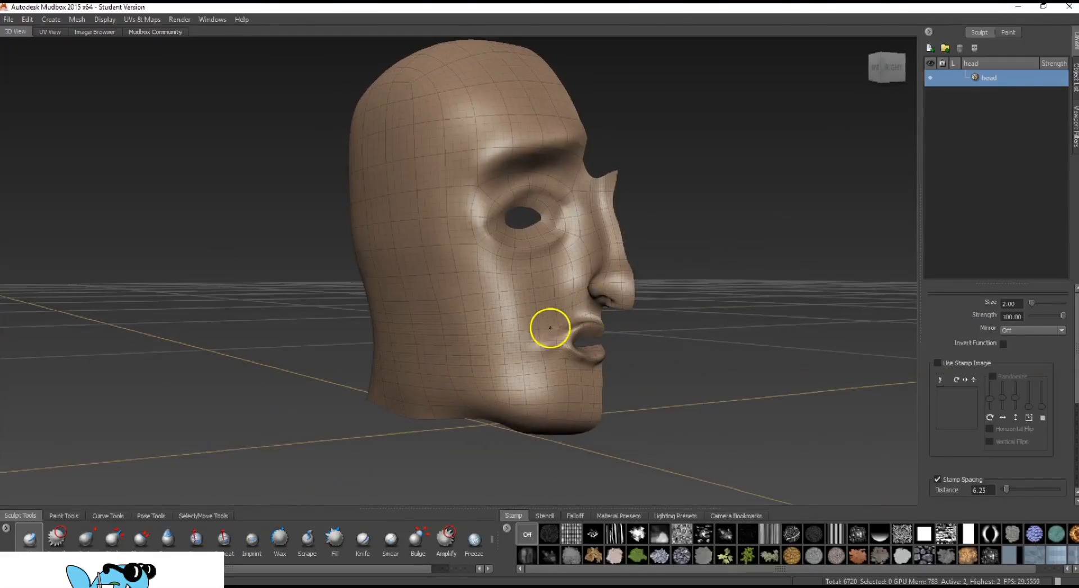
# Smooth the cheek below the eye and the side of the jaw at brush size 2.00
pyautogui.press('m')
pyautogui.moveTo(522, 267); pyautogui.dragTo(464, 267)
pyautogui.moveTo(752, 262)
pyautogui.keyDown('alt'); pyautogui.mouseDown()
pyautogui.moveTo(804, 279)
pyautogui.moveTo(770, 301)
pyautogui.mouseUp(); pyautogui.keyUp('alt')
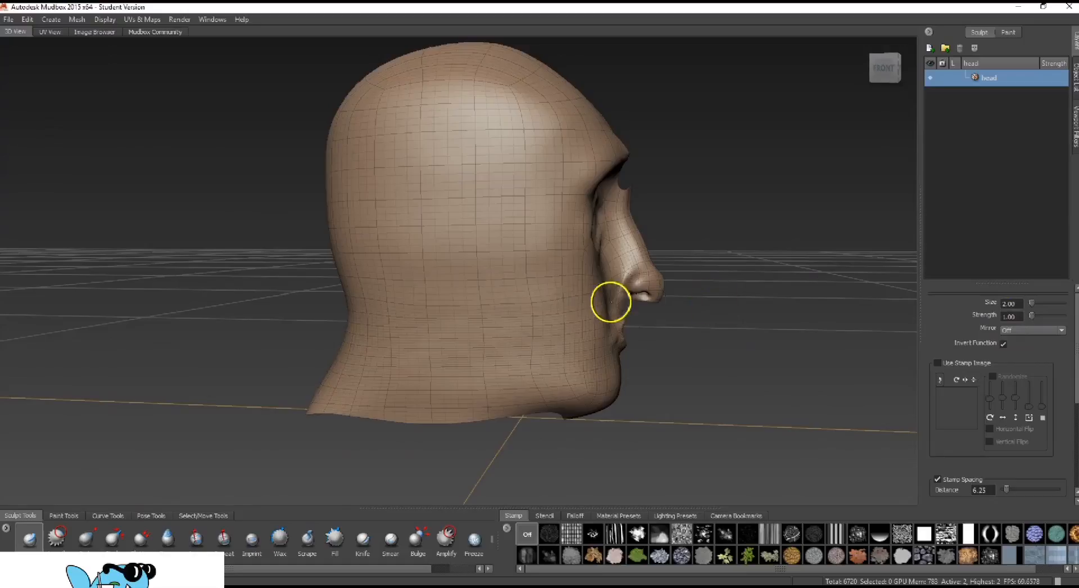
pyautogui.press('m')
pyautogui.moveTo(548, 309); pyautogui.dragTo(547, 302)
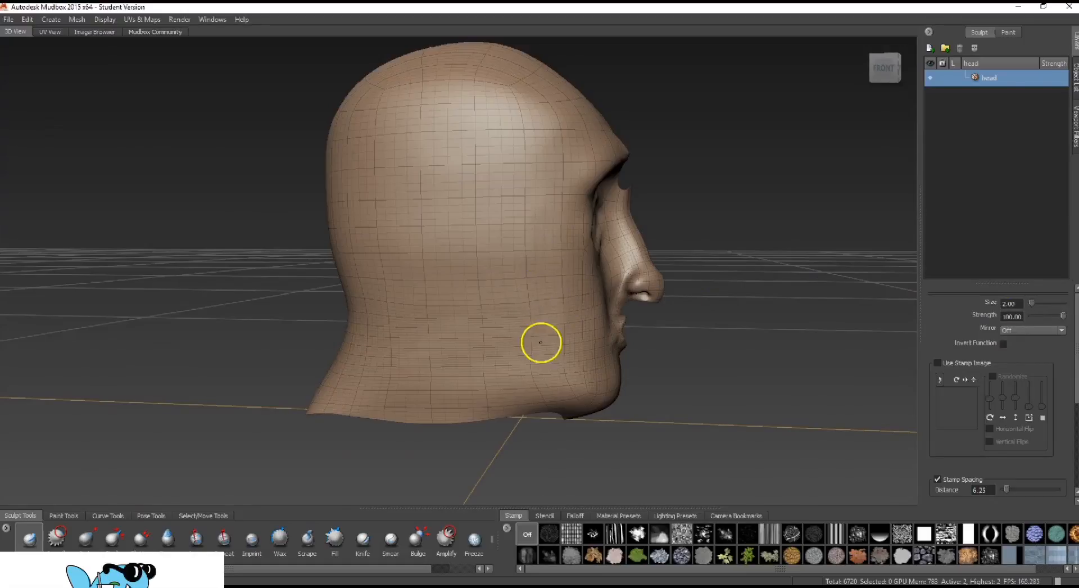
pyautogui.press('m')
pyautogui.moveTo(744, 248)
pyautogui.keyDown('alt'); pyautogui.mouseDown()
pyautogui.moveTo(532, 241)
pyautogui.moveTo(568, 228)
pyautogui.moveTo(568, 249)
pyautogui.mouseUp(); pyautogui.keyUp('alt')
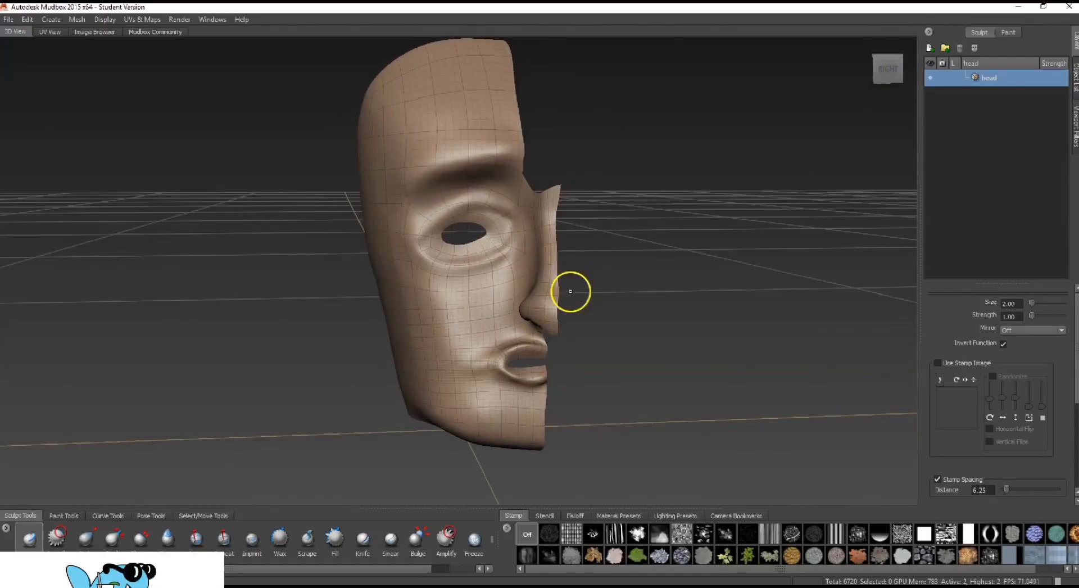
# Activate face selection and select all faces of the head mesh
pyautogui.scroll(-3, 570, 292)
pyautogui.moveTo(602, 313)
pyautogui.keyDown('alt'); pyautogui.mouseDown()
pyautogui.moveTo(667, 280)
pyautogui.moveTo(634, 308)
pyautogui.moveTo(689, 212)
pyautogui.moveTo(522, 215)
pyautogui.moveTo(573, 234)
pyautogui.moveTo(623, 154)
pyautogui.mouseUp(); pyautogui.keyUp('alt')
pyautogui.press('ctrl')
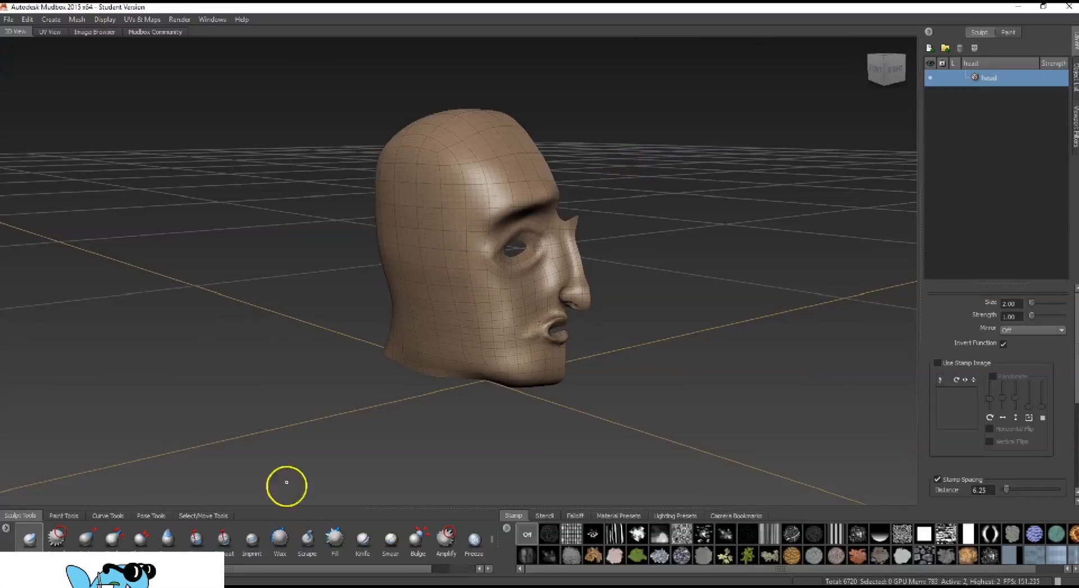
pyautogui.click(214, 516)
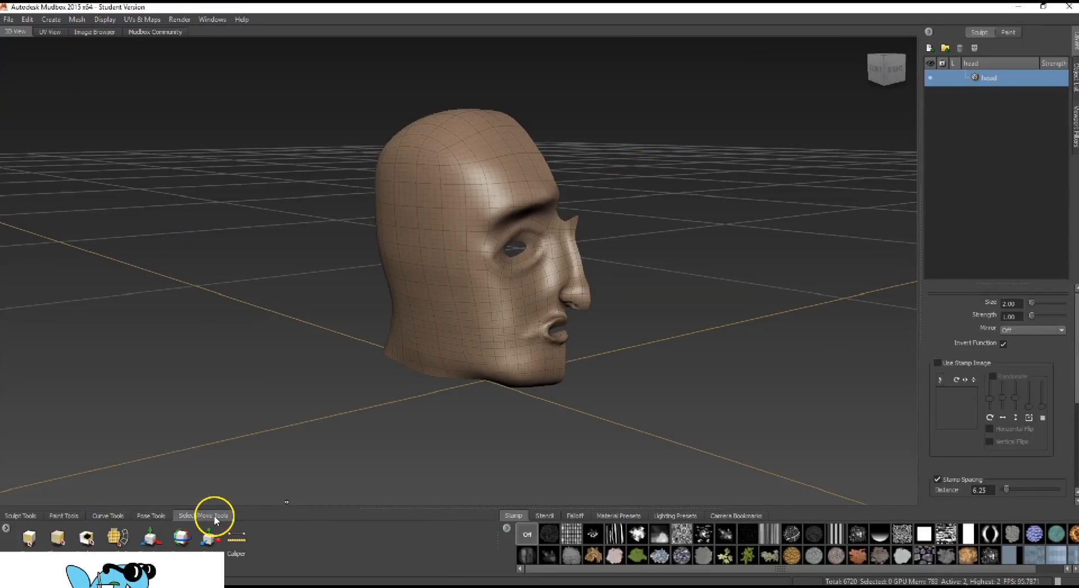
pyautogui.click(56, 541)
pyautogui.hotkey('ctrl', 'a')
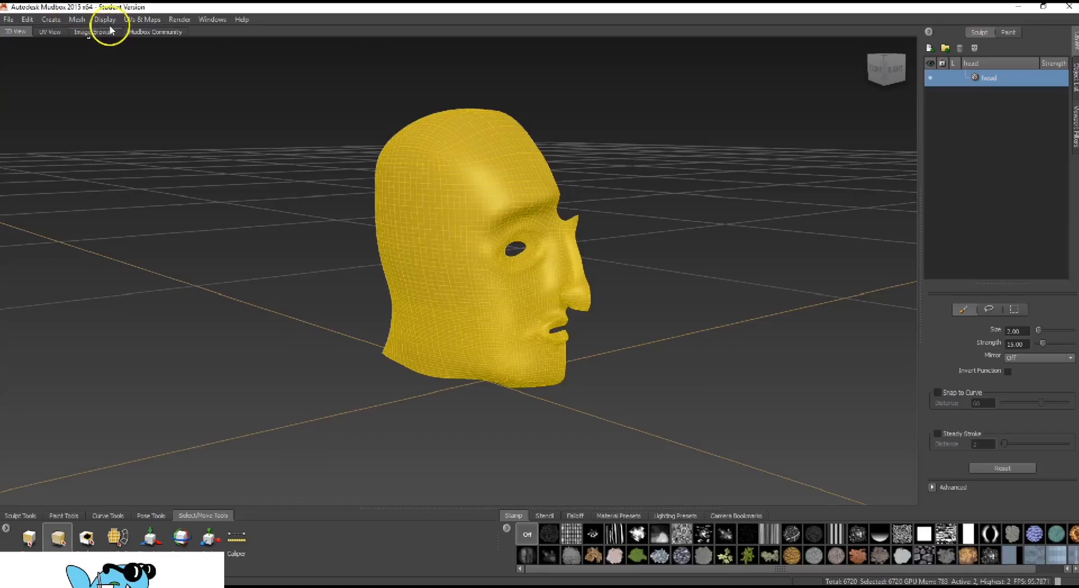
# Step the head mesh down two subdivision levels to level 0
pyautogui.keyDown('alt'); pyautogui.moveTo(275, 211); pyautogui.dragTo(268, 196); pyautogui.keyUp('alt')
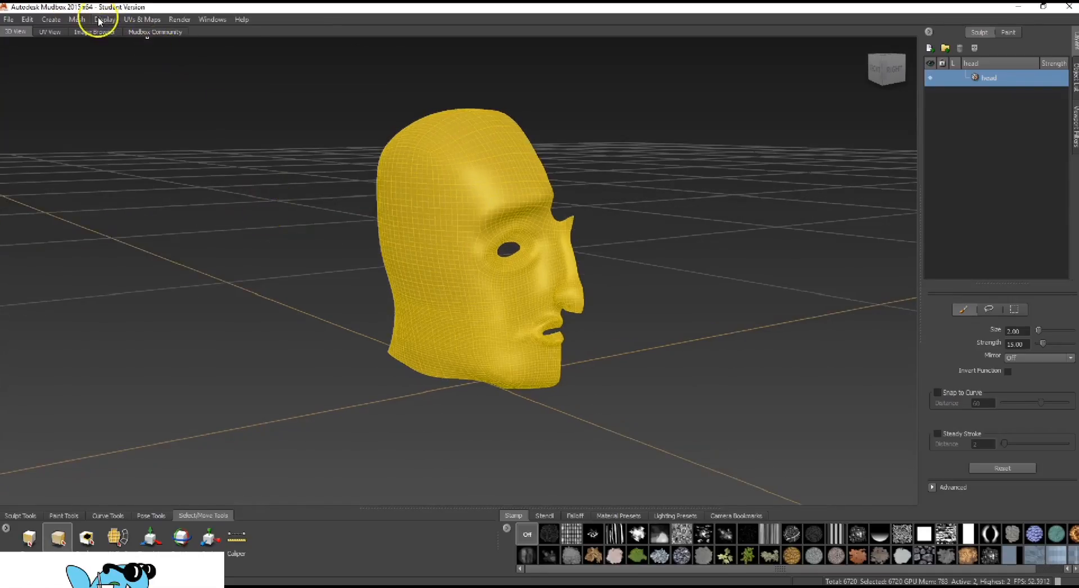
pyautogui.click(78, 20)
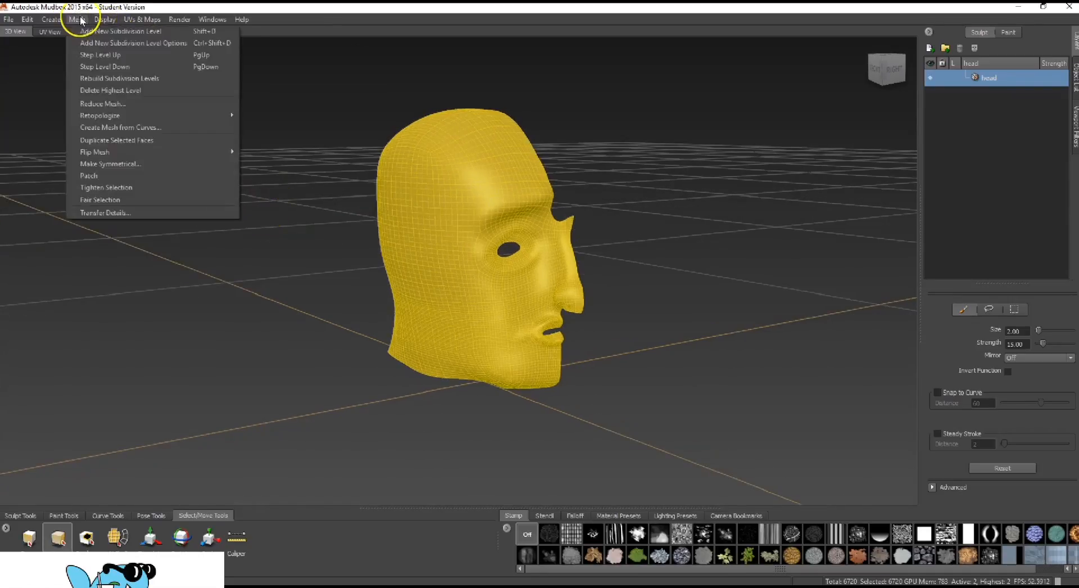
pyautogui.click(125, 67)
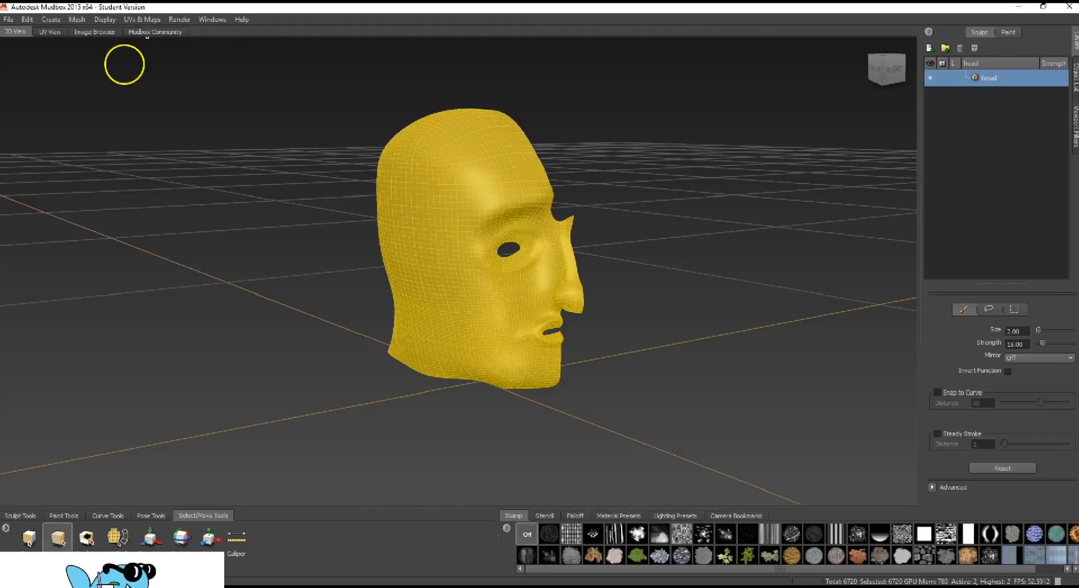
pyautogui.click(78, 20)
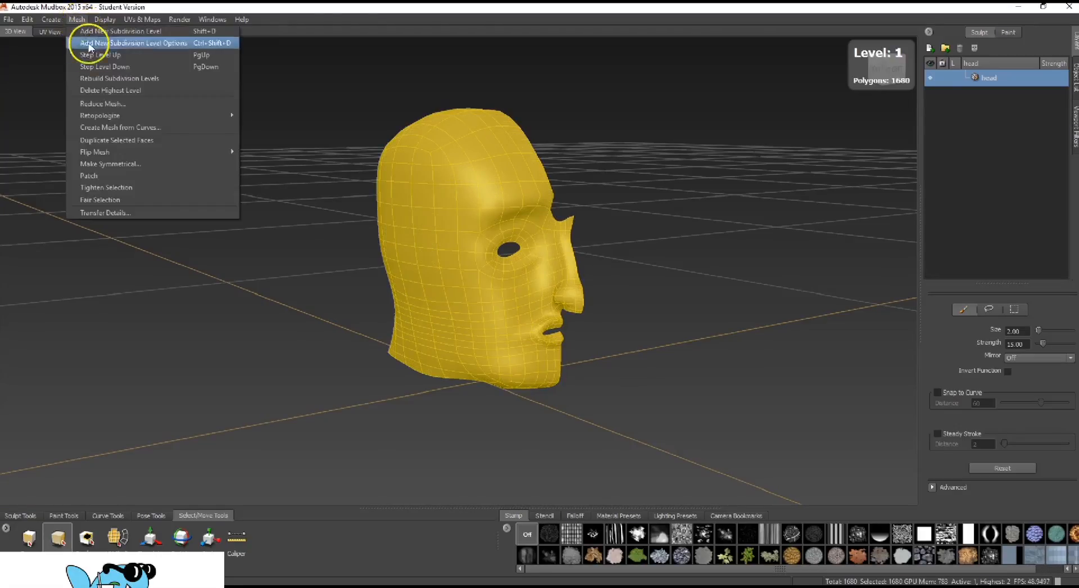
pyautogui.click(108, 66)
pyautogui.keyDown('alt'); pyautogui.moveTo(532, 158); pyautogui.dragTo(624, 151); pyautogui.keyUp('alt')
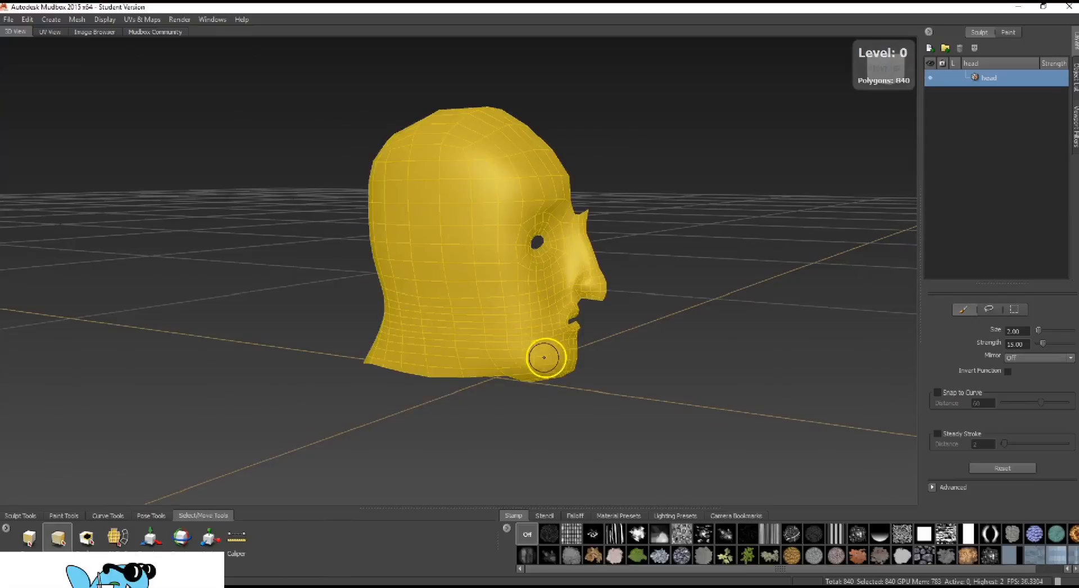
# Update the current 3ds Max scene with the level 0 head mesh, and select the head there
pyautogui.moveTo(652, 332)
pyautogui.keyDown('alt'); pyautogui.mouseDown()
pyautogui.moveTo(701, 320)
pyautogui.moveTo(474, 309)
pyautogui.moveTo(573, 305)
pyautogui.mouseUp(); pyautogui.keyUp('alt')
pyautogui.keyDown('alt'); pyautogui.moveTo(573, 306); pyautogui.dragTo(618, 326, button='right'); pyautogui.keyUp('alt')
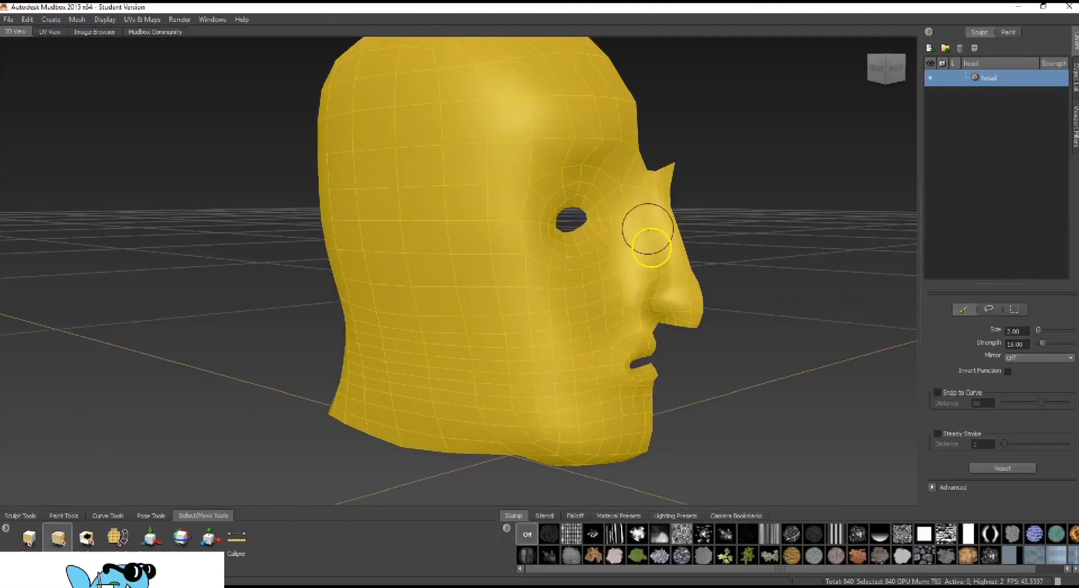
pyautogui.keyDown('alt'); pyautogui.moveTo(187, 267); pyautogui.dragTo(607, 292); pyautogui.keyUp('alt')
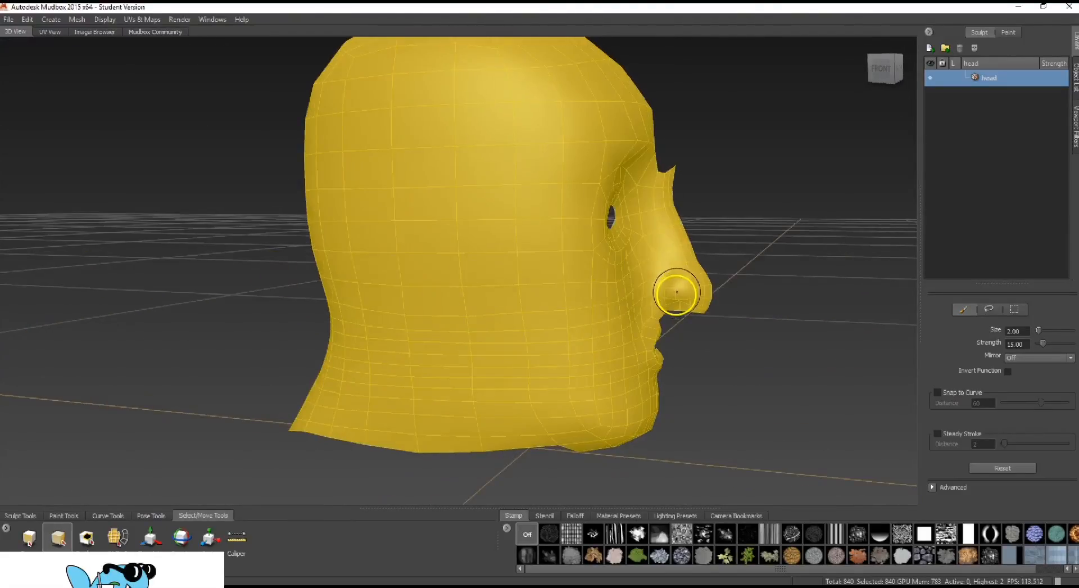
pyautogui.keyDown('alt'); pyautogui.moveTo(674, 292); pyautogui.dragTo(470, 285); pyautogui.keyUp('alt')
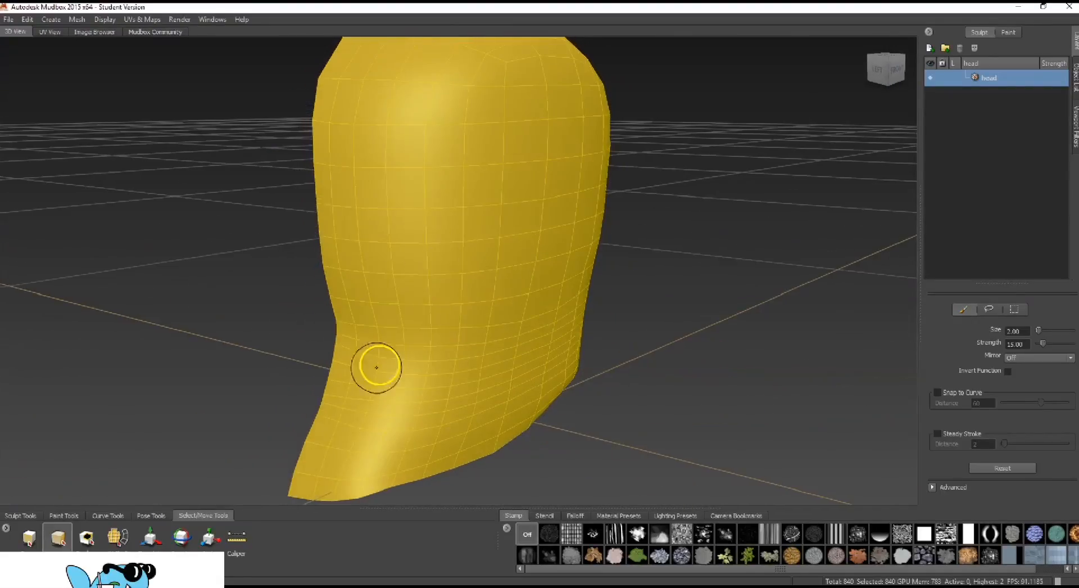
pyautogui.moveTo(667, 302)
pyautogui.keyDown('alt'); pyautogui.mouseDown()
pyautogui.moveTo(698, 258)
pyautogui.moveTo(692, 276)
pyautogui.moveTo(648, 286)
pyautogui.mouseUp(); pyautogui.keyUp('alt')
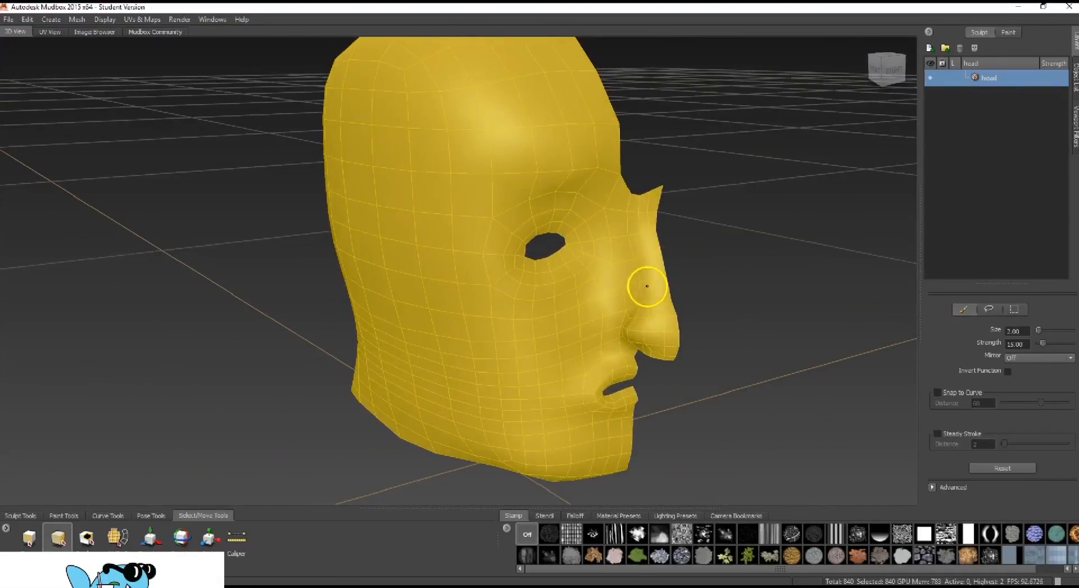
pyautogui.click(9, 20)
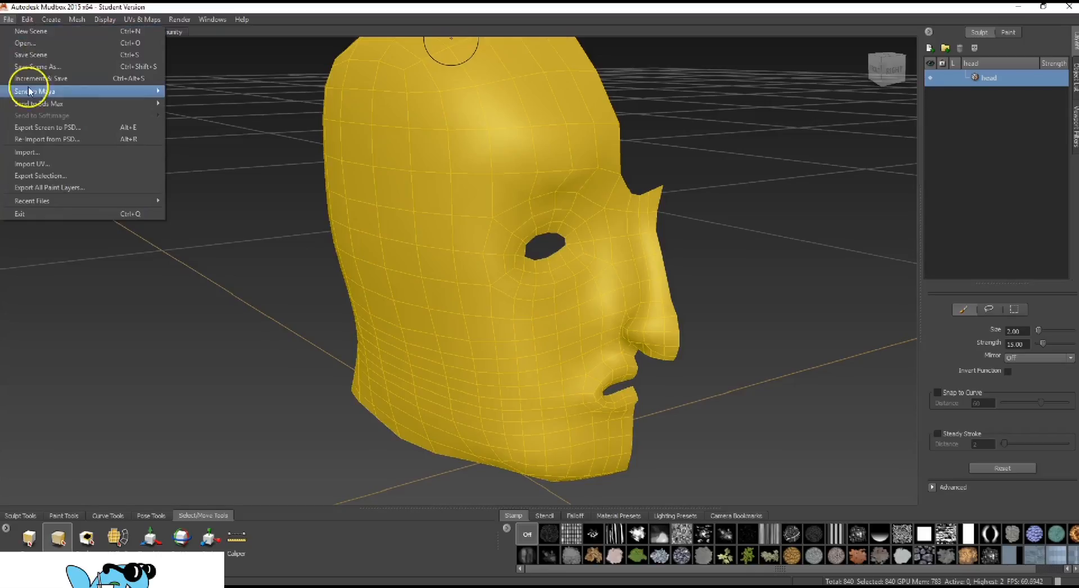
pyautogui.moveTo(37, 106)
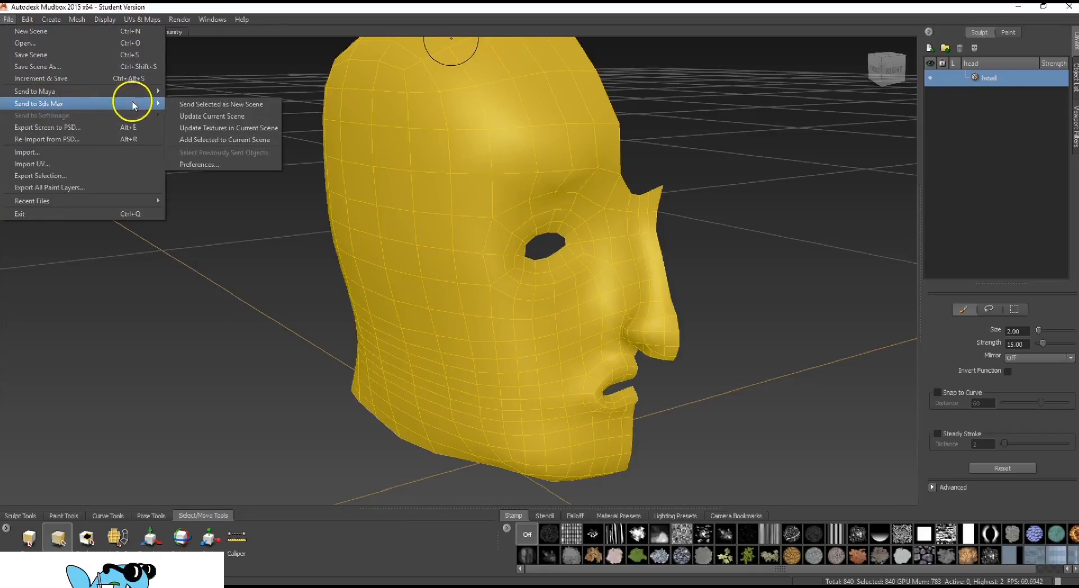
pyautogui.click(267, 118)
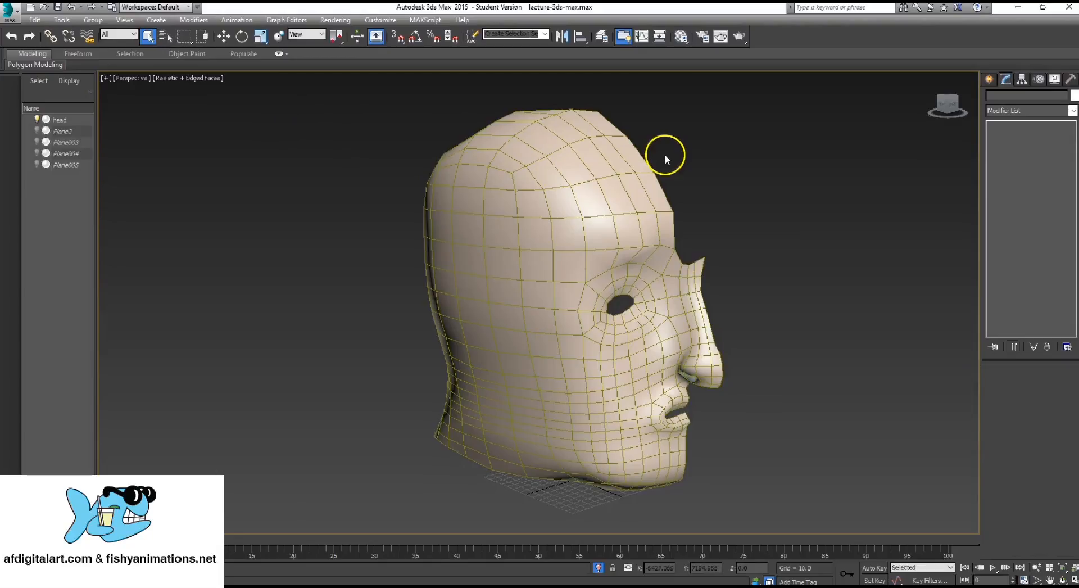
pyautogui.keyDown('alt'); pyautogui.moveTo(729, 267); pyautogui.dragTo(666, 290, button='middle'); pyautogui.keyUp('alt')
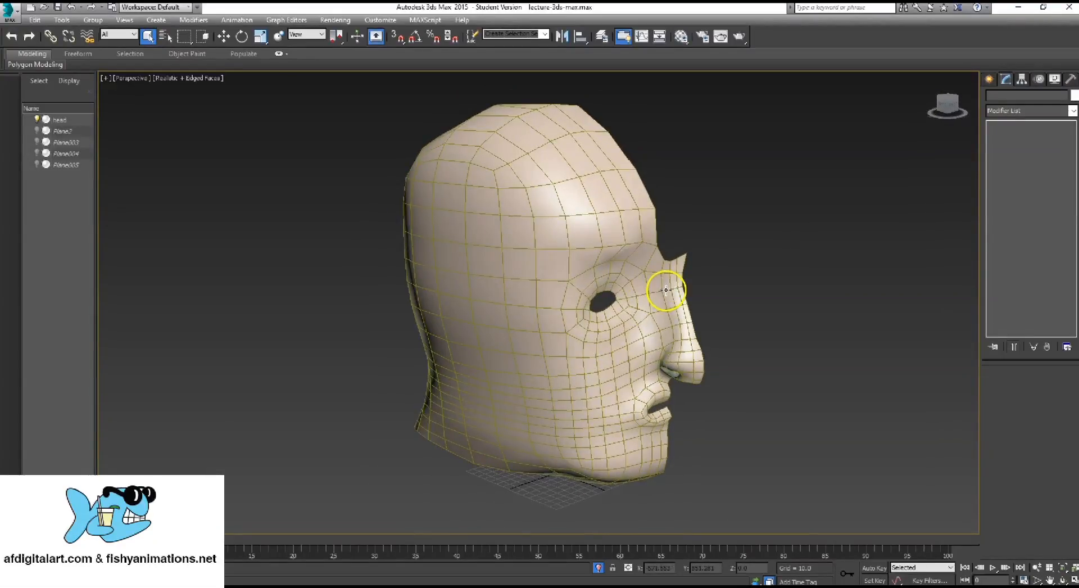
pyautogui.click(609, 199)
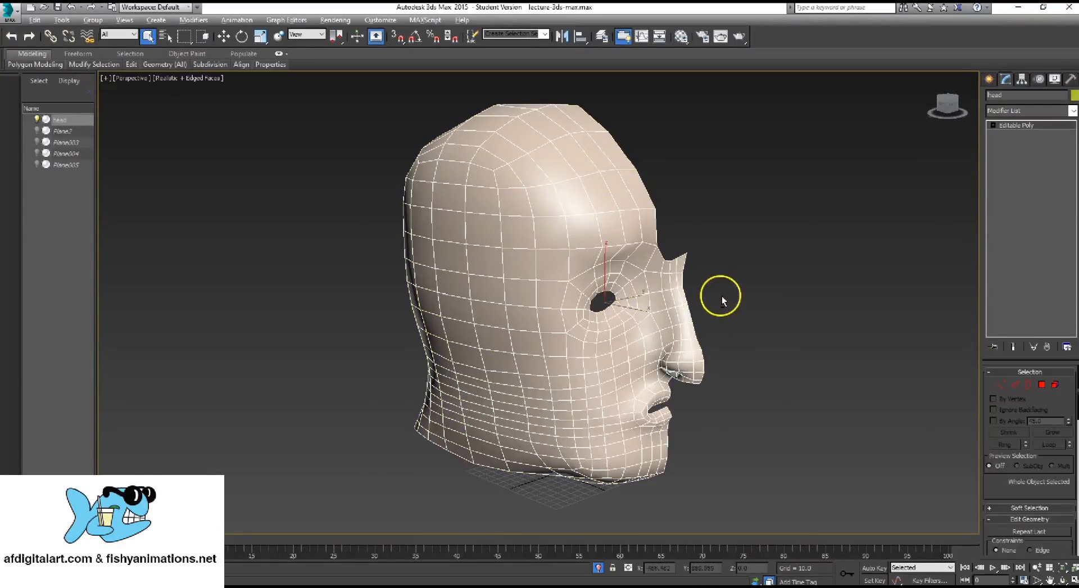
# Examine the updated head's wireframe from close up and from farther away
pyautogui.keyDown('alt'); pyautogui.moveTo(722, 296); pyautogui.dragTo(585, 287, button='middle'); pyautogui.keyUp('alt')
pyautogui.scroll(3, 585, 287)
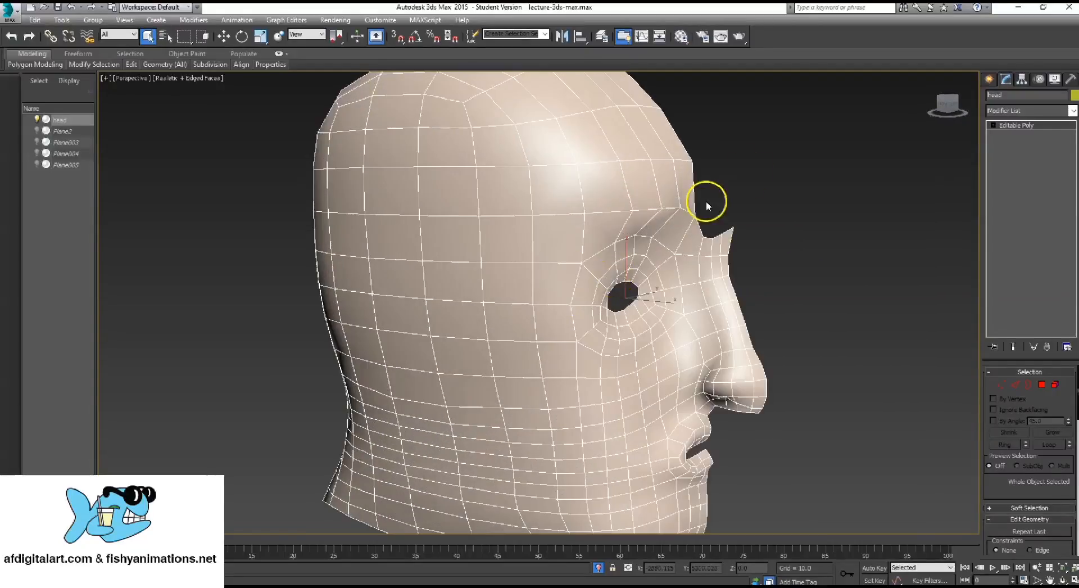
pyautogui.click(755, 172)
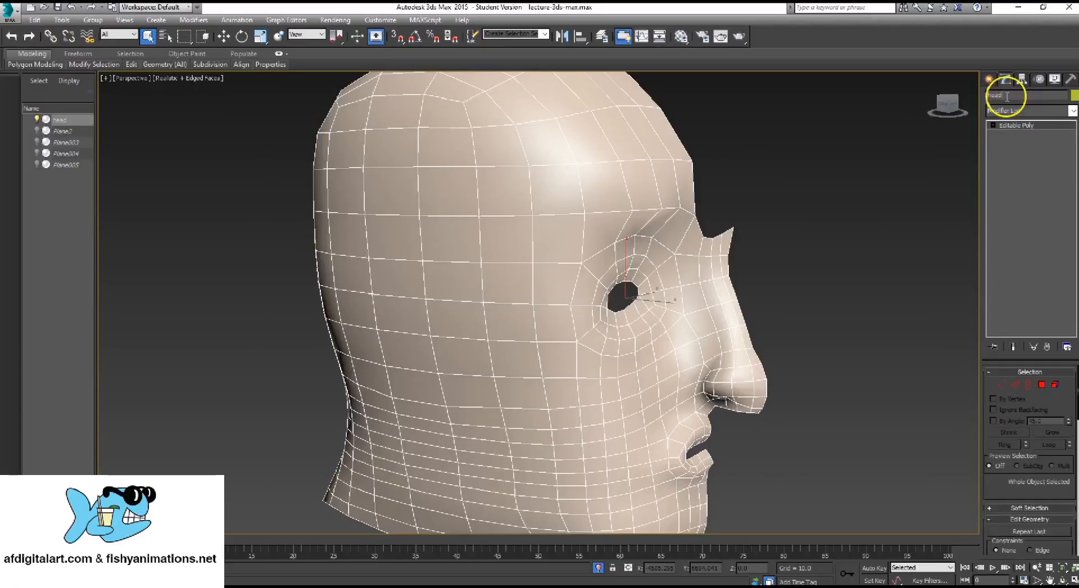
pyautogui.moveTo(1007, 96); pyautogui.dragTo(969, 100)
pyautogui.keyDown('alt'); pyautogui.moveTo(605, 247); pyautogui.dragTo(599, 298, button='middle'); pyautogui.keyUp('alt')
pyautogui.scroll(-5, 639, 270)
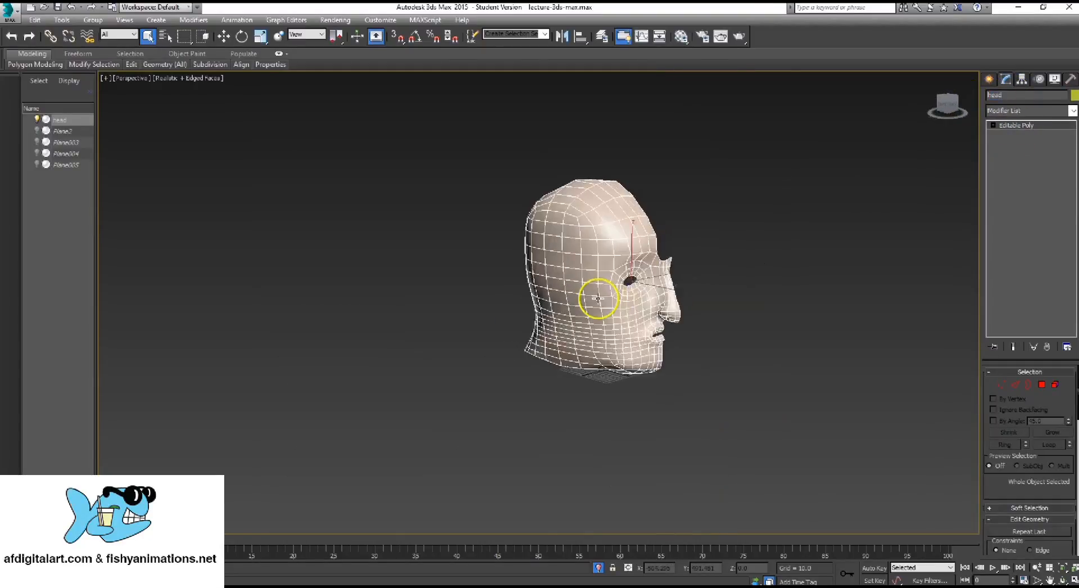
pyautogui.scroll(5, 597, 298)
pyautogui.keyDown('alt'); pyautogui.moveTo(663, 309); pyautogui.dragTo(532, 289, button='middle'); pyautogui.keyUp('alt')
pyautogui.scroll(-5, 647, 315)
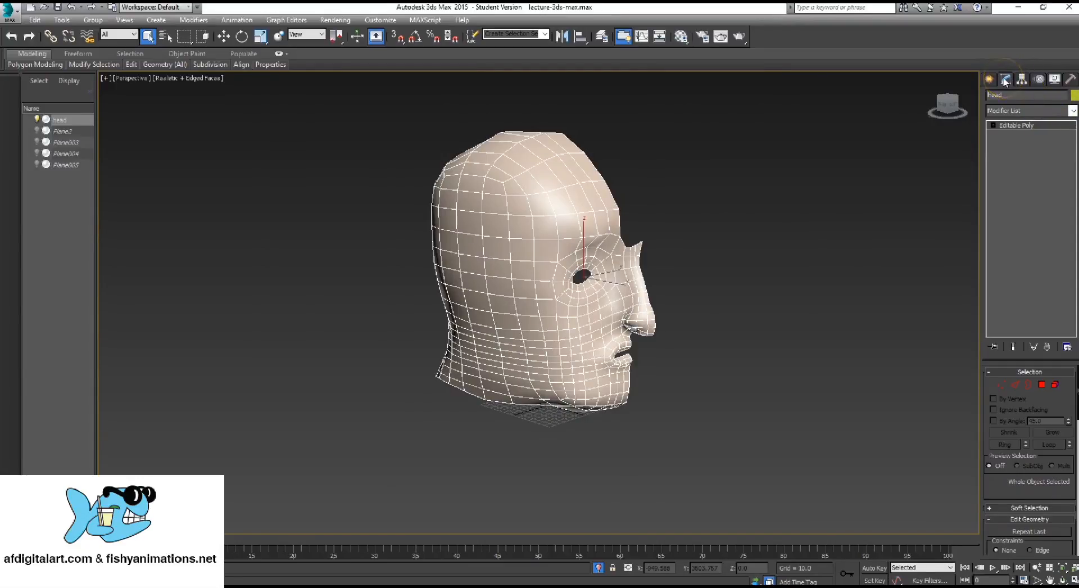
# Apply a MeshSmooth modifier to the head and set its subdivision iterations to 2
pyautogui.click(1073, 111)
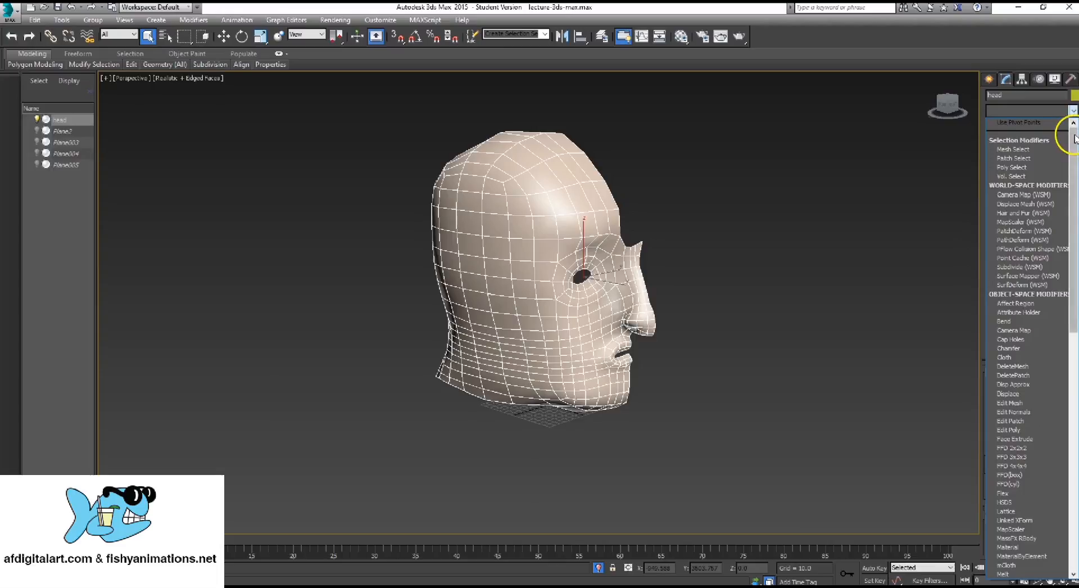
pyautogui.scroll(-2, 1072, 168)
pyautogui.moveTo(1071, 170); pyautogui.dragTo(1077, 309)
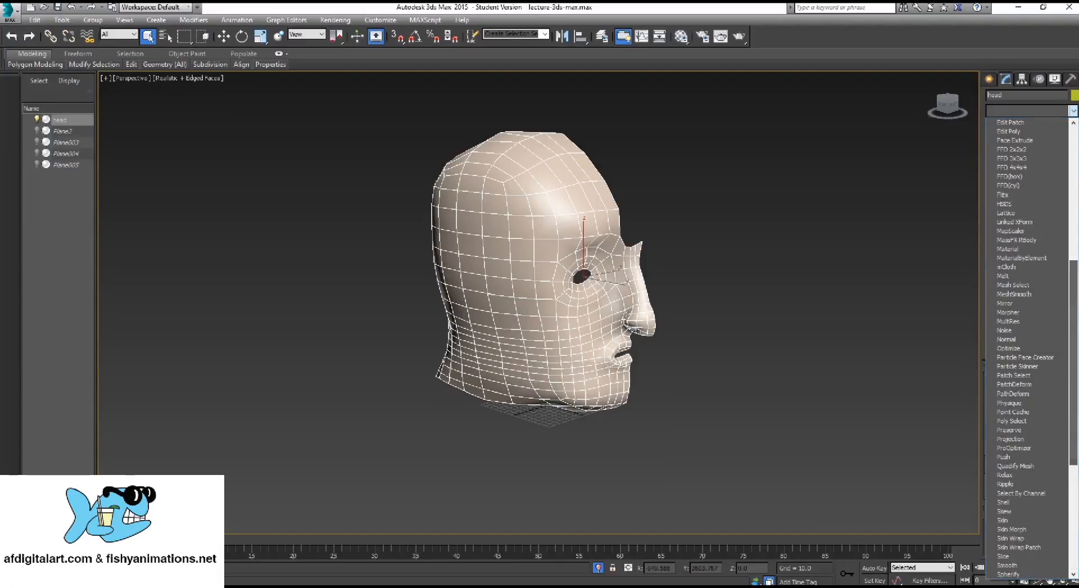
pyautogui.click(1033, 294)
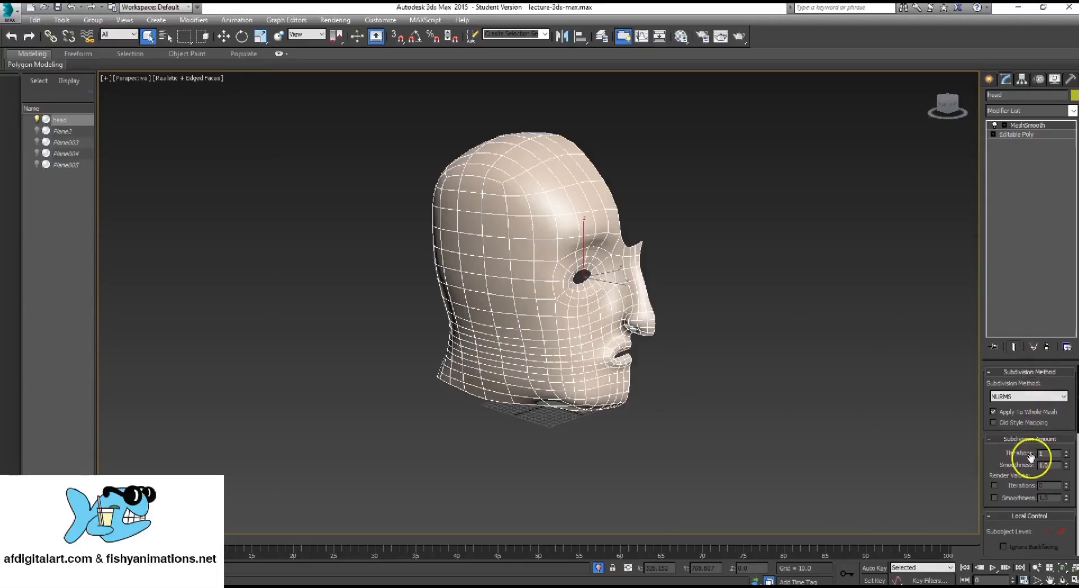
pyautogui.click(1067, 452)
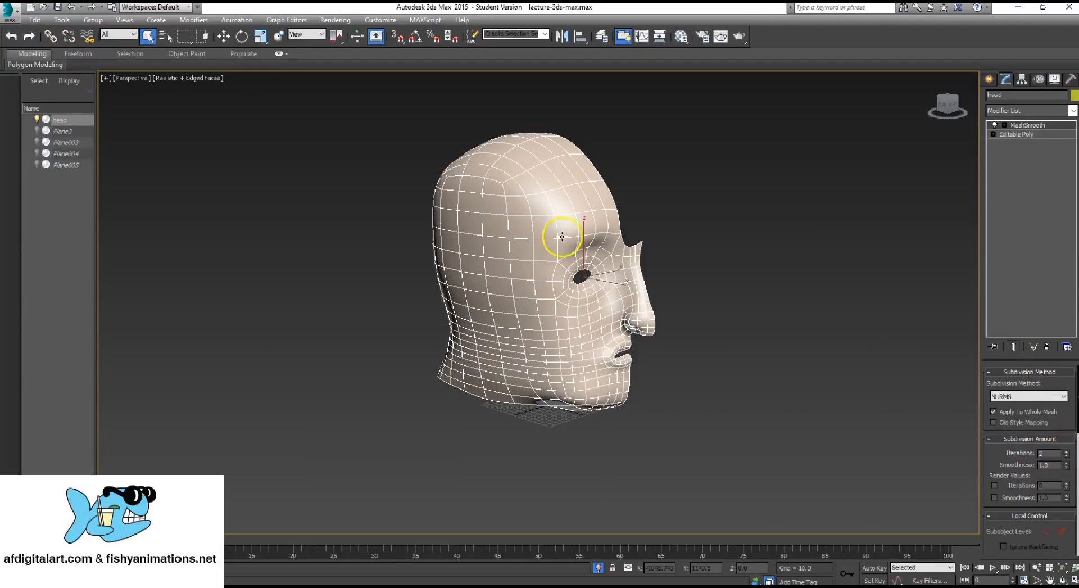
# Toggle the MeshSmooth modifier off and on repeatedly to compare the low-poly head with its smoothed version
pyautogui.moveTo(669, 237)
pyautogui.keyDown('alt'); pyautogui.mouseDown(button='middle')
pyautogui.moveTo(725, 224)
pyautogui.moveTo(604, 214)
pyautogui.moveTo(521, 237)
pyautogui.moveTo(682, 241)
pyautogui.moveTo(670, 238)
pyautogui.mouseUp(button='middle'); pyautogui.keyUp('alt')
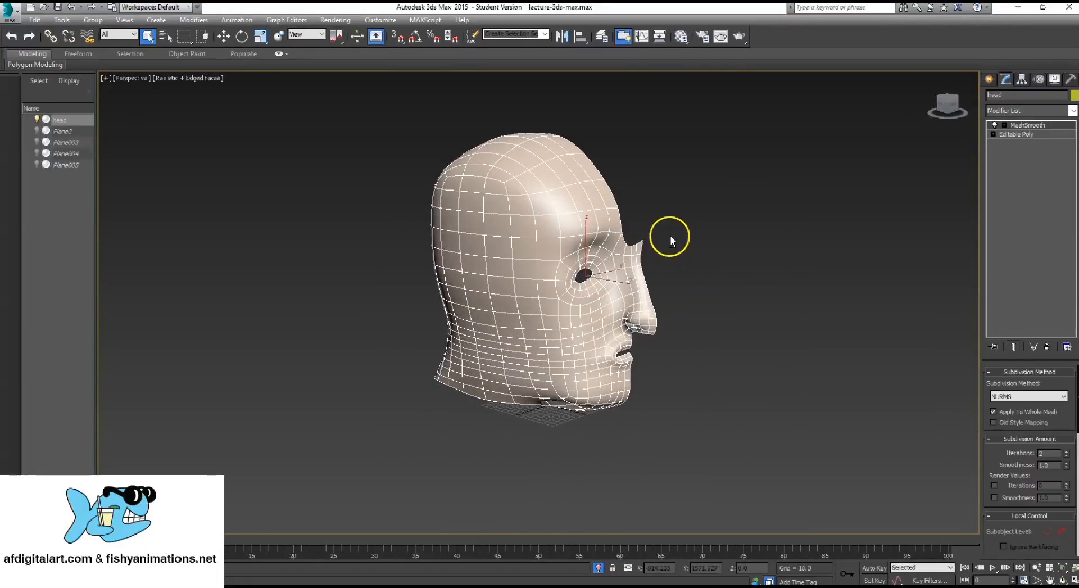
pyautogui.click(994, 126)
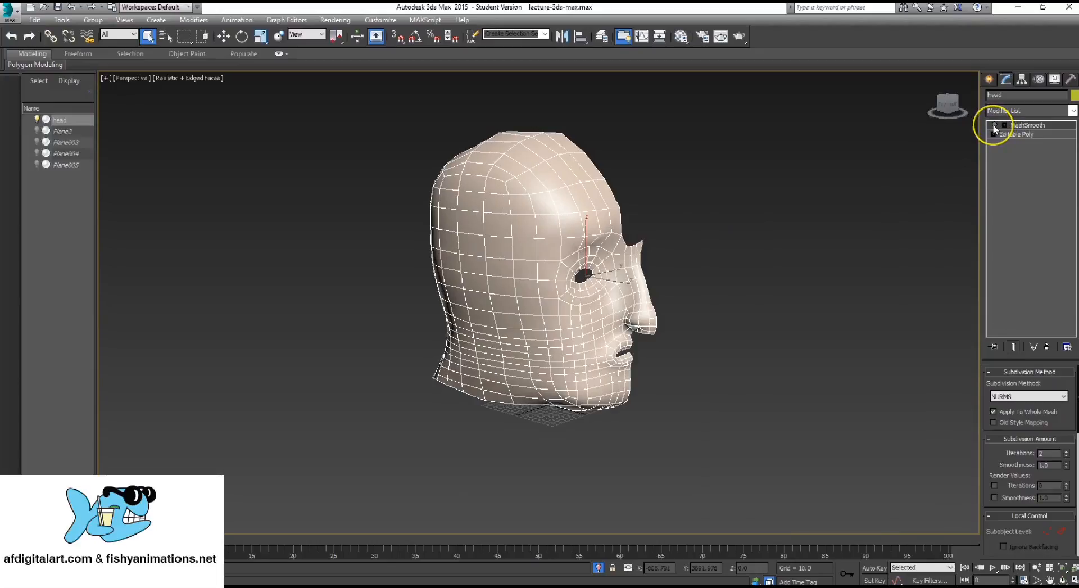
pyautogui.click(995, 126)
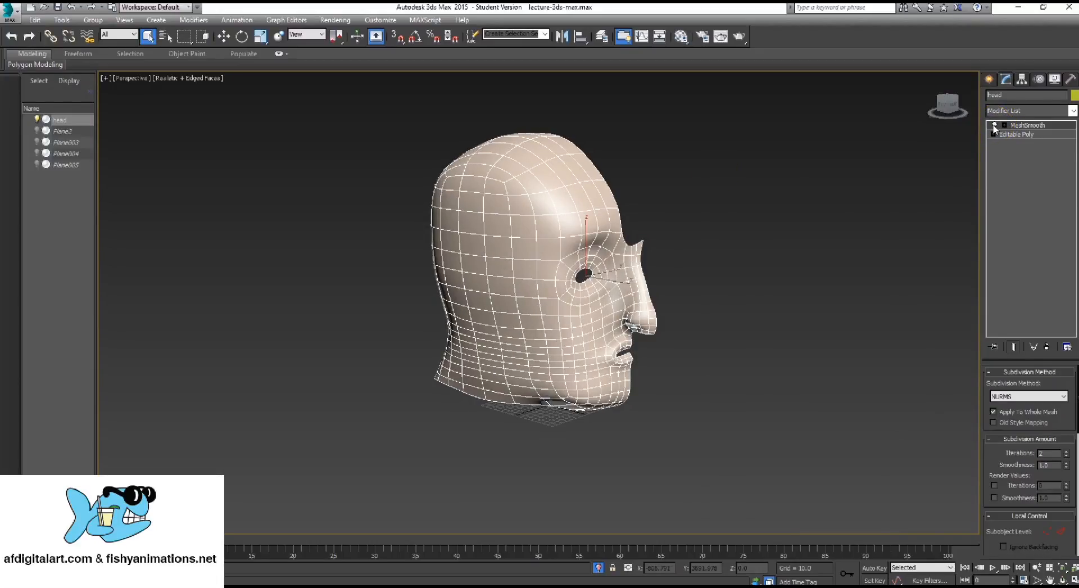
pyautogui.moveTo(571, 230)
pyautogui.keyDown('alt'); pyautogui.mouseDown(button='middle')
pyautogui.moveTo(610, 231)
pyautogui.moveTo(571, 227)
pyautogui.mouseUp(button='middle'); pyautogui.keyUp('alt')
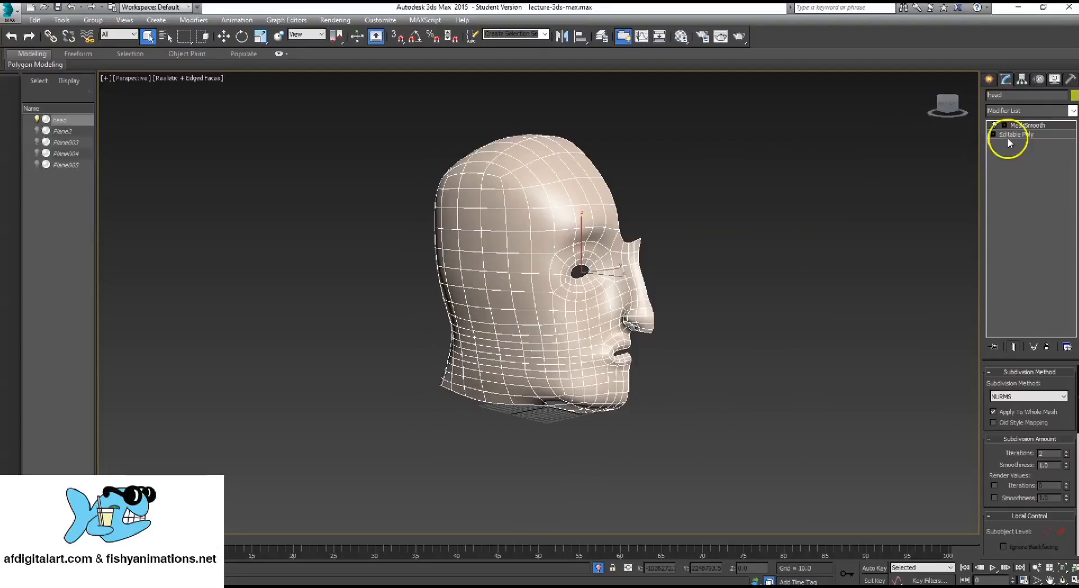
pyautogui.click(995, 126)
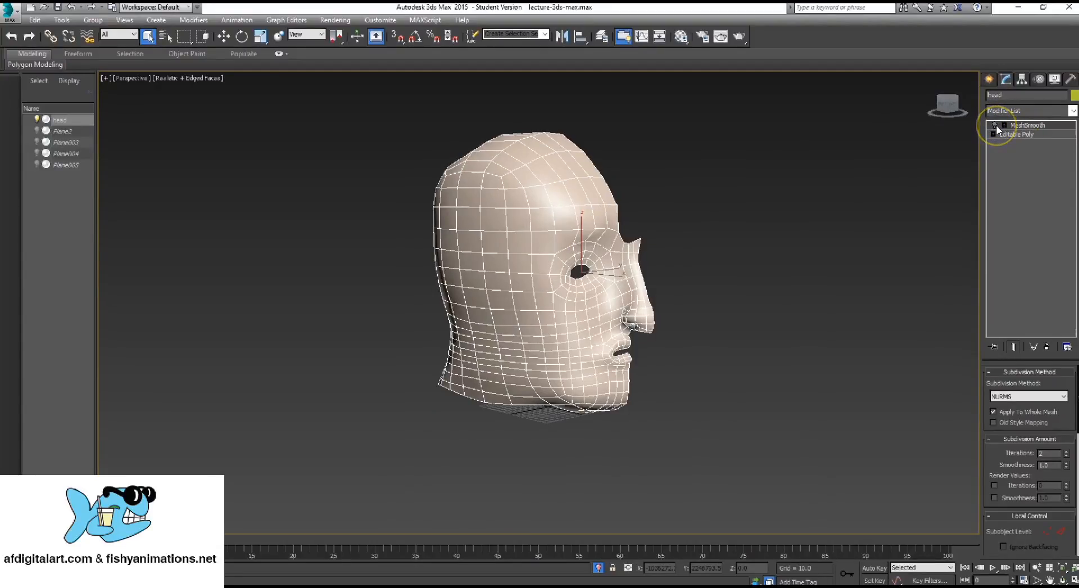
pyautogui.click(995, 126)
pyautogui.click(995, 126)
pyautogui.click(994, 126)
pyautogui.moveTo(638, 211)
pyautogui.keyDown('alt'); pyautogui.mouseDown(button='middle')
pyautogui.moveTo(687, 224)
pyautogui.moveTo(638, 223)
pyautogui.mouseUp(button='middle'); pyautogui.keyUp('alt')
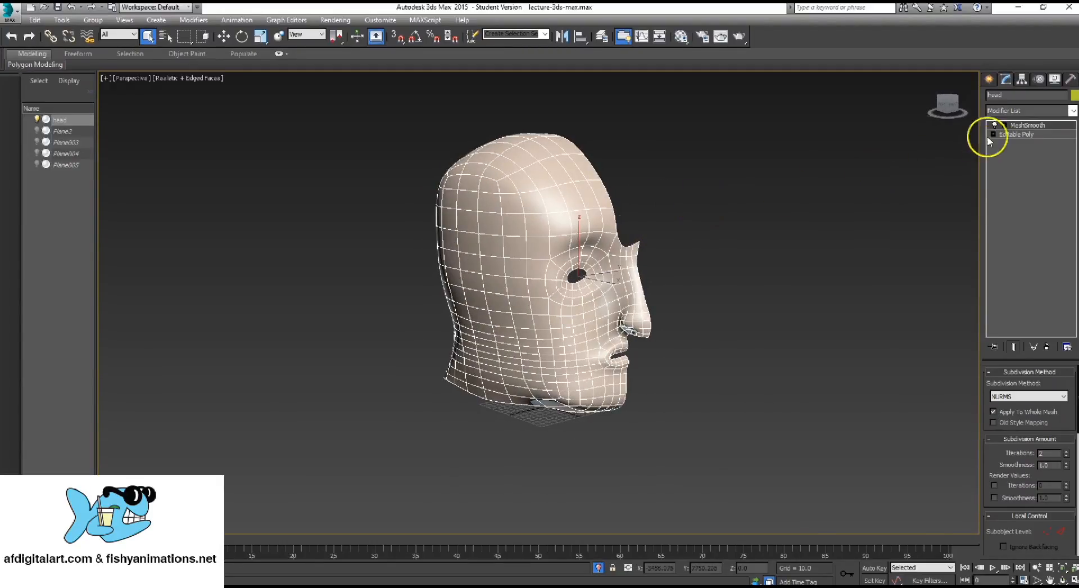
pyautogui.rightClick(558, 214)
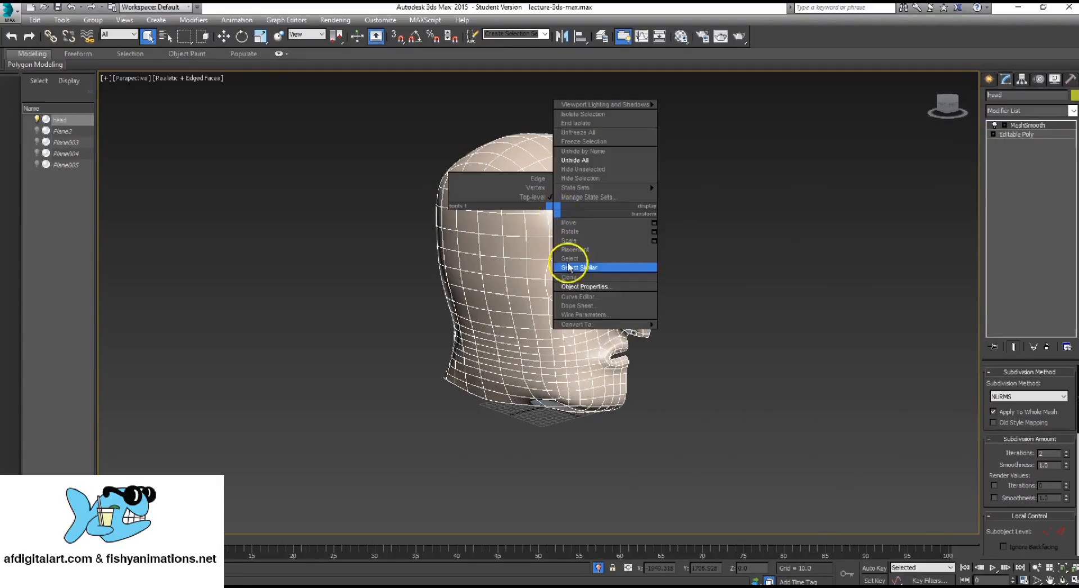
pyautogui.moveTo(579, 325)
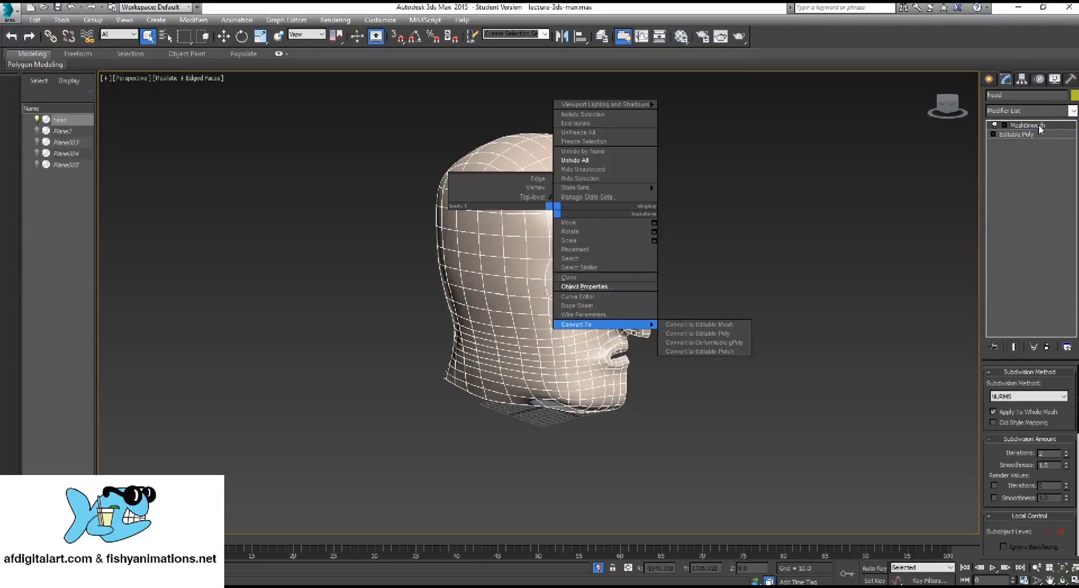
pyautogui.click(749, 183)
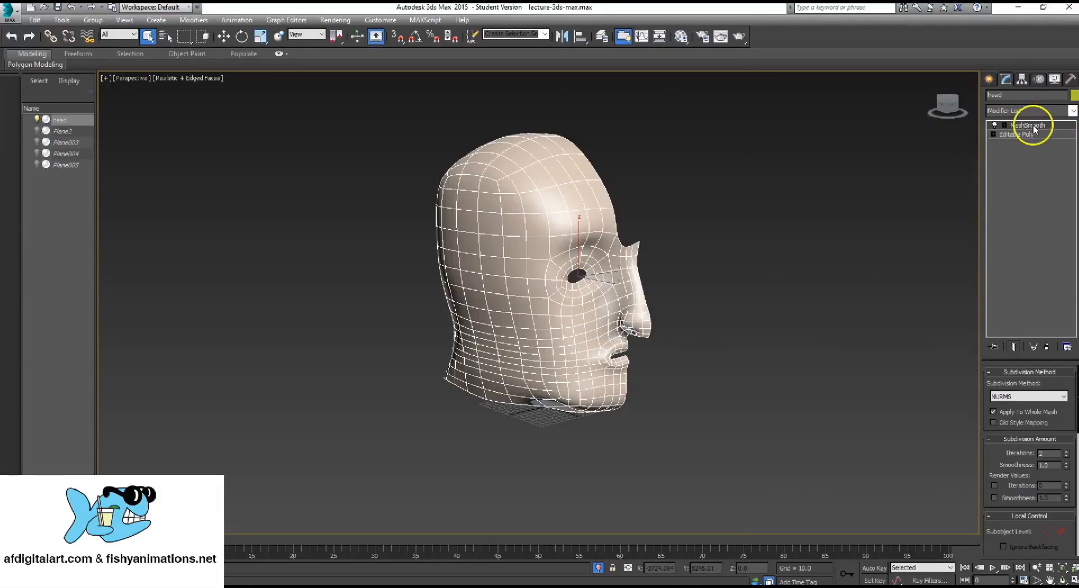
# Convert the head to Editable Poly with its MeshSmooth modifier turned off
pyautogui.rightClick(490, 215)
pyautogui.moveTo(536, 326)
pyautogui.click(640, 333)
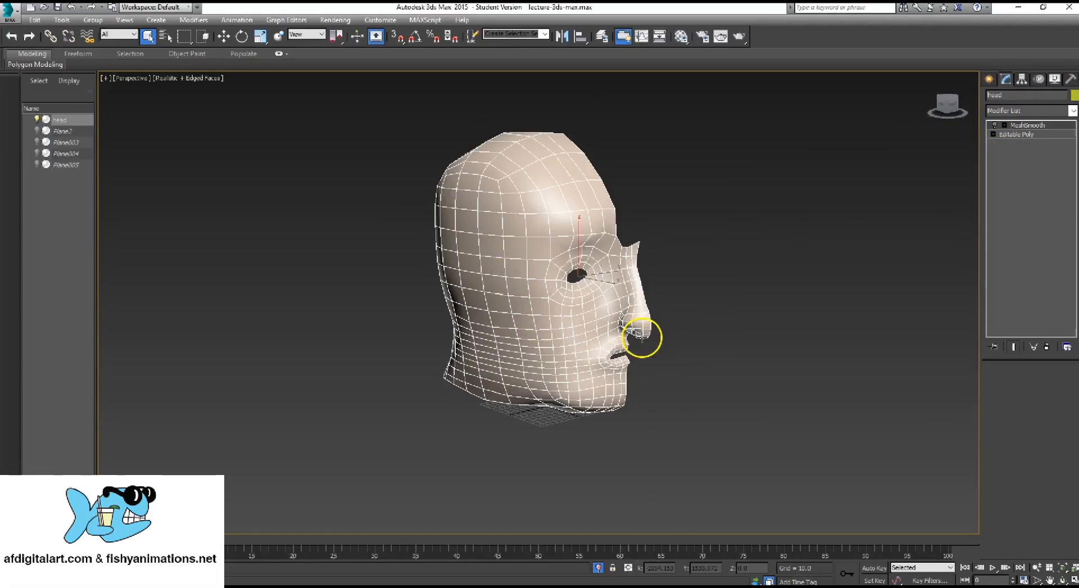
pyautogui.click(548, 137)
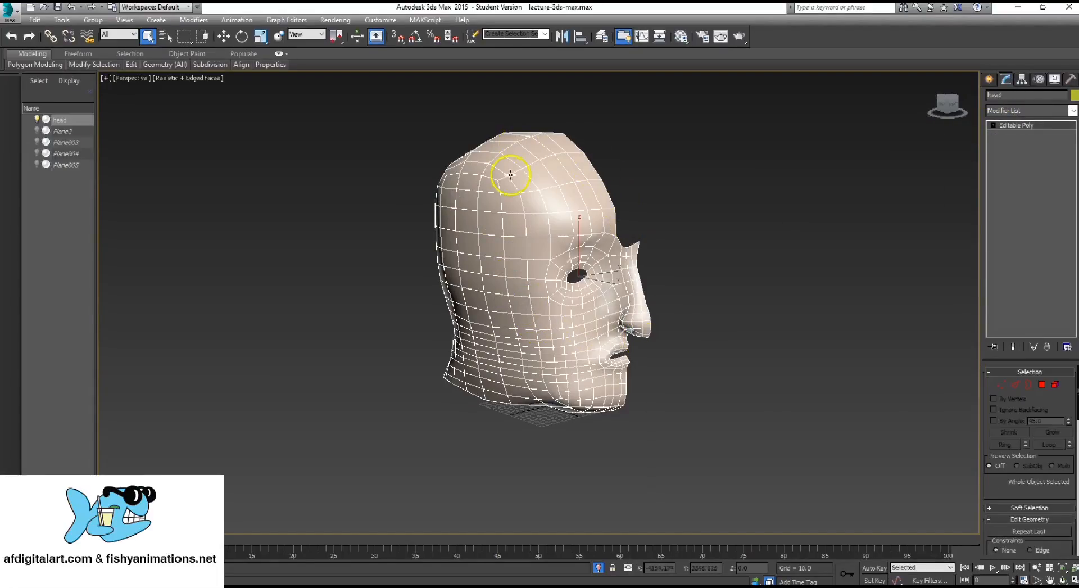
# Apply a new MeshSmooth modifier to the low-poly head
pyautogui.scroll(1, 490, 333)
pyautogui.keyDown('alt'); pyautogui.moveTo(491, 332); pyautogui.dragTo(476, 330, button='middle'); pyautogui.keyUp('alt')
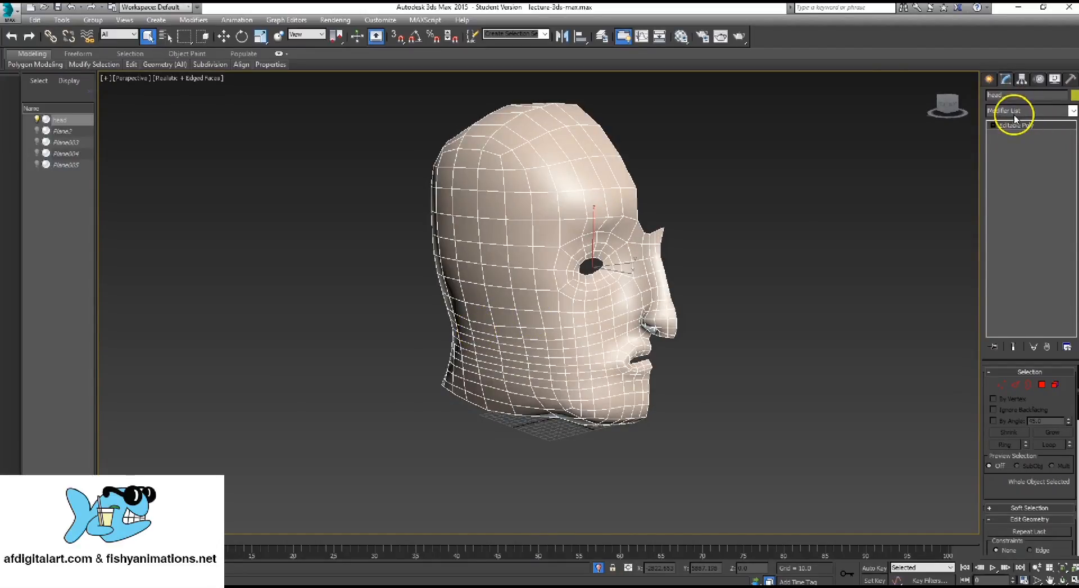
pyautogui.click(1072, 111)
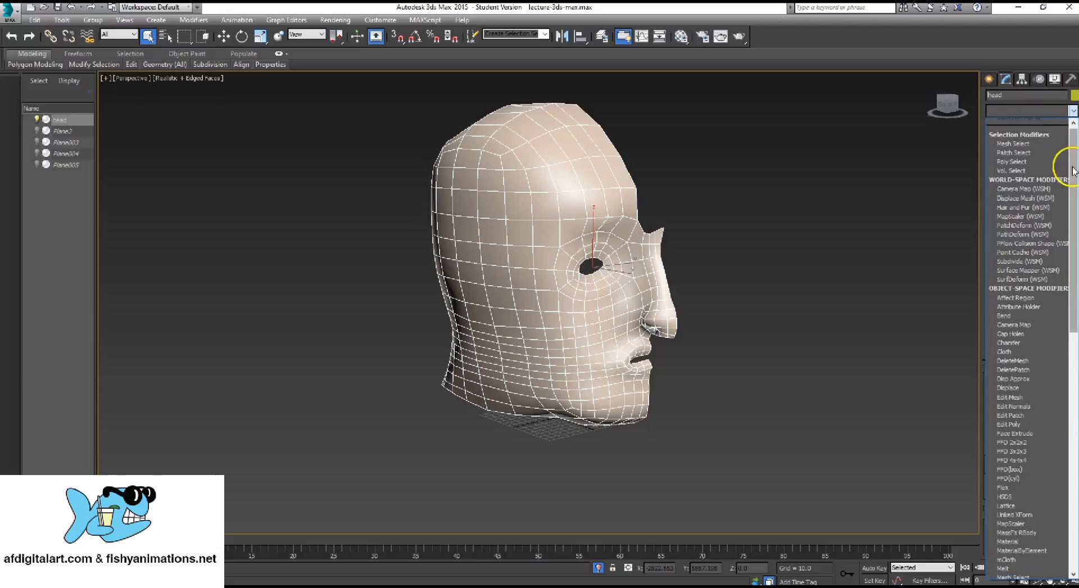
pyautogui.moveTo(1074, 170); pyautogui.dragTo(1074, 354)
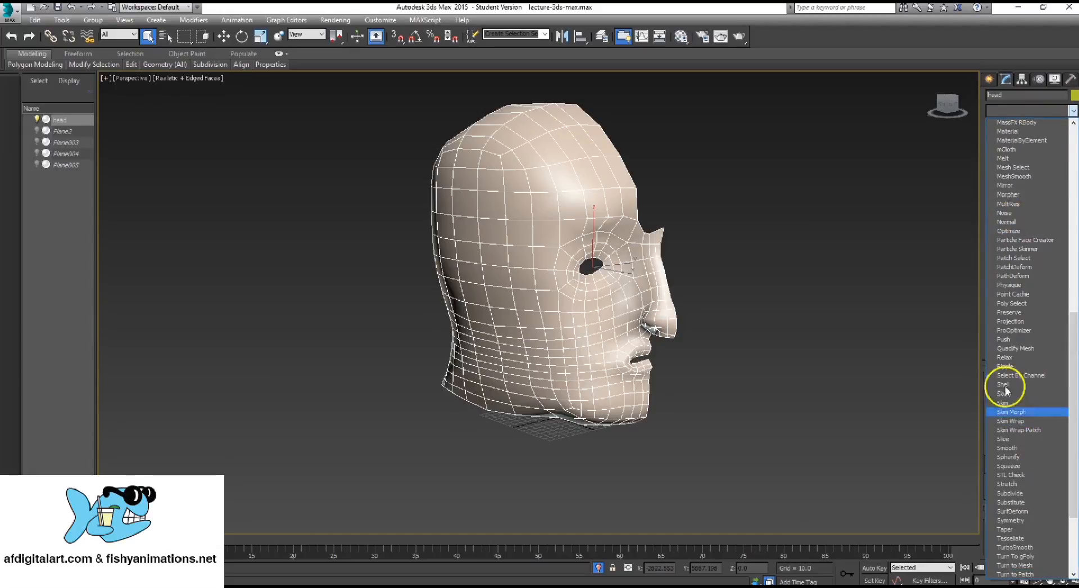
pyautogui.click(1018, 175)
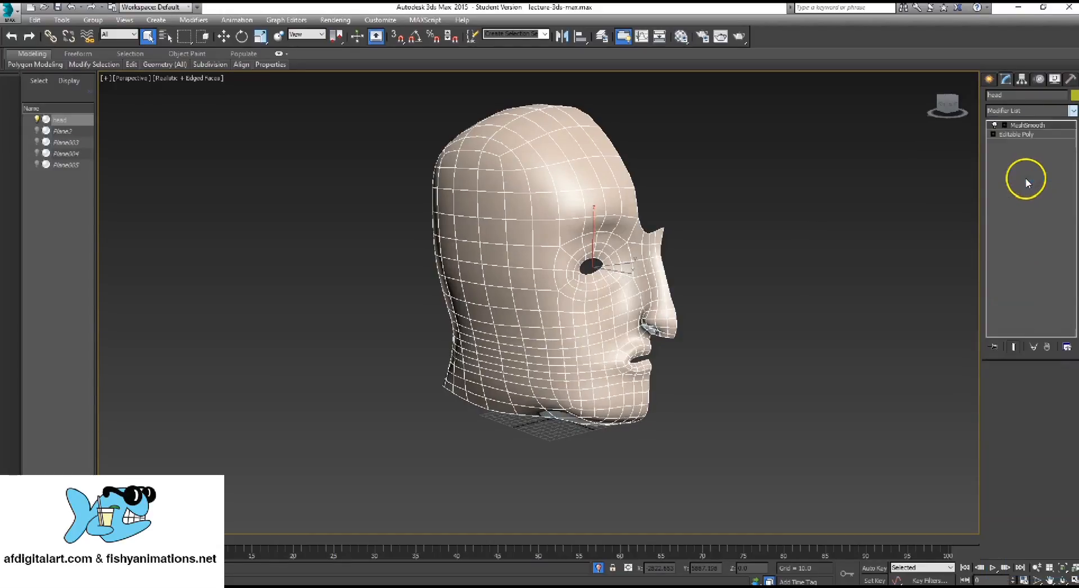
# Convert the smoothed head to Editable Poly, inspect its denser mesh, and undo the conversion
pyautogui.rightClick(588, 197)
pyautogui.moveTo(650, 308)
pyautogui.click(722, 316)
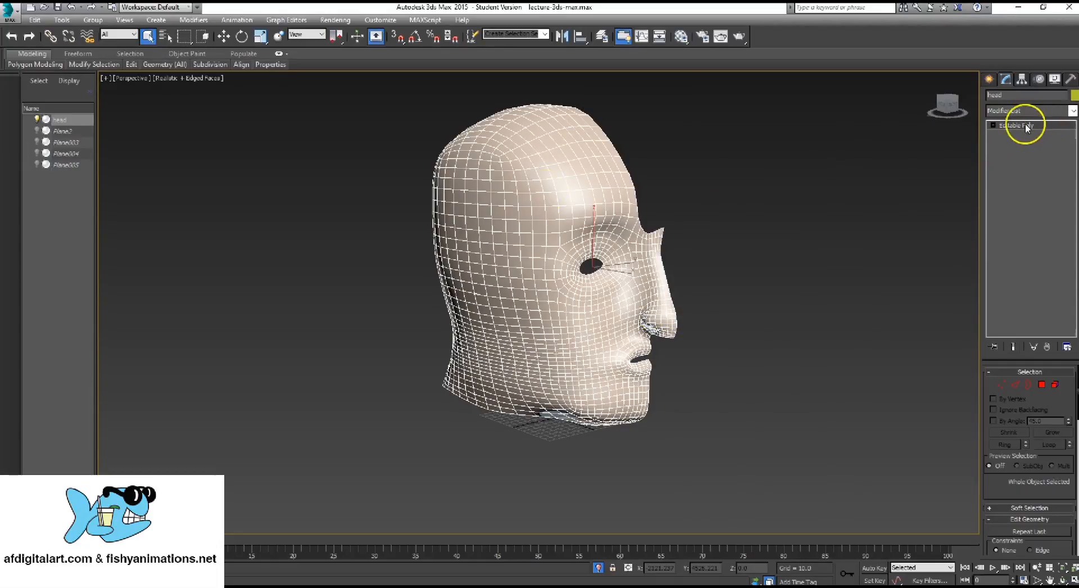
pyautogui.keyDown('alt'); pyautogui.moveTo(601, 188); pyautogui.dragTo(523, 218, button='middle'); pyautogui.keyUp('alt')
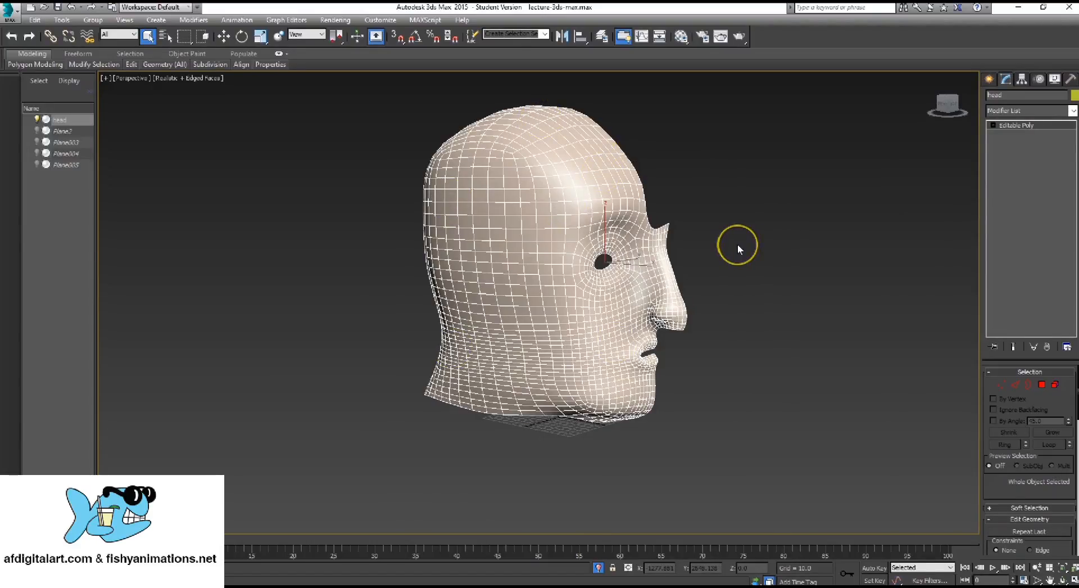
pyautogui.hotkey('ctrl', 'z')
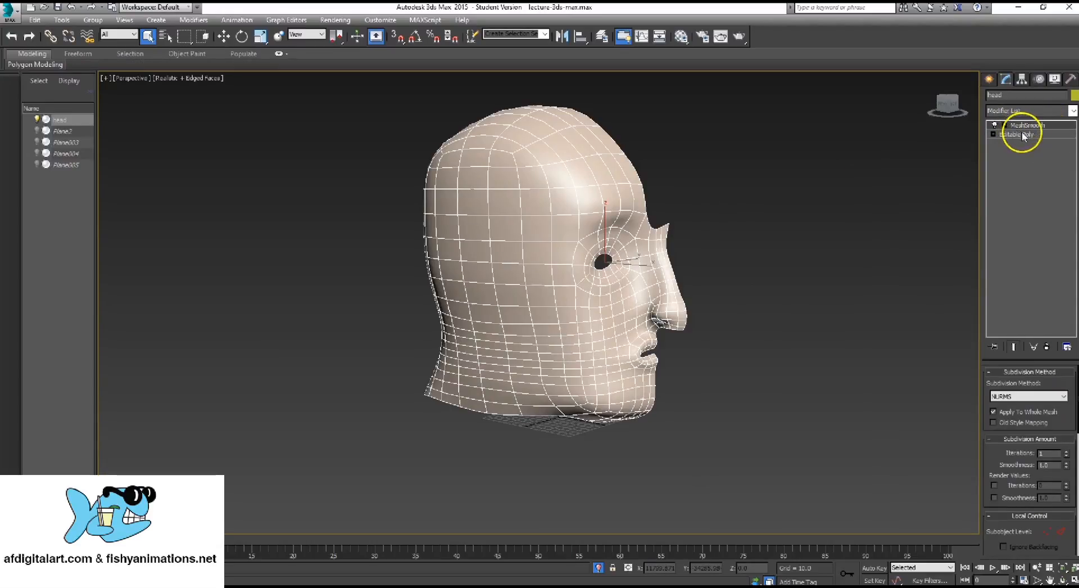
# Turn off the head's MeshSmooth modifier and remove it from the modifier stack
pyautogui.click(994, 125)
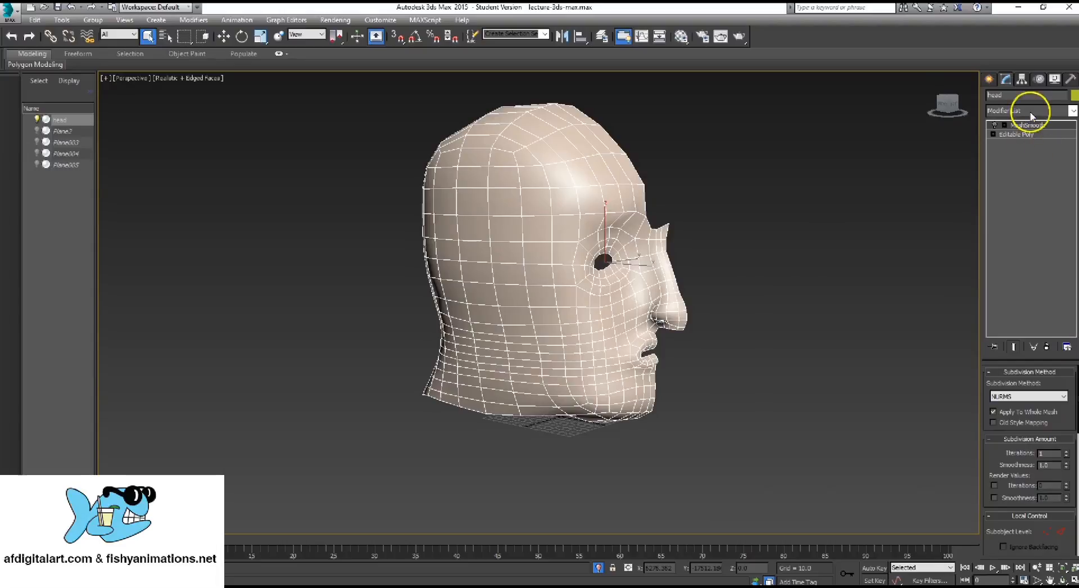
pyautogui.click(1049, 125)
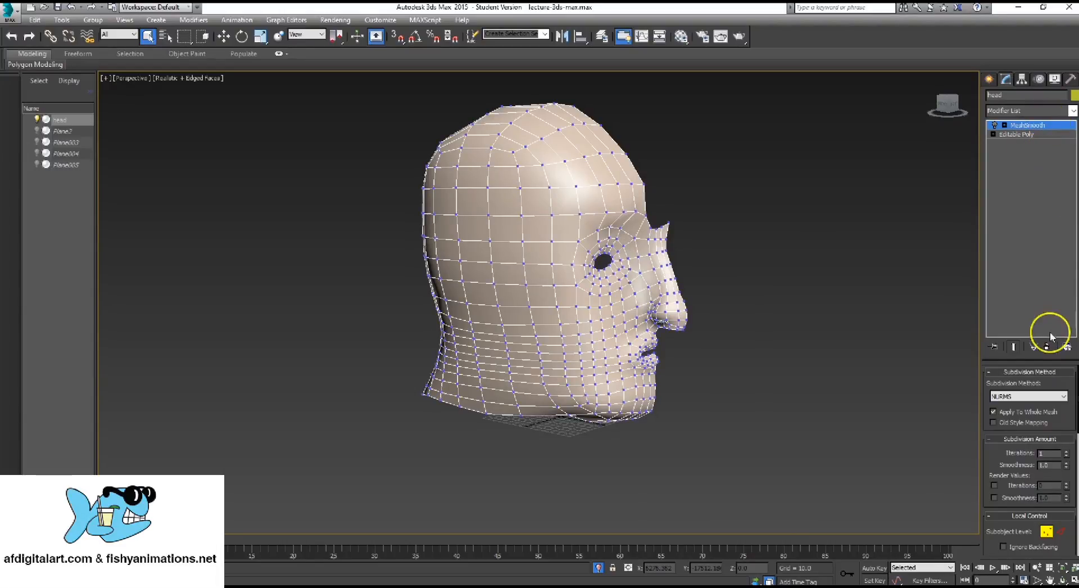
pyautogui.click(1003, 125)
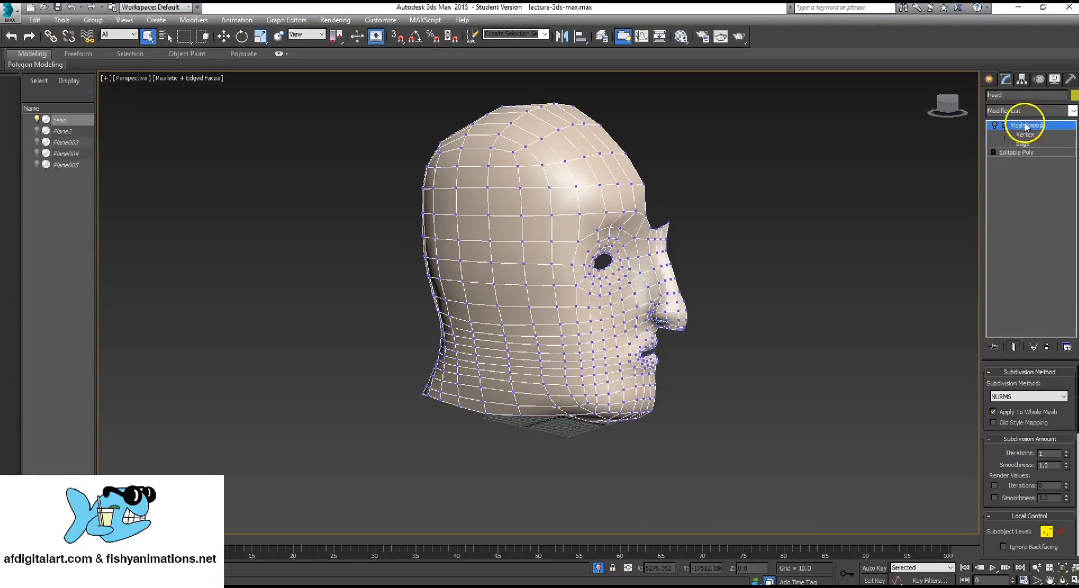
pyautogui.click(1026, 125)
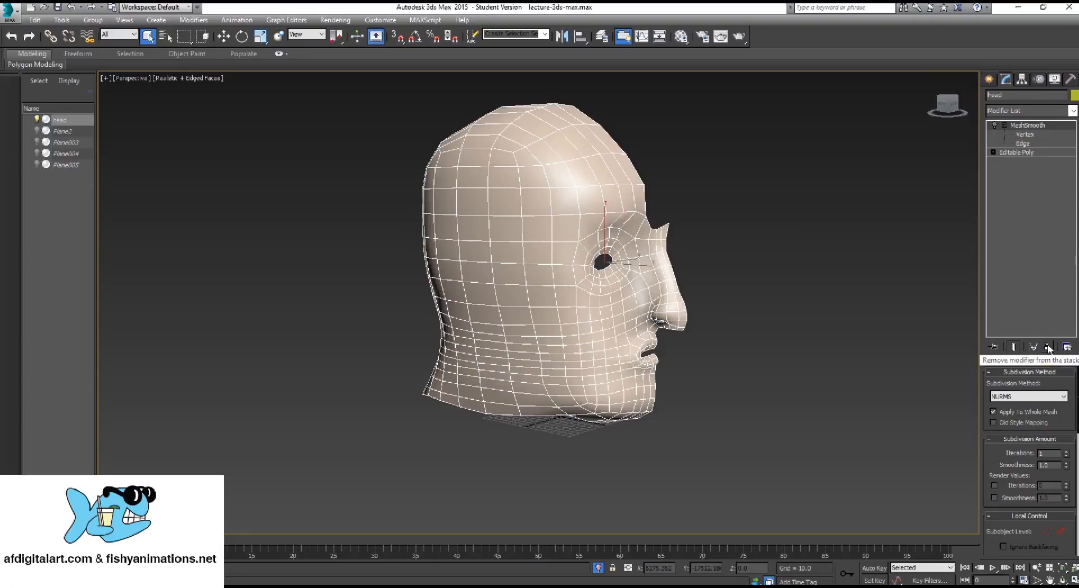
pyautogui.click(1047, 347)
pyautogui.click(1010, 102)
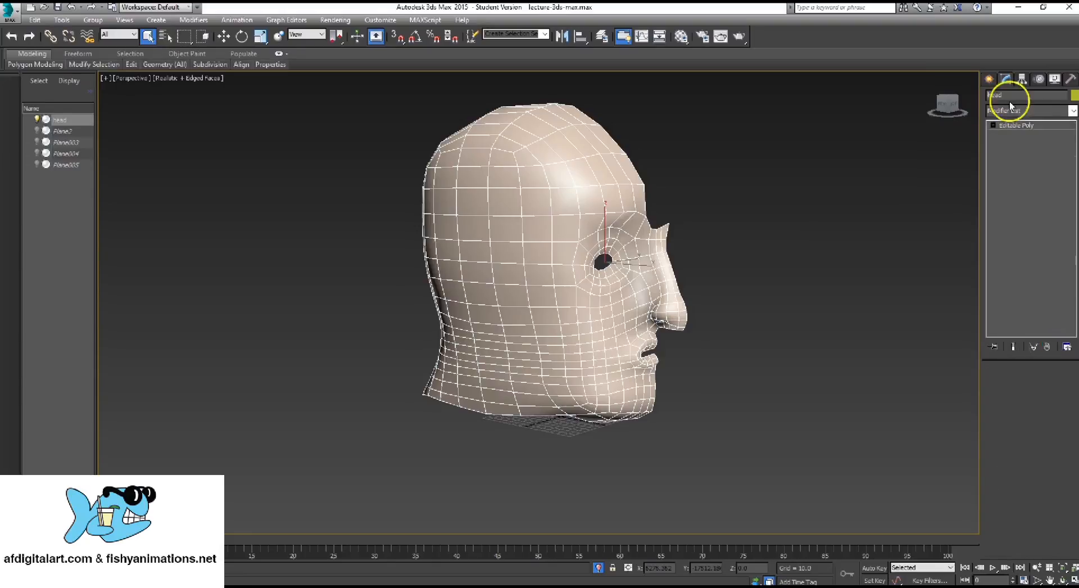
# Convert the unsmoothed low-poly head to Editable Poly and view the mesh from another angle
pyautogui.rightClick(553, 186)
pyautogui.moveTo(601, 302)
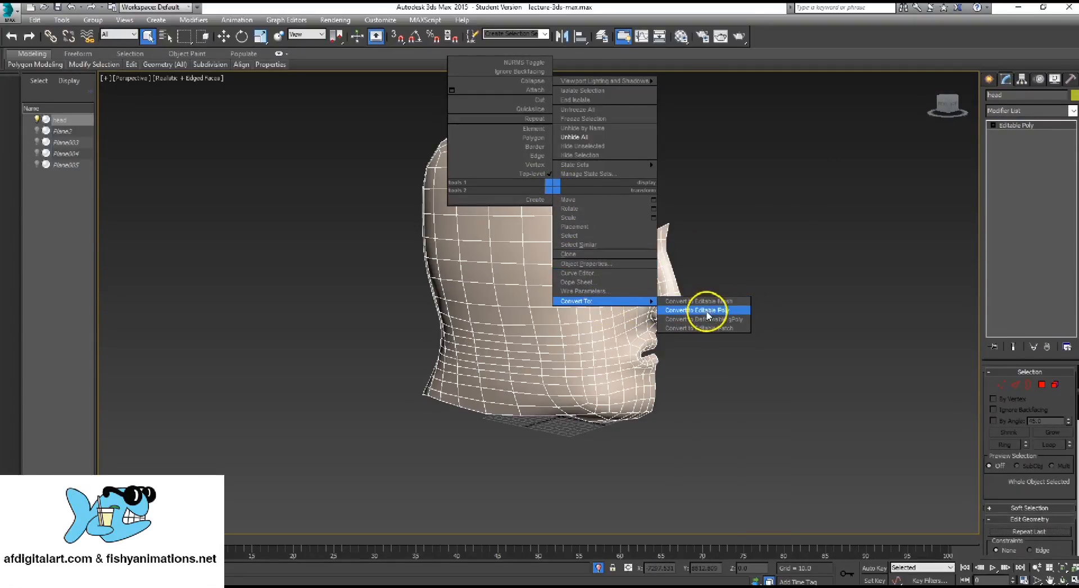
pyautogui.click(707, 313)
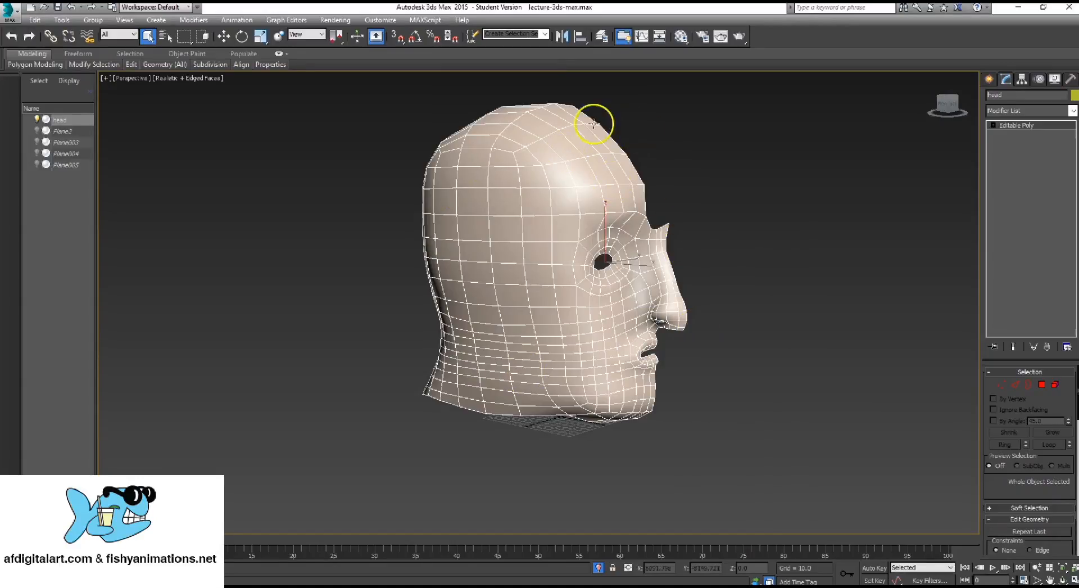
pyautogui.keyDown('alt'); pyautogui.moveTo(718, 238); pyautogui.dragTo(472, 246, button='middle'); pyautogui.keyUp('alt')
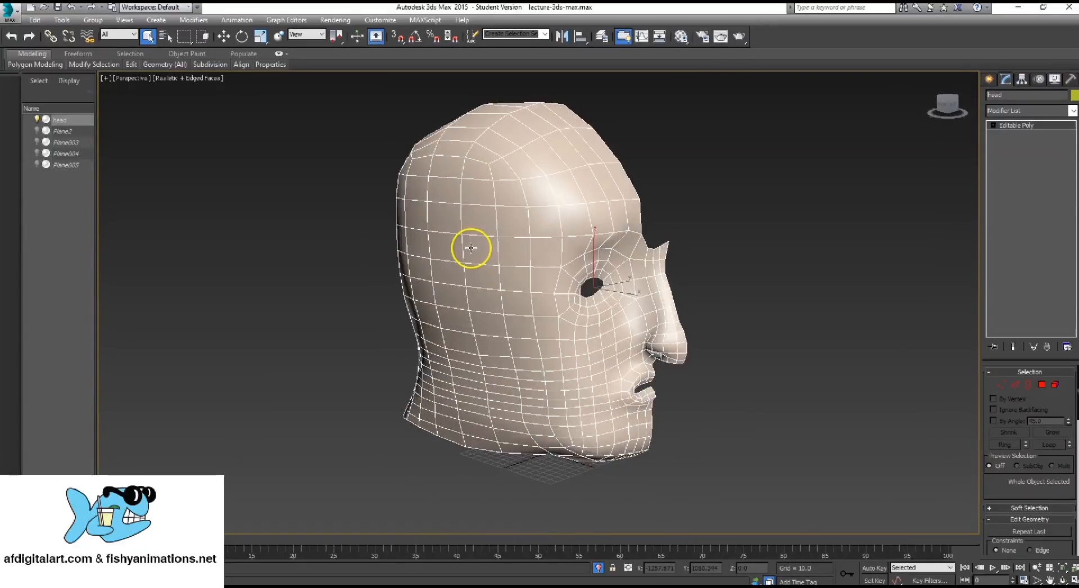
# Apply a MeshSmooth modifier to the Editable Poly head to preview the smoothing, and remove the modifier again
pyautogui.click(1072, 111)
pyautogui.scroll(-5, 1060, 325)
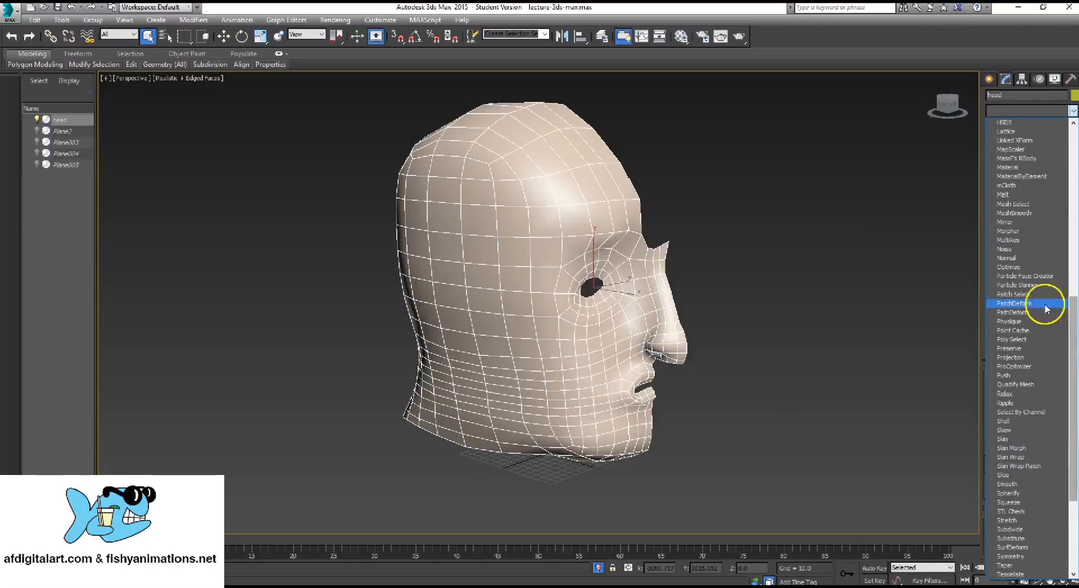
pyautogui.click(1026, 213)
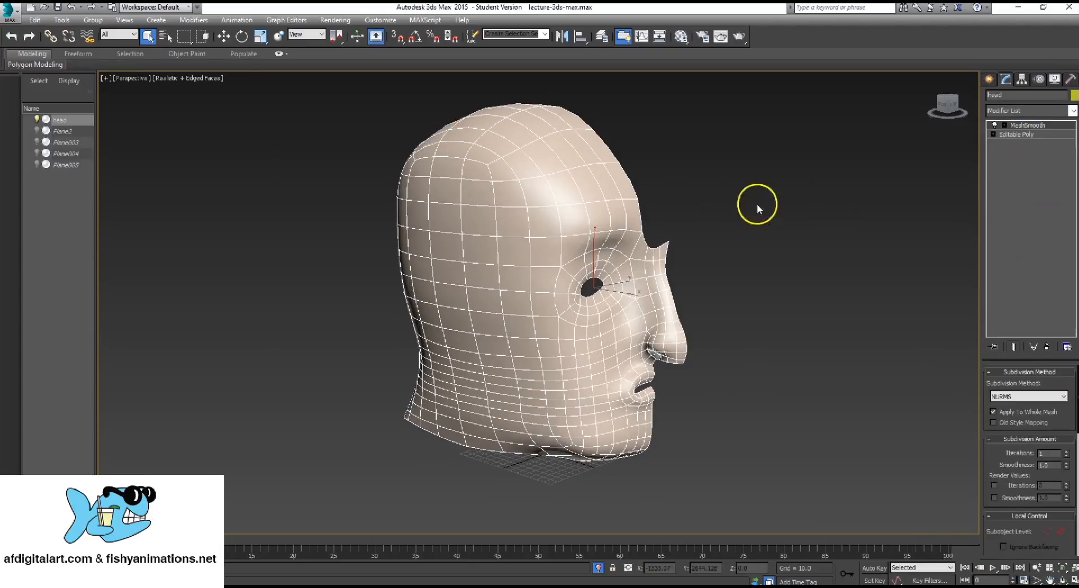
pyautogui.keyDown('alt'); pyautogui.moveTo(530, 270); pyautogui.dragTo(549, 258, button='middle'); pyautogui.keyUp('alt')
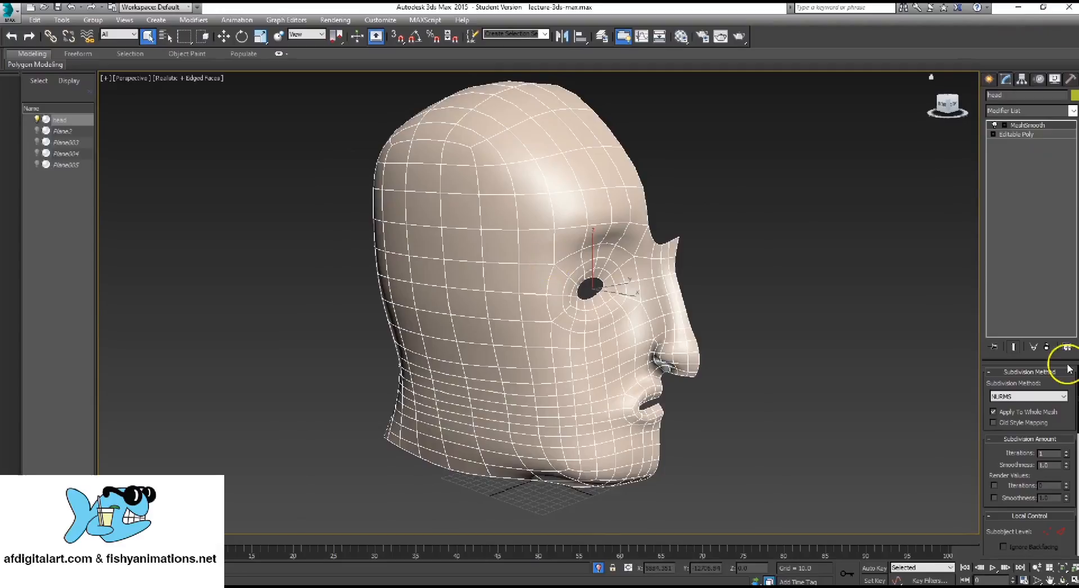
pyautogui.click(1051, 347)
pyautogui.keyDown('alt'); pyautogui.moveTo(513, 301); pyautogui.dragTo(904, 204, button='middle'); pyautogui.keyUp('alt')
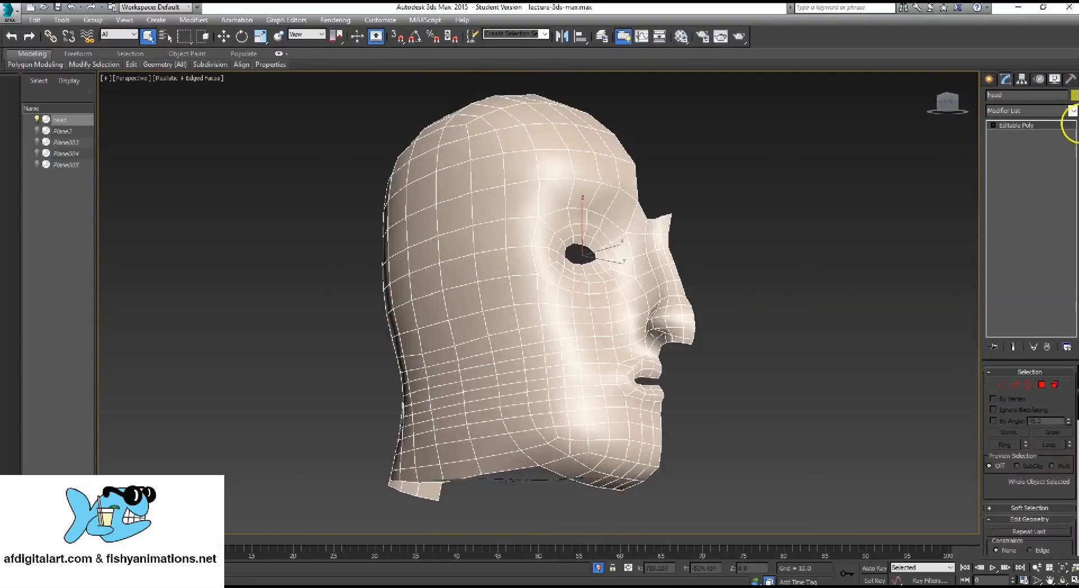
# Add MeshSmooth back on top of the head's Editable Poly base and view the smoothed face
pyautogui.click(1073, 110)
pyautogui.scroll(-2, 1062, 169)
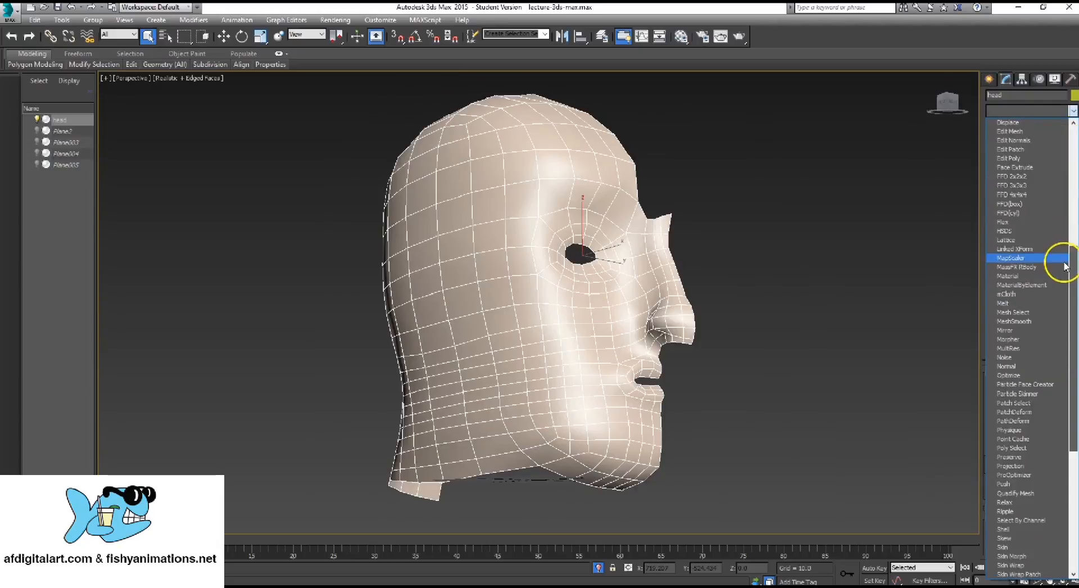
pyautogui.click(1014, 321)
pyautogui.keyDown('alt'); pyautogui.moveTo(614, 213); pyautogui.dragTo(633, 313, button='middle'); pyautogui.keyUp('alt')
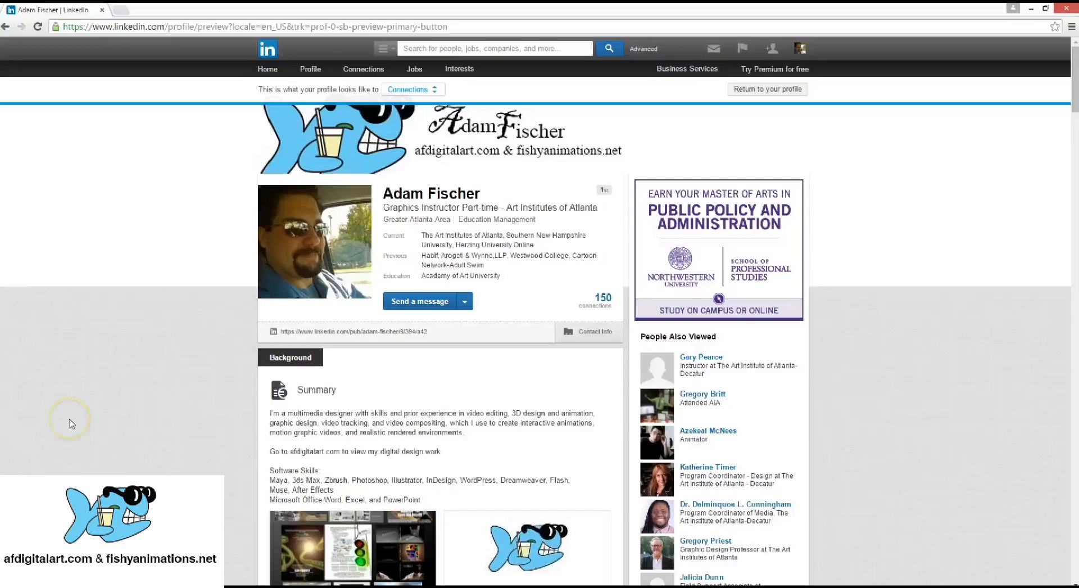